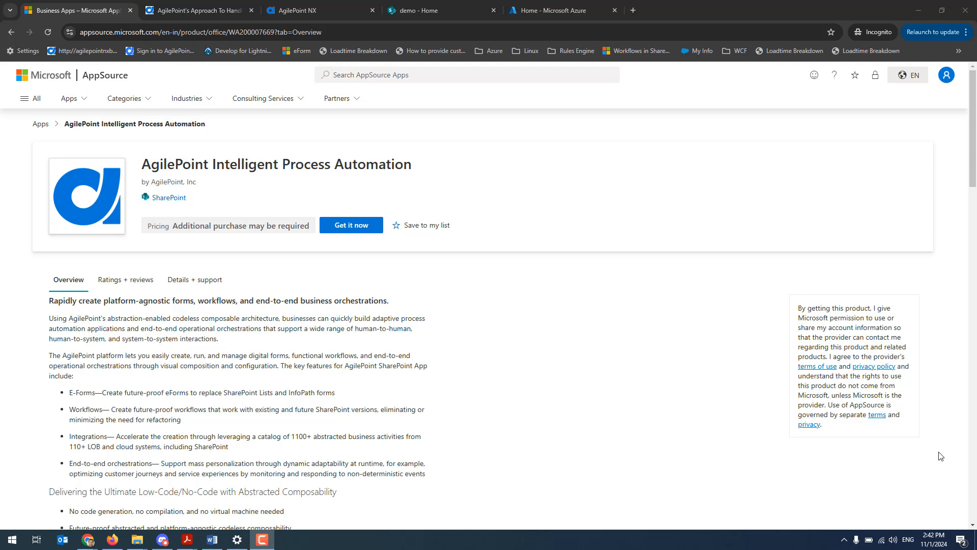
Review the AgilePoint Intelligent Process Automation listing, and open the blog article on the SharePoint Add-In and workflow retirement
{"action": "scroll", "coordinate": [901, 407], "scroll_direction": "down", "scroll_amount": 1}
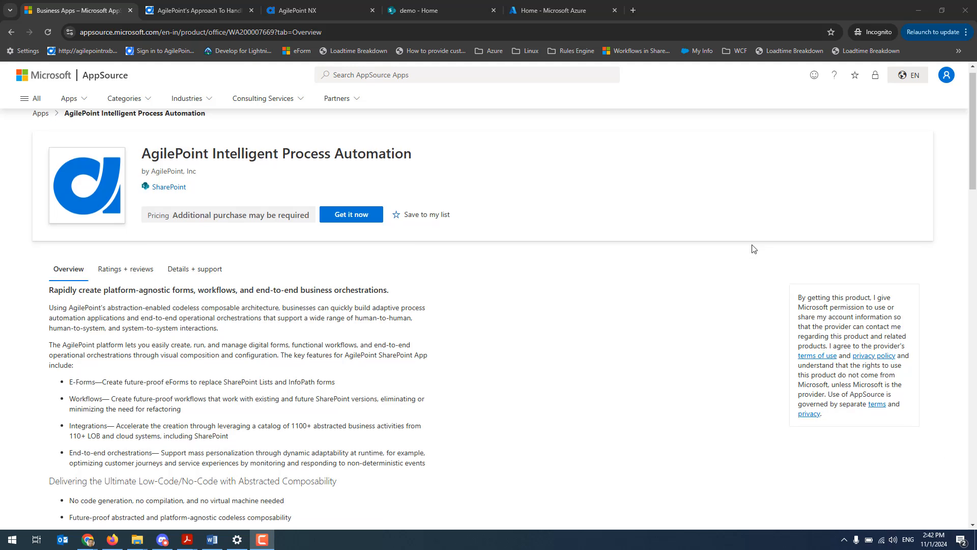
{"action": "left_click", "coordinate": [220, 11]}
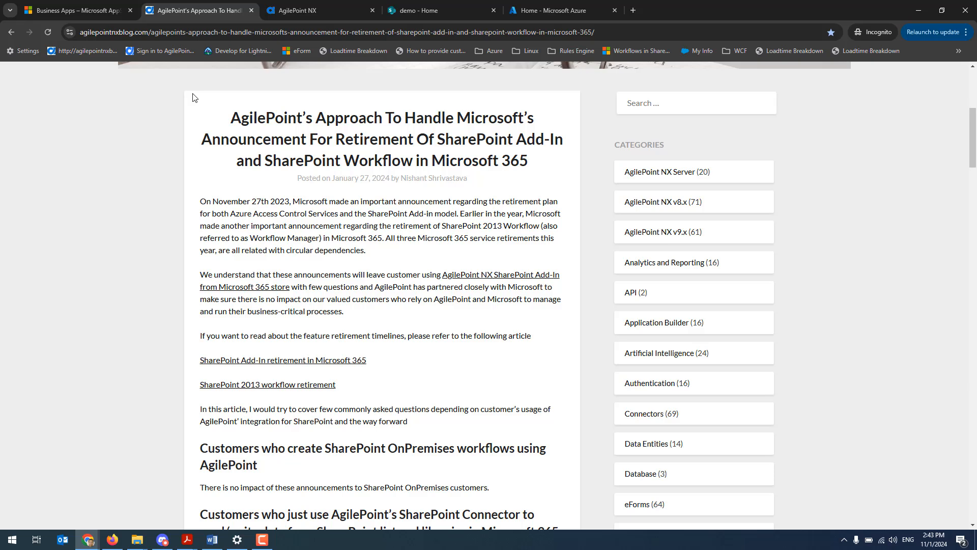
Switch to the AgilePoint NX portal and sign in with the AgilePoint ID user name and password
{"action": "left_click", "coordinate": [286, 11]}
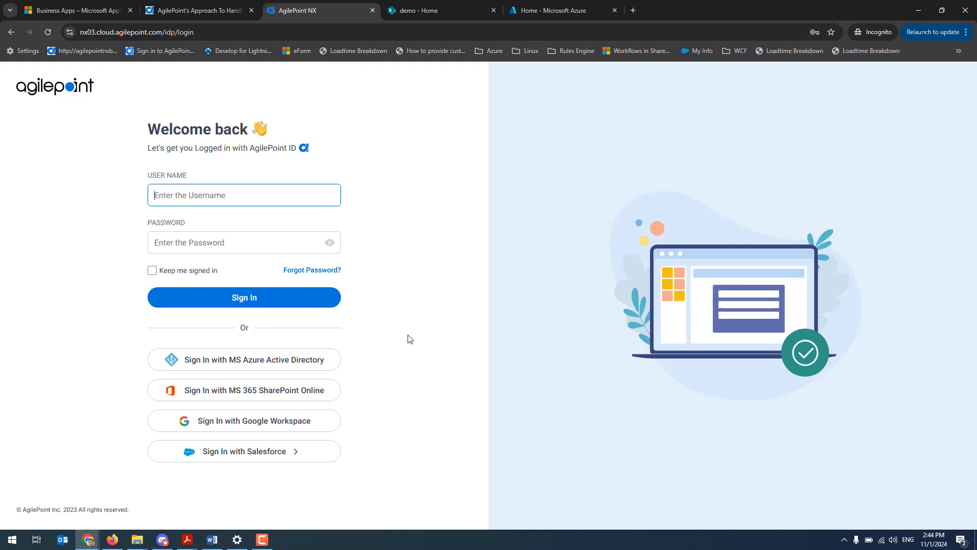
{"action": "left_click", "coordinate": [208, 197]}
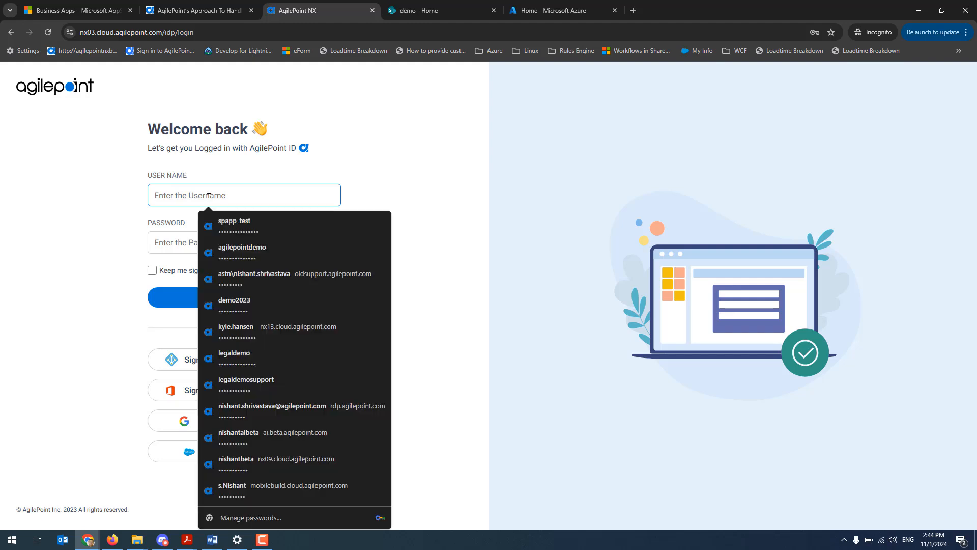
{"action": "type", "text": "so"}
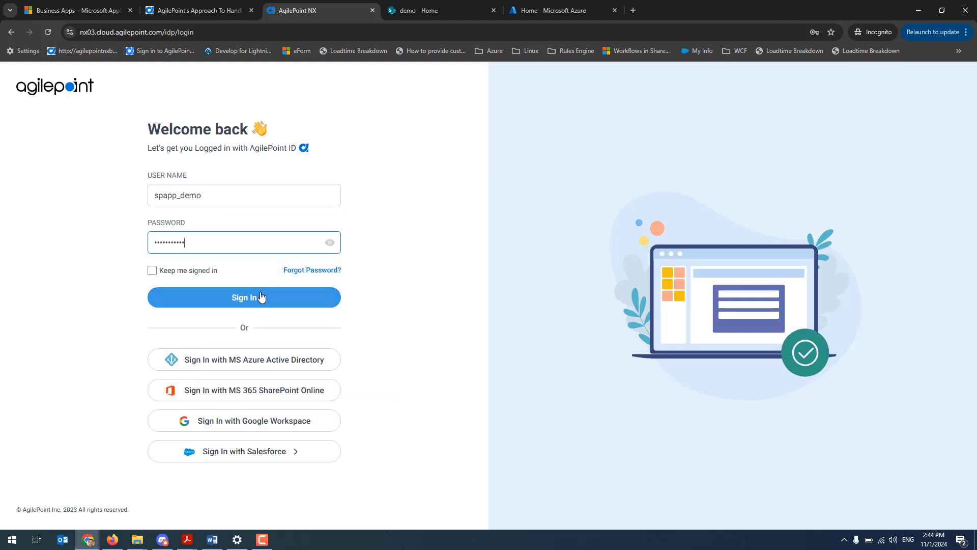
{"action": "left_click", "coordinate": [261, 297]}
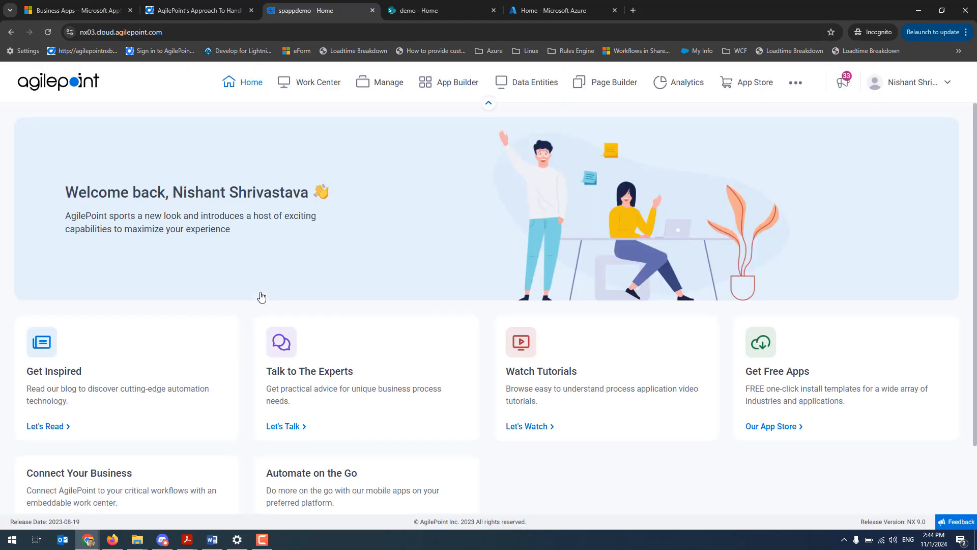
Start enabling MS Azure Active Directory authentication in the portal's Administration settings and agree to continue to the Microsoft login
{"action": "left_click", "coordinate": [795, 83]}
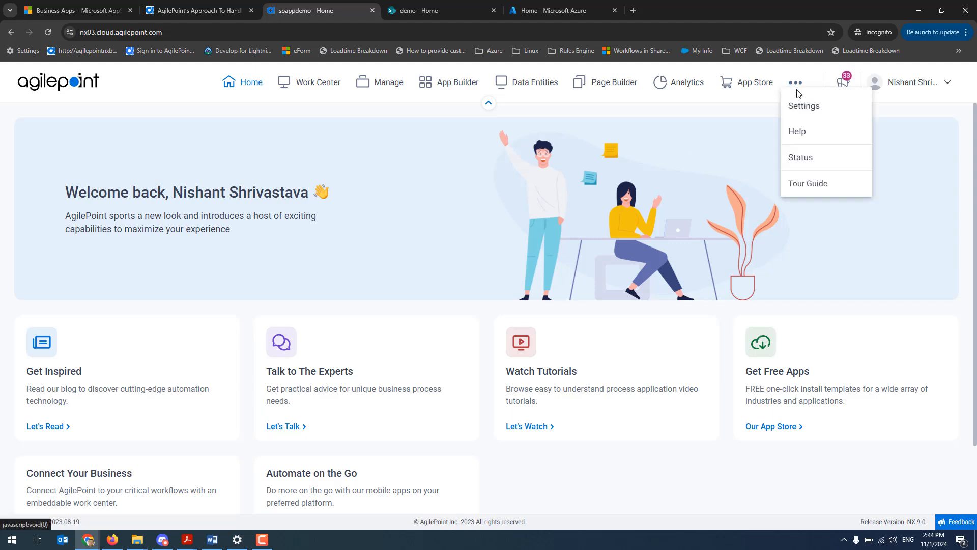
{"action": "left_click", "coordinate": [801, 106]}
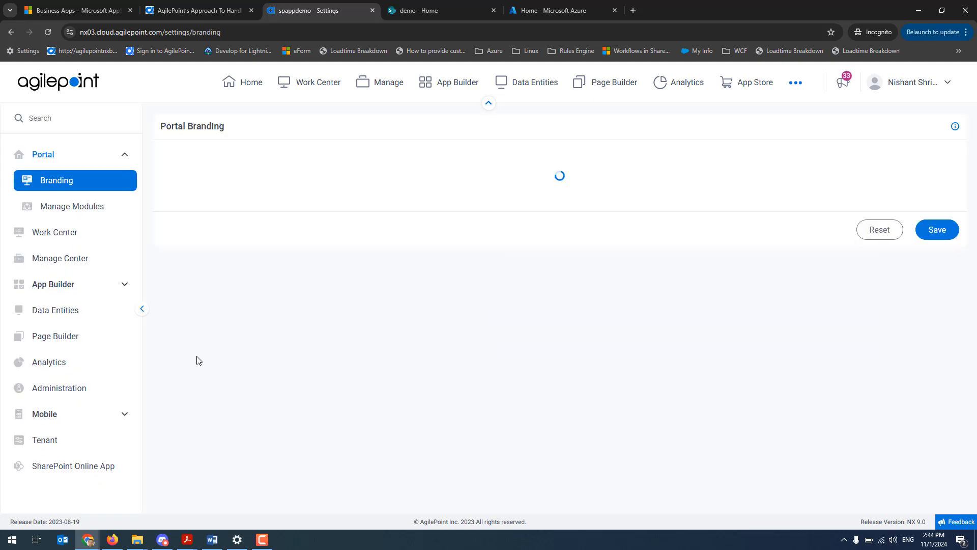
{"action": "left_click", "coordinate": [52, 391]}
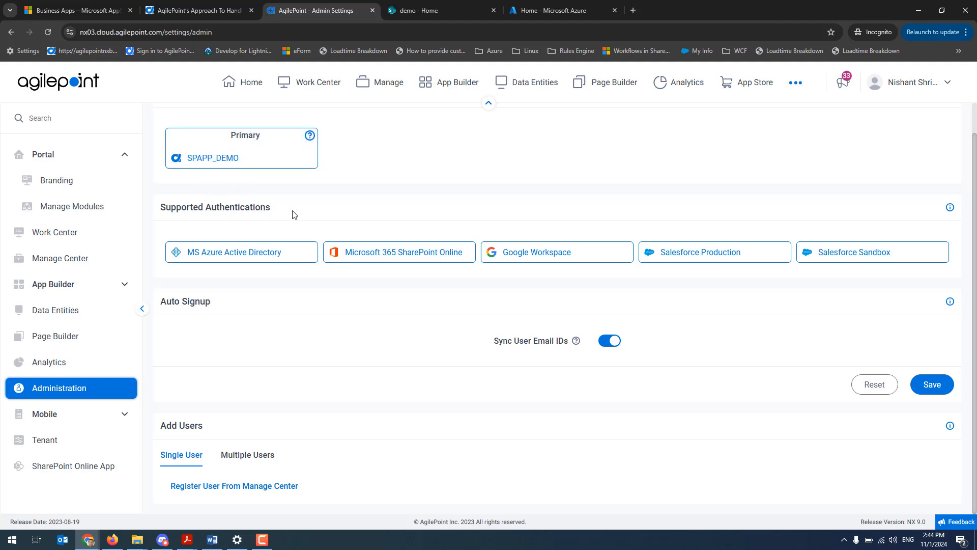
{"action": "left_click", "coordinate": [252, 257]}
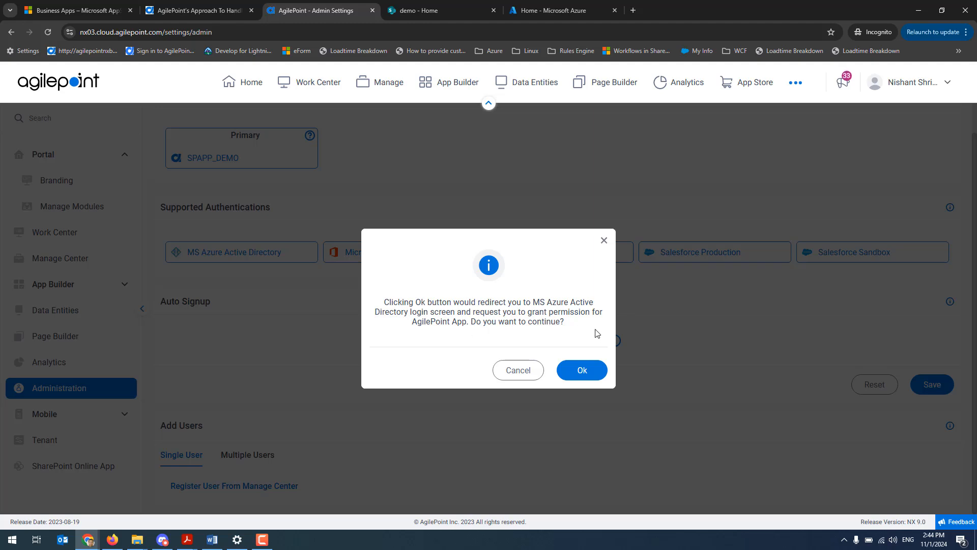
{"action": "left_click", "coordinate": [581, 373]}
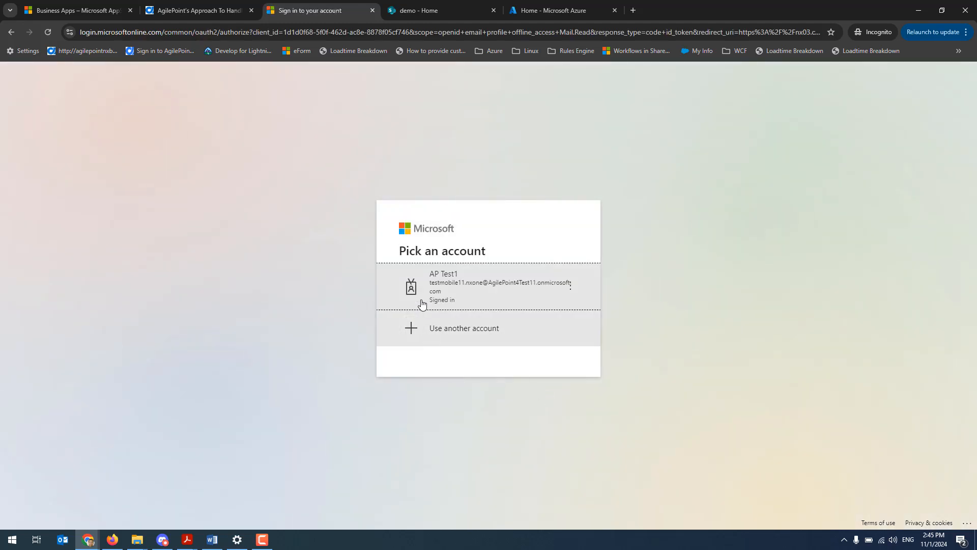
Using the signed-in Microsoft account, accept the permissions requested by AgilePoint NX and AgilePoint NX Portal to finish enabling Azure Active Directory
{"action": "left_click", "coordinate": [461, 280]}
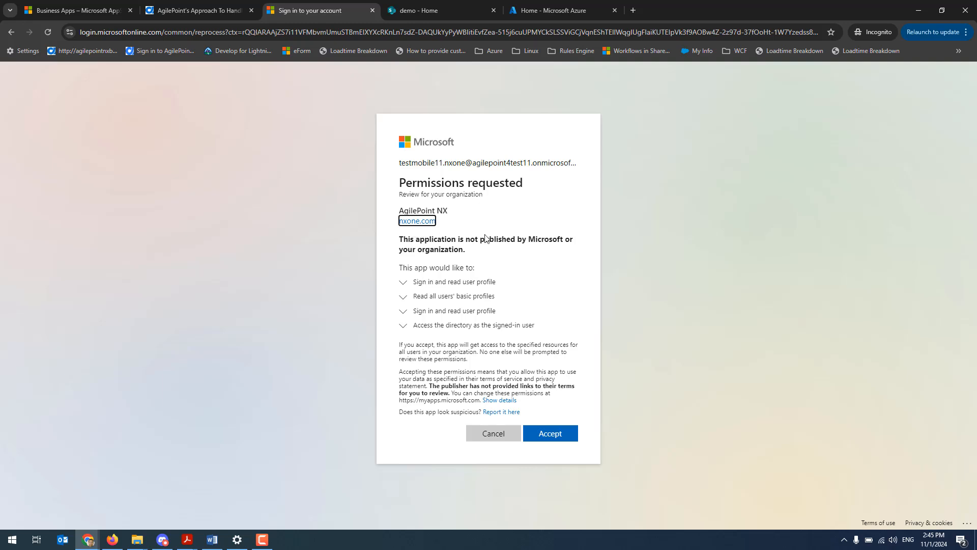
{"action": "left_click", "coordinate": [559, 439]}
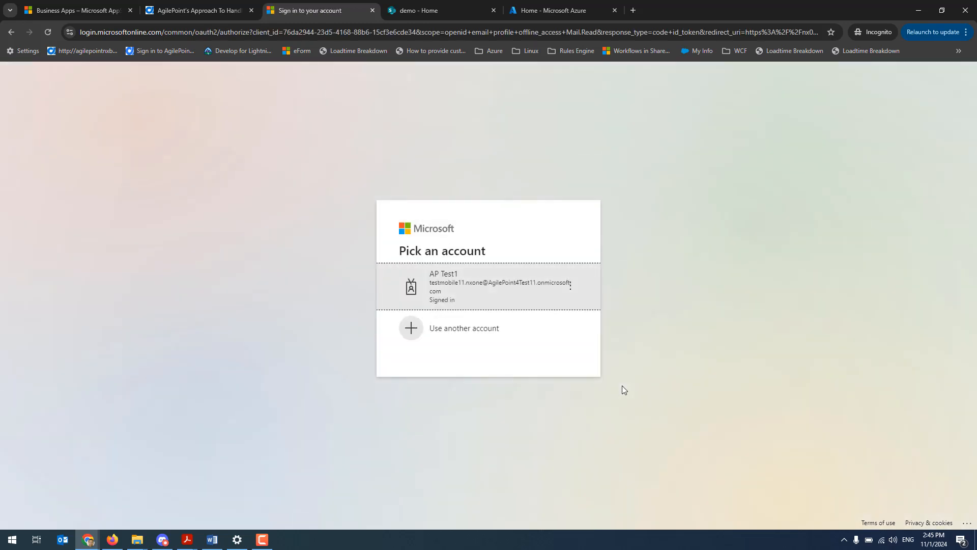
{"action": "left_click", "coordinate": [486, 299]}
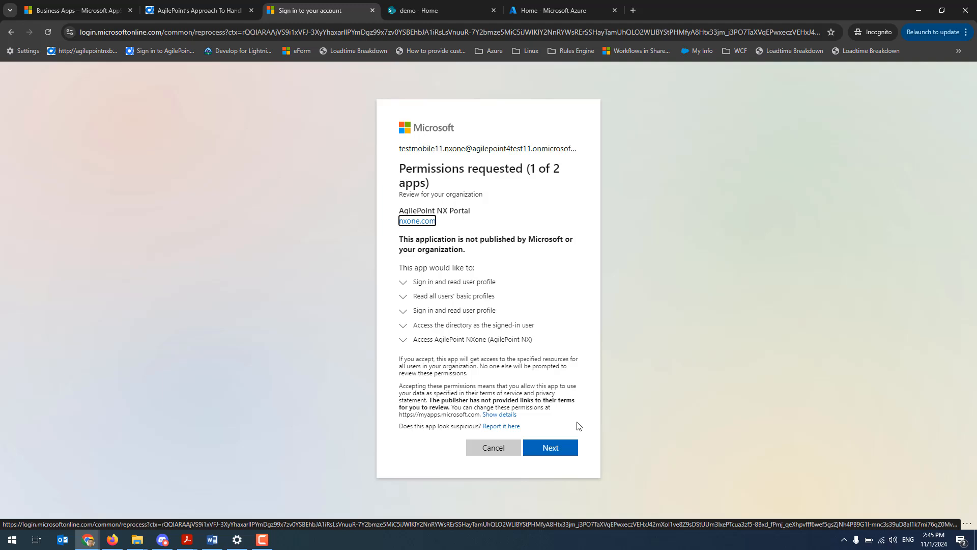
{"action": "left_click", "coordinate": [550, 448]}
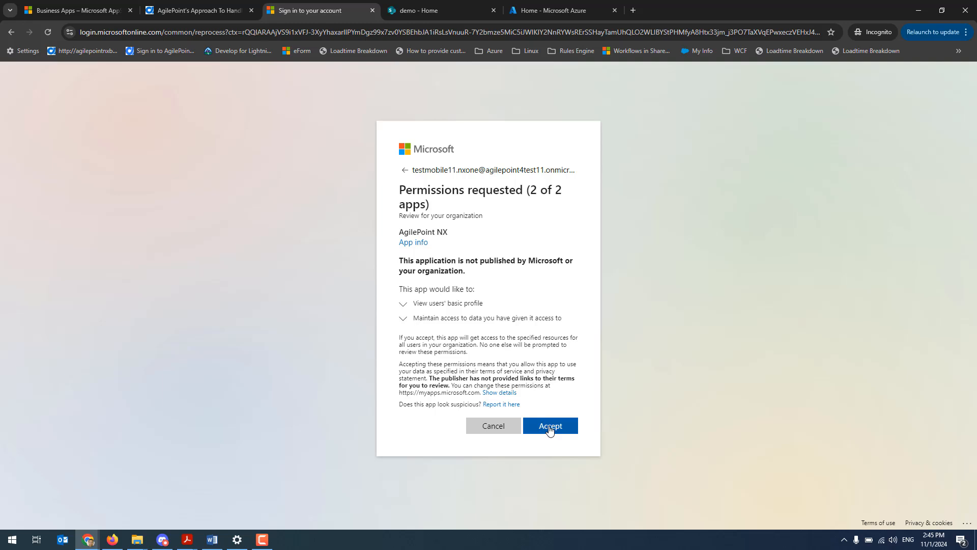
{"action": "left_click", "coordinate": [550, 430]}
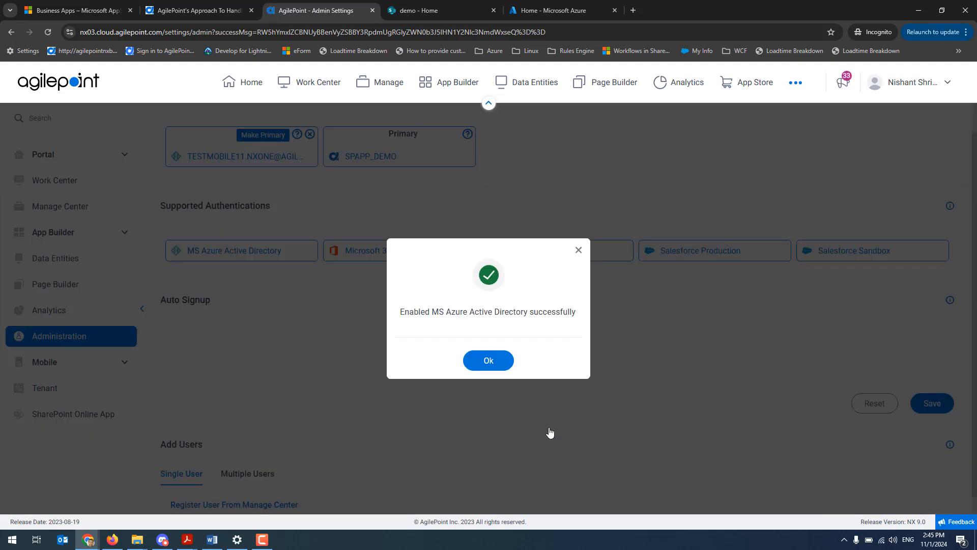
{"action": "left_click", "coordinate": [489, 362]}
{"action": "scroll", "coordinate": [347, 358], "scroll_direction": "up", "scroll_amount": 1}
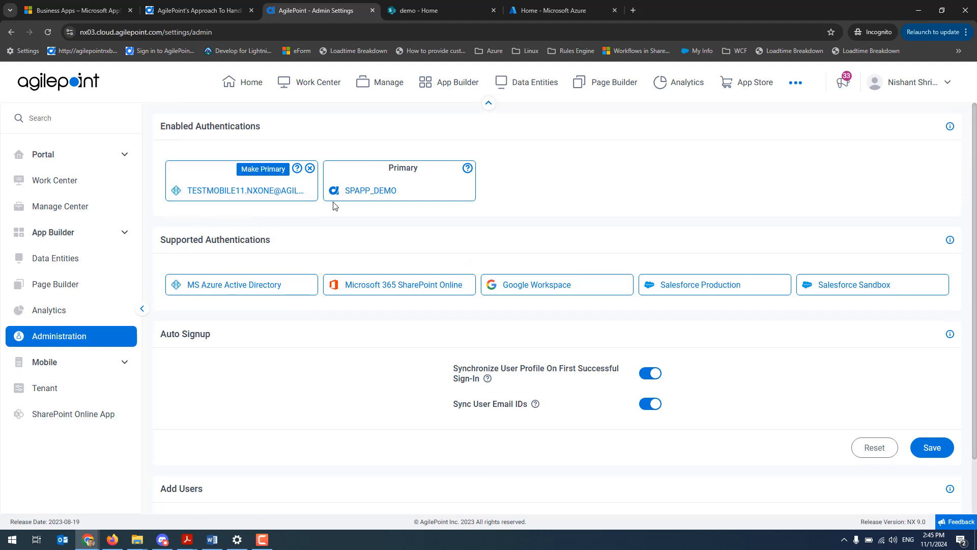
Sign out of the AgilePoint portal and sign back in through MS Azure Active Directory with the test Microsoft account
{"action": "left_click", "coordinate": [942, 95]}
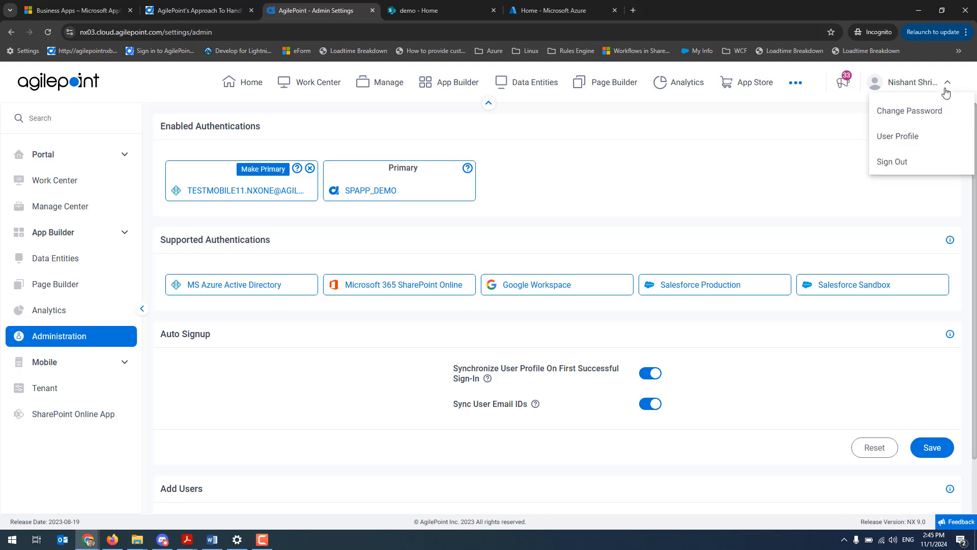
{"action": "left_click", "coordinate": [900, 163]}
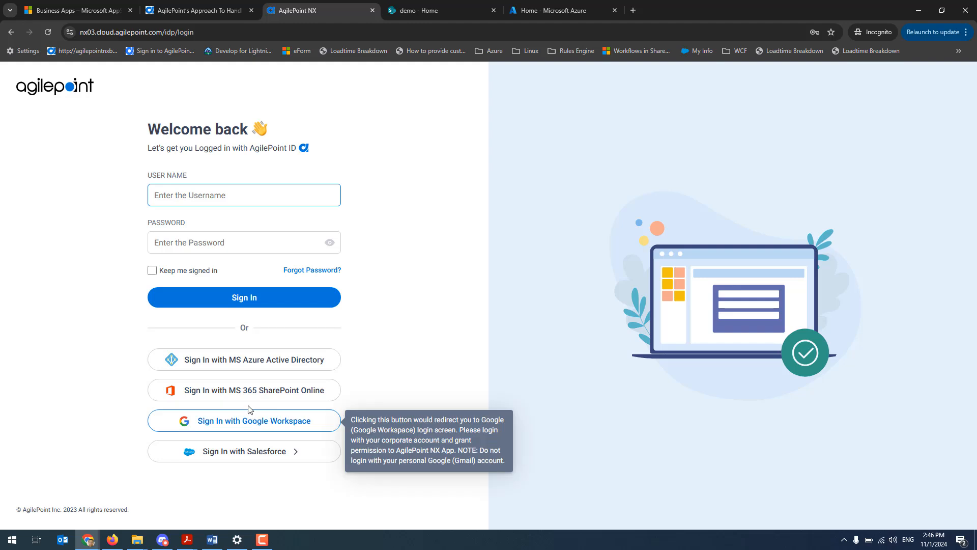
{"action": "left_click", "coordinate": [251, 362]}
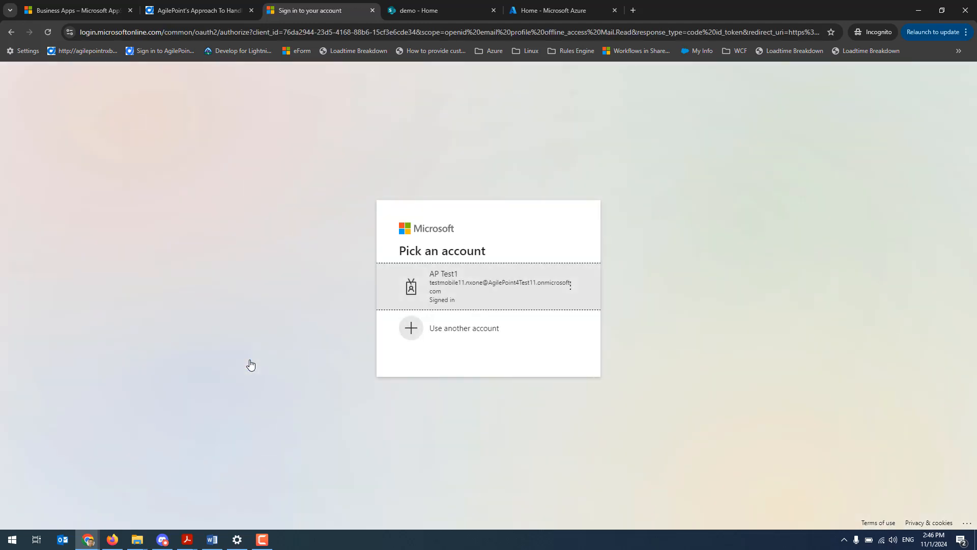
{"action": "left_click", "coordinate": [514, 294]}
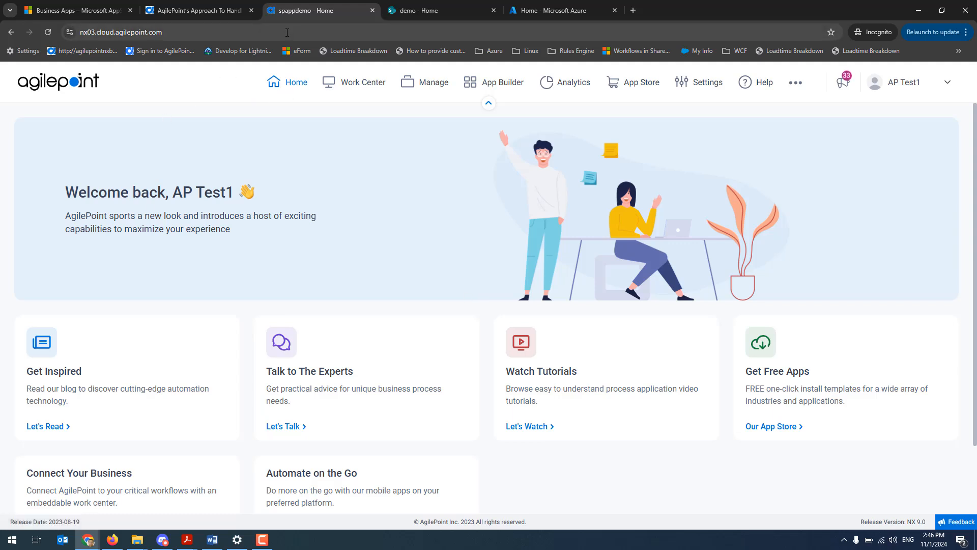
Switch to the SharePoint demo site and go through Add an app to the SharePoint Store
{"action": "left_click", "coordinate": [412, 11]}
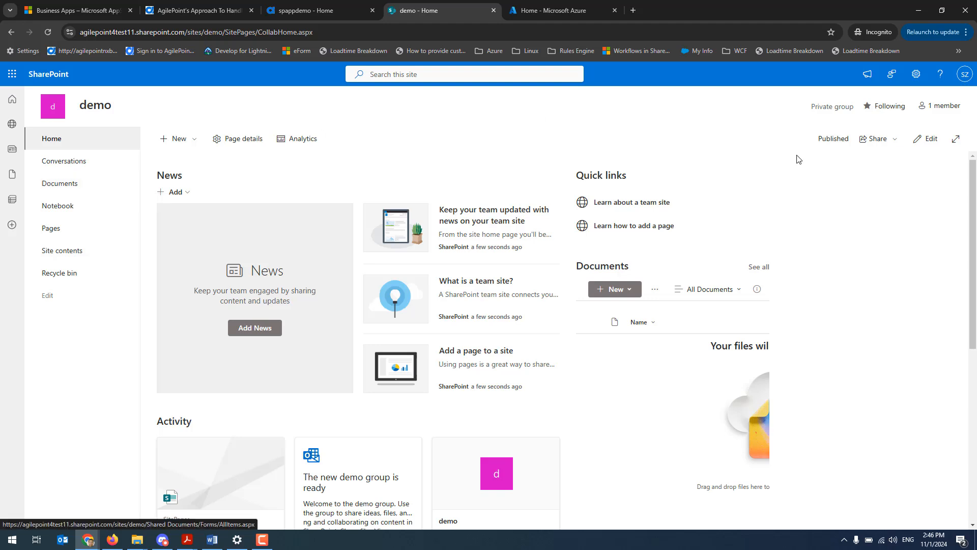
{"action": "left_click", "coordinate": [916, 74]}
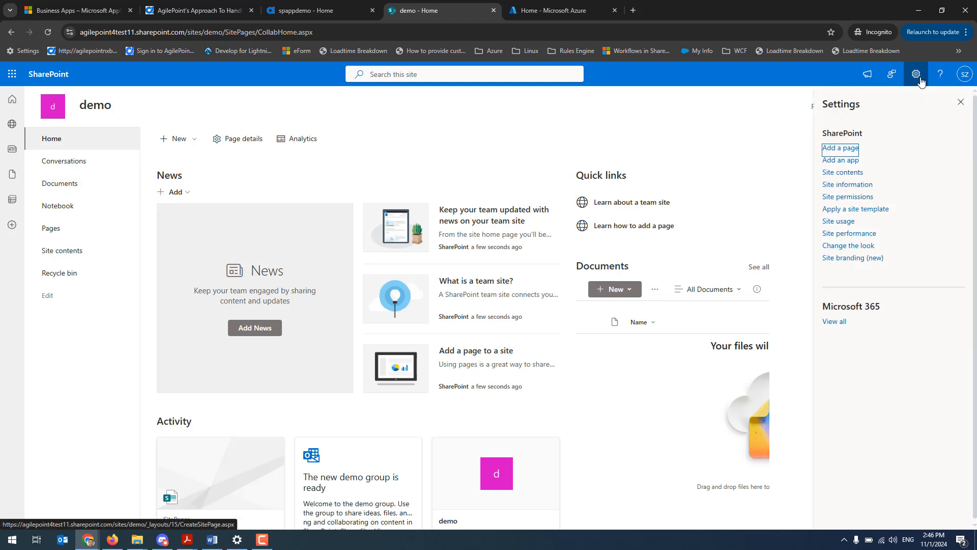
{"action": "left_click", "coordinate": [845, 161]}
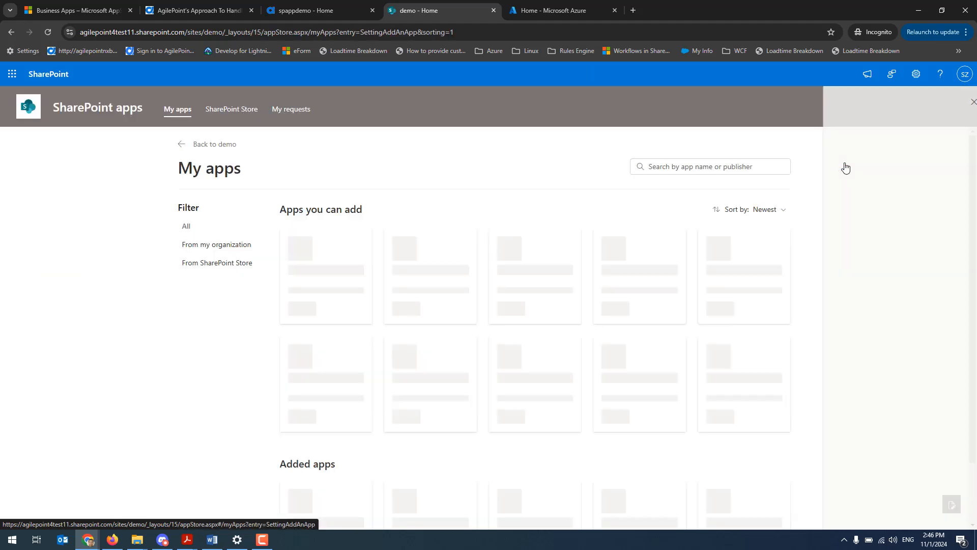
{"action": "left_click", "coordinate": [197, 264]}
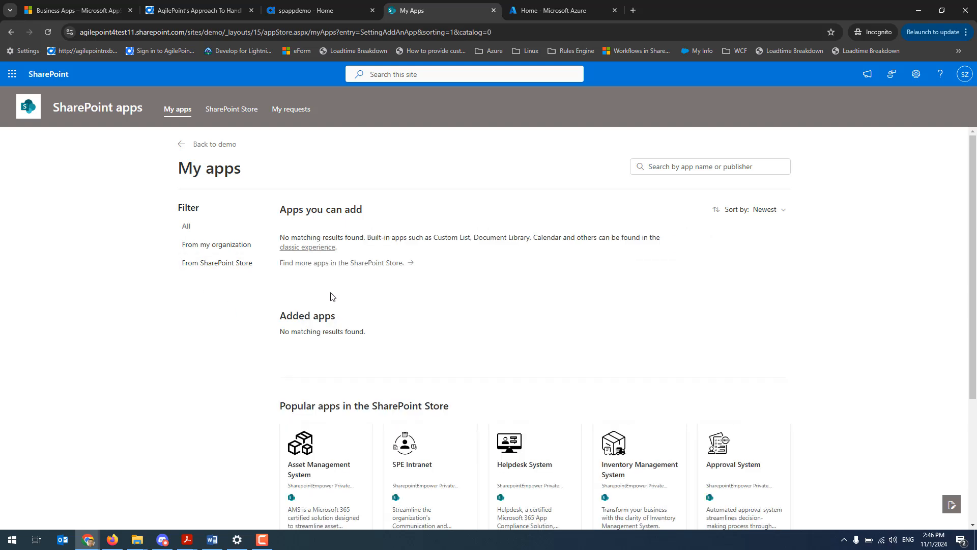
{"action": "left_click", "coordinate": [315, 264]}
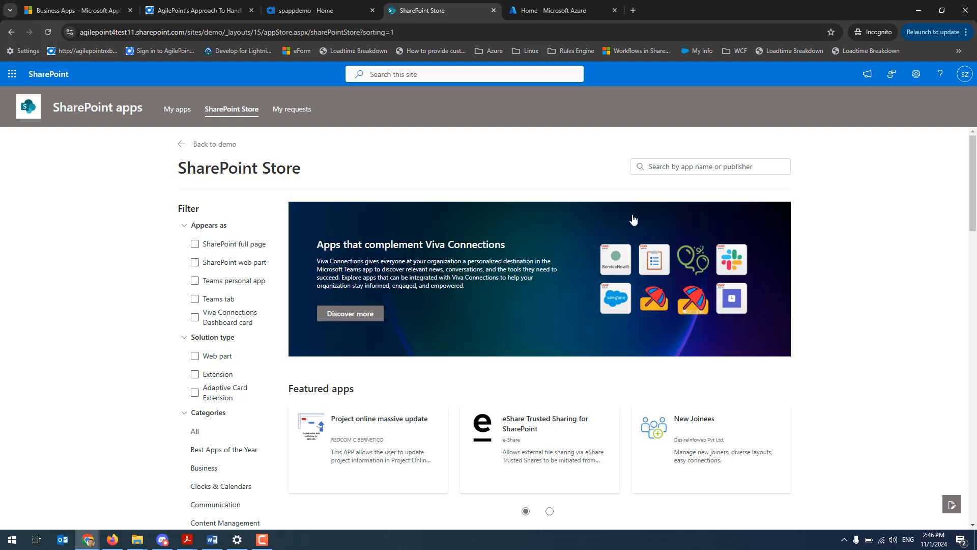
Search the SharePoint Store for "agilepoint" and open the AgilePoint Intelligent Process Automation app page
{"action": "left_click", "coordinate": [663, 167]}
{"action": "type", "text": "agile"}
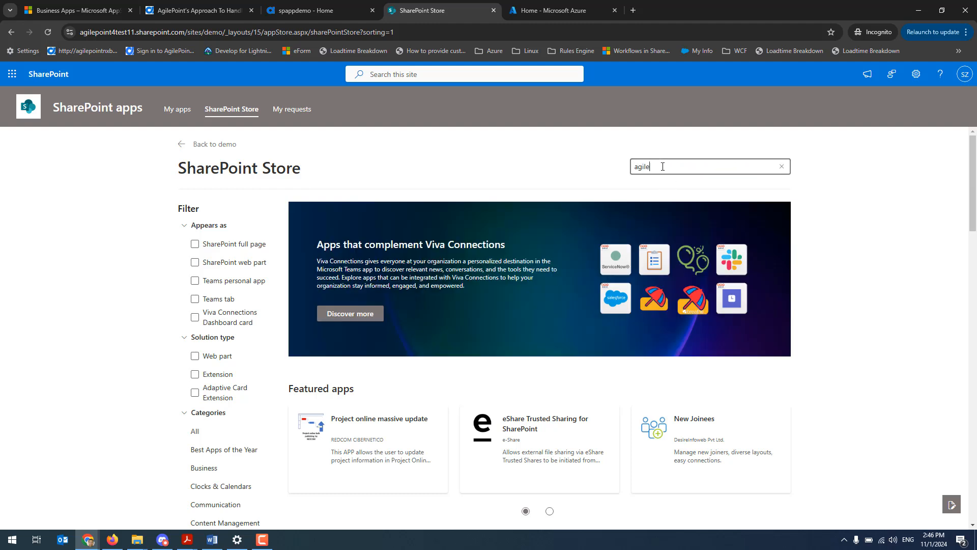
{"action": "type", "text": "point"}
{"action": "key", "text": "Return"}
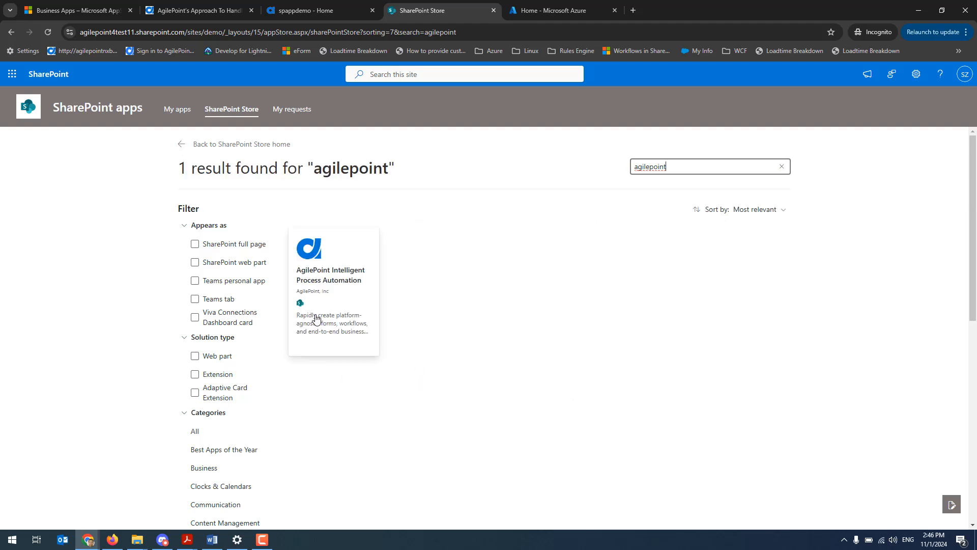
{"action": "left_click", "coordinate": [316, 319]}
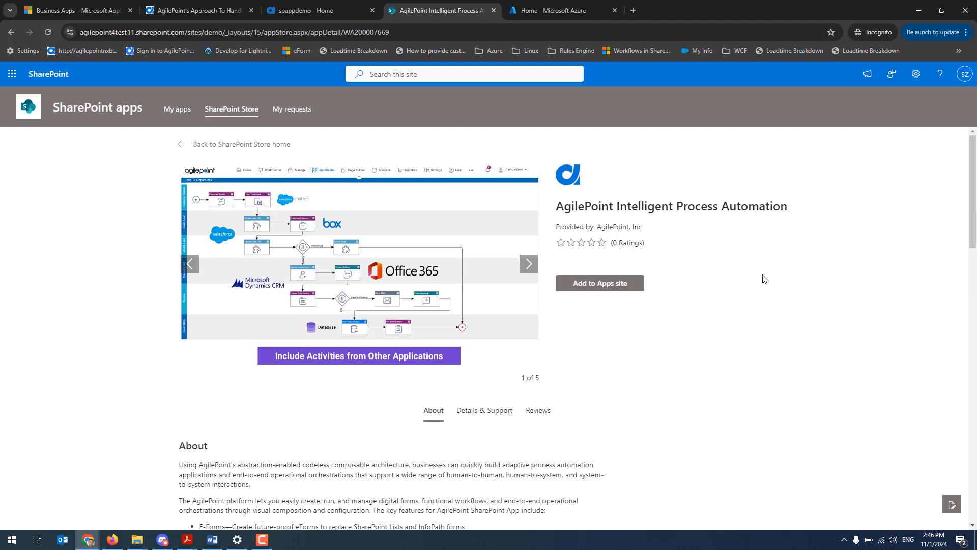
Review the app's description and add it to the Apps site with "Enable this app and add it to all sites" selected
{"action": "left_click", "coordinate": [529, 263]}
{"action": "scroll", "coordinate": [759, 361], "scroll_direction": "down", "scroll_amount": 5}
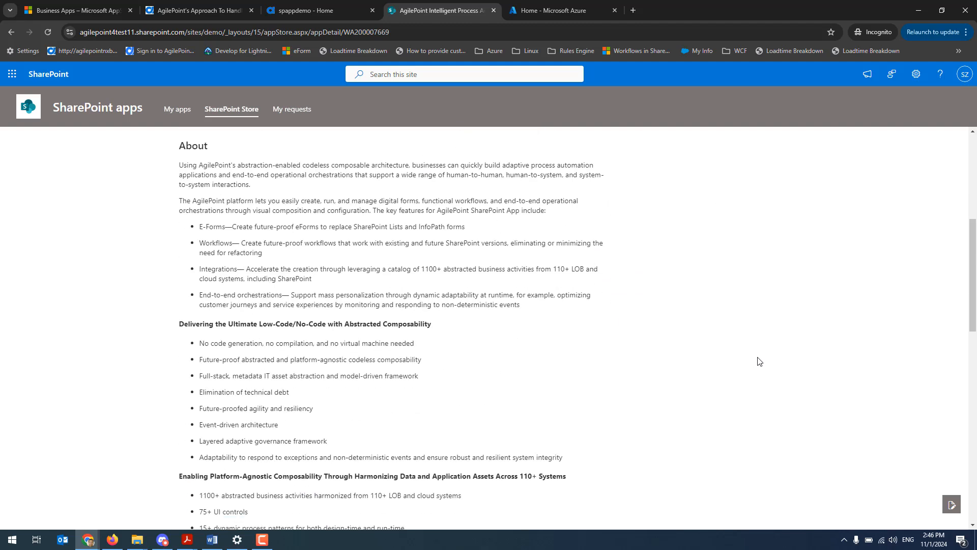
{"action": "scroll", "coordinate": [759, 361], "scroll_direction": "up", "scroll_amount": 5}
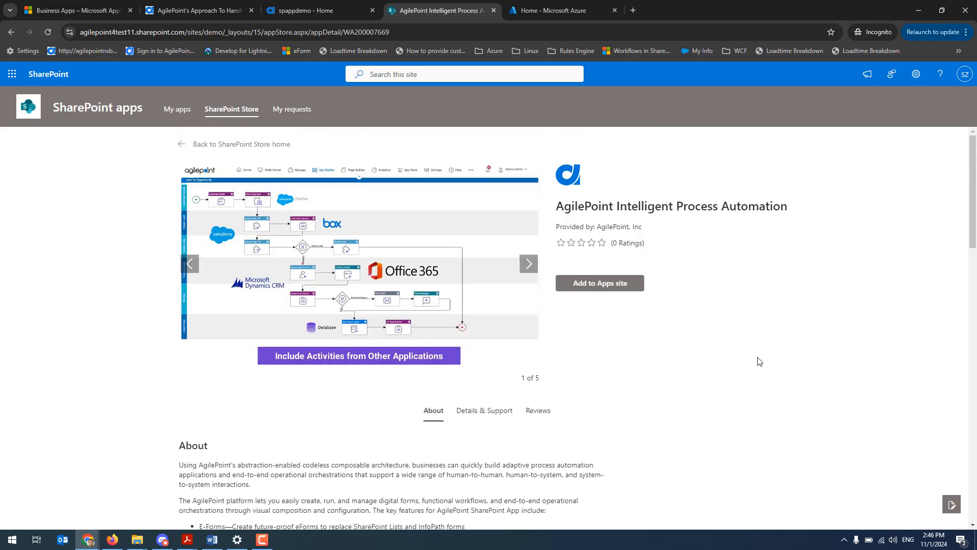
{"action": "scroll", "coordinate": [759, 360], "scroll_direction": "down", "scroll_amount": 14}
{"action": "scroll", "coordinate": [759, 361], "scroll_direction": "up", "scroll_amount": 4}
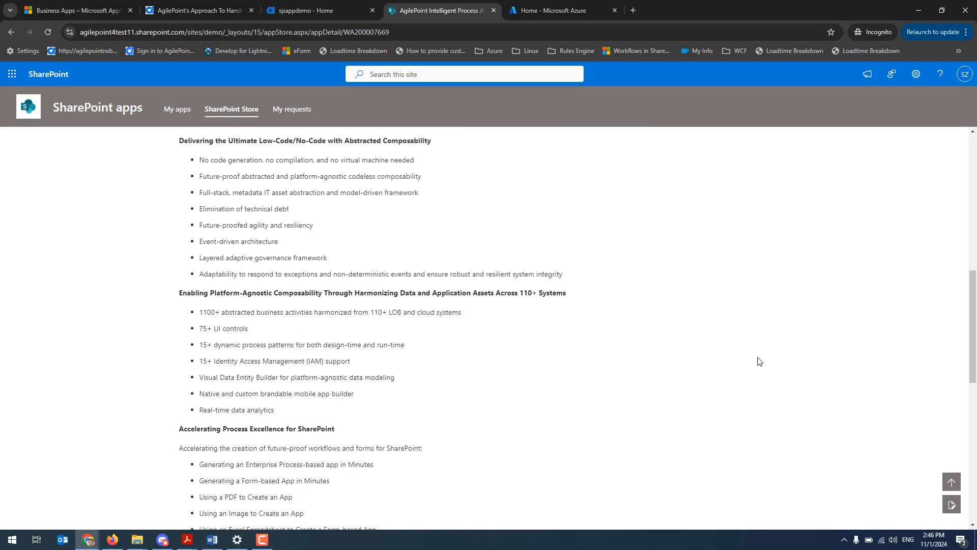
{"action": "scroll", "coordinate": [759, 361], "scroll_direction": "up", "scroll_amount": 10}
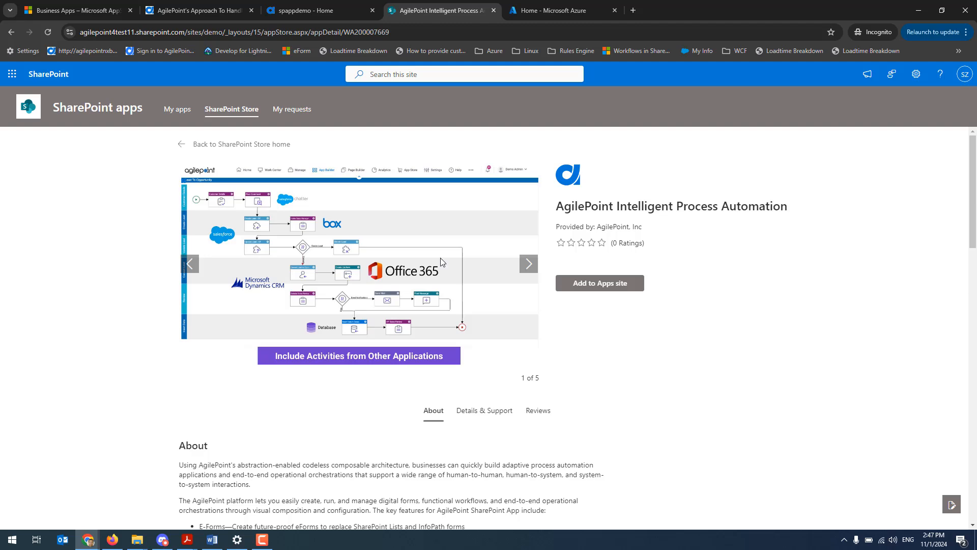
{"action": "left_click", "coordinate": [599, 288]}
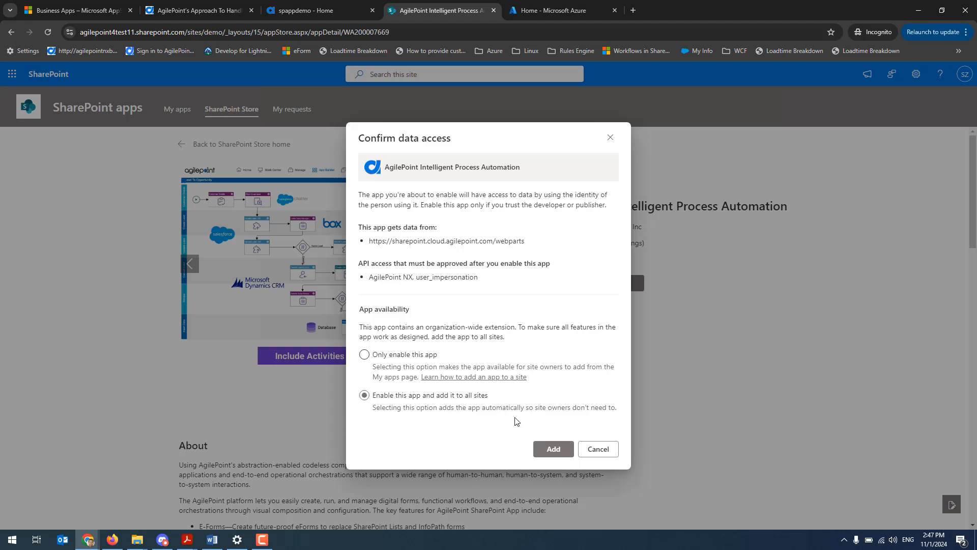
{"action": "left_click", "coordinate": [560, 454]}
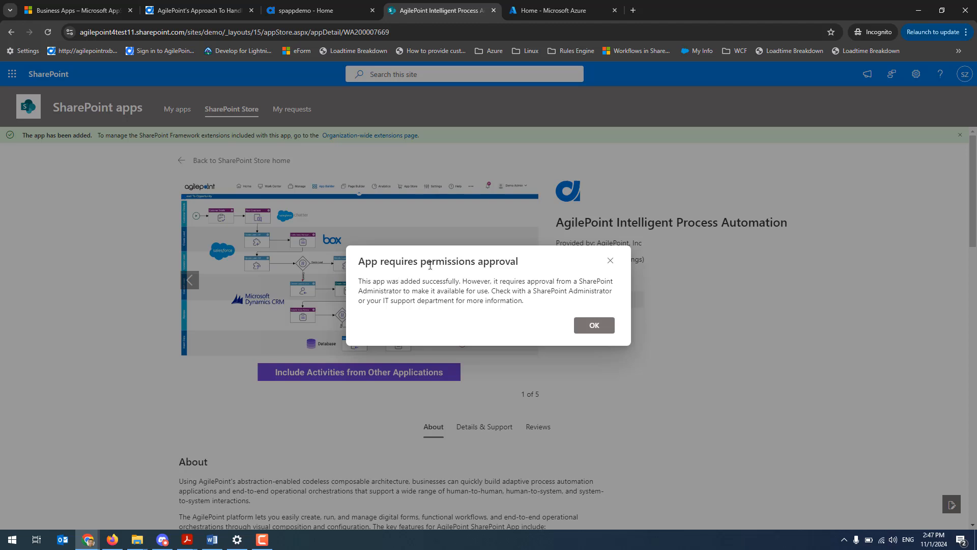
Dismiss the permissions approval notice and return from the SharePoint Store to the demo site's home page
{"action": "left_click", "coordinate": [594, 327]}
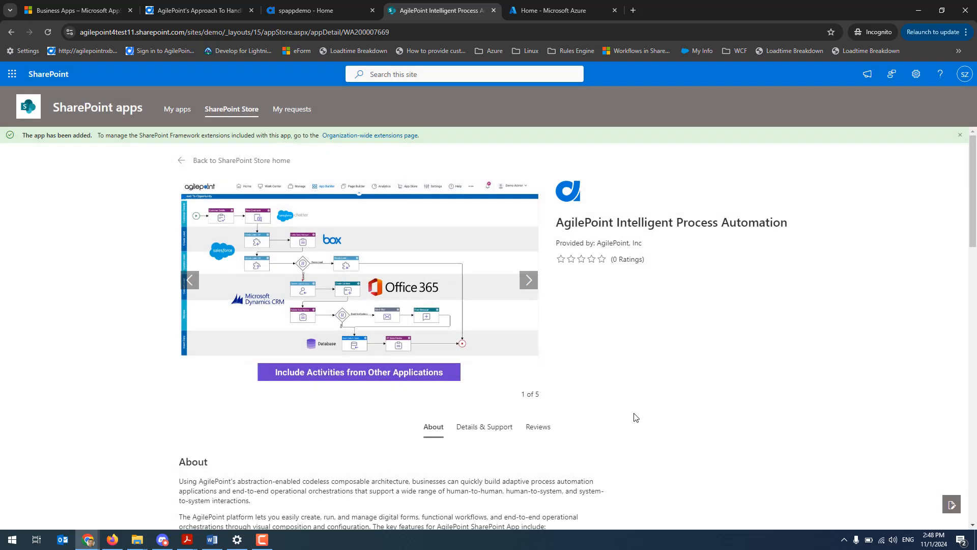
{"action": "left_click", "coordinate": [237, 163]}
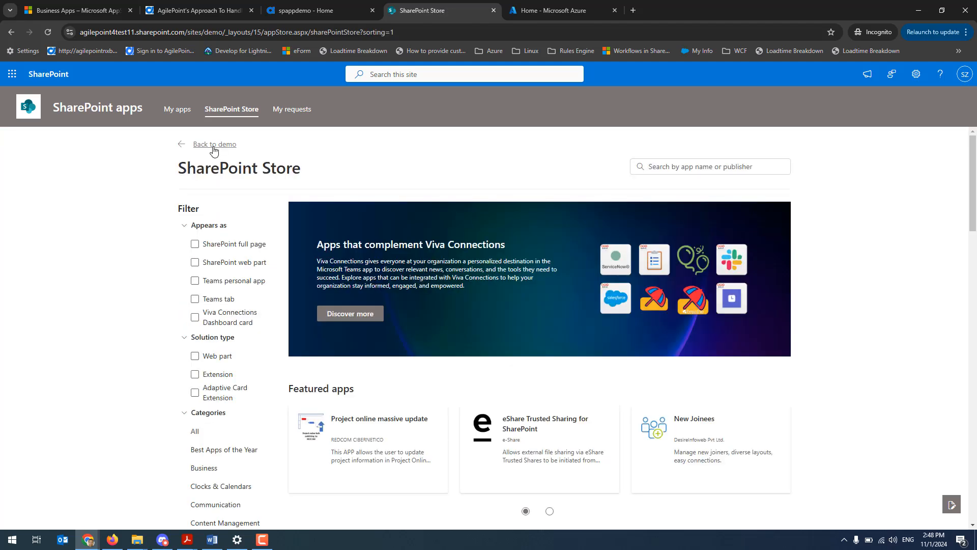
{"action": "left_click", "coordinate": [214, 147]}
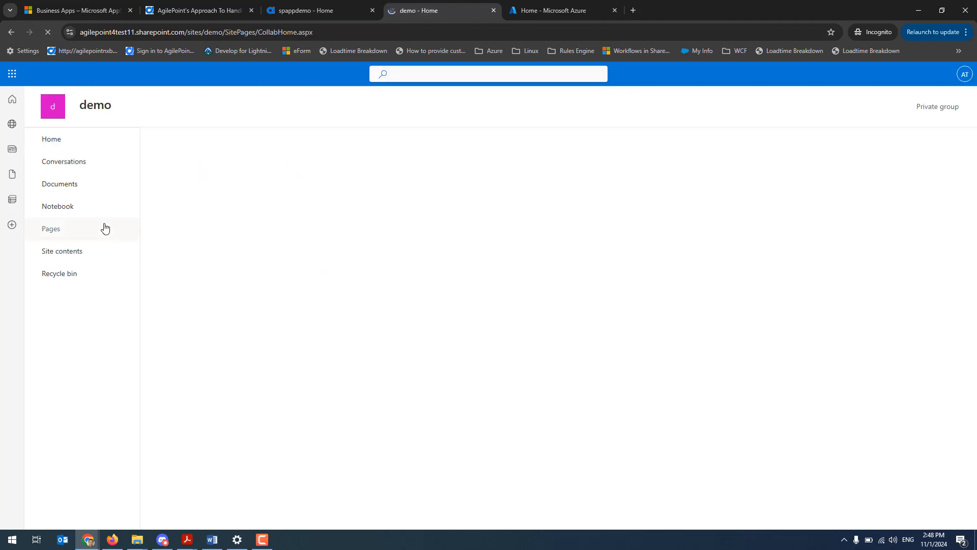
Open the Microsoft 365 admin center, skip its Business Advisor prompt, and go to the SharePoint admin center
{"action": "left_click", "coordinate": [12, 75]}
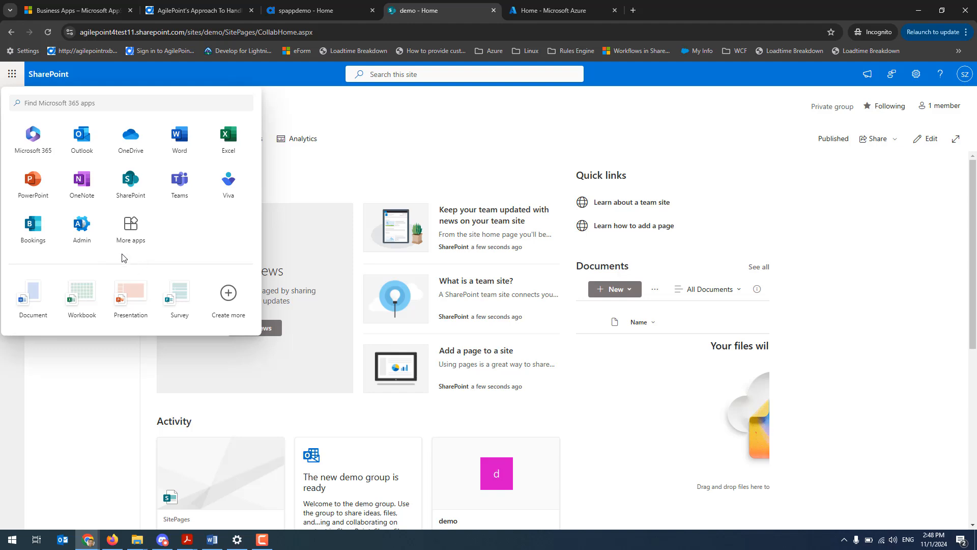
{"action": "left_click", "coordinate": [80, 229]}
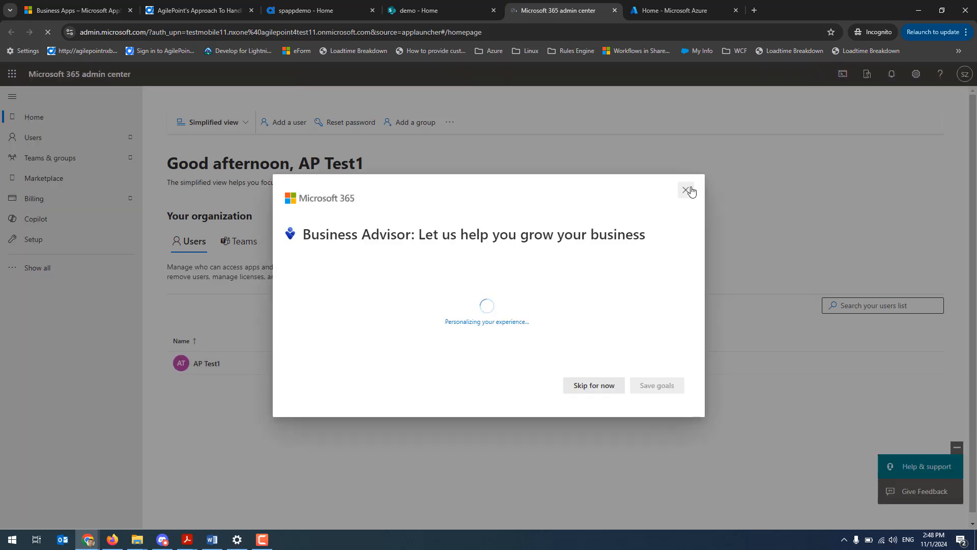
{"action": "left_click", "coordinate": [685, 190]}
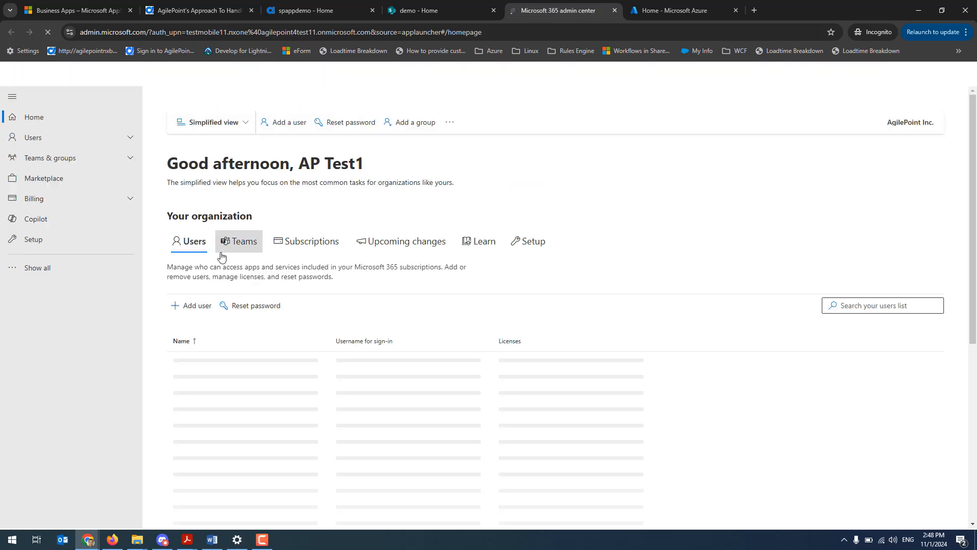
{"action": "left_click", "coordinate": [37, 271]}
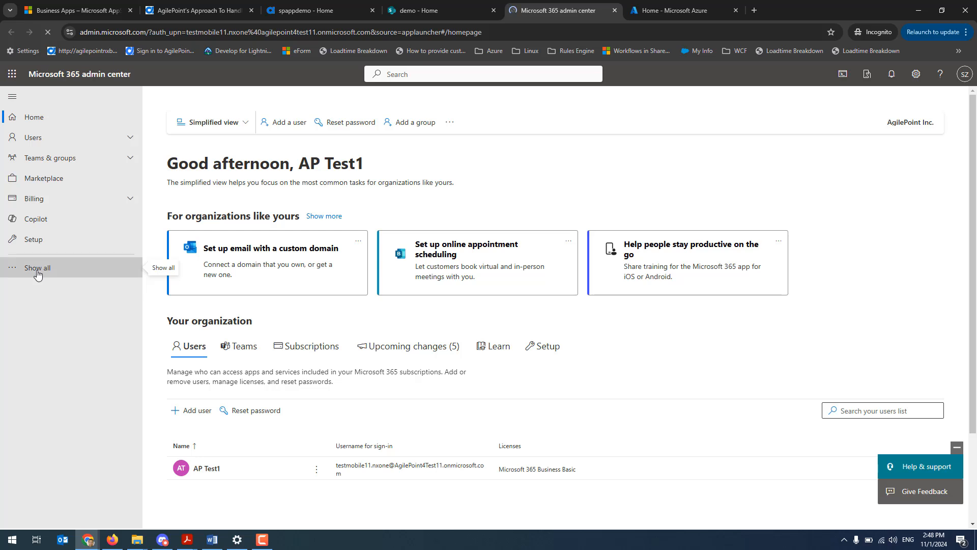
{"action": "scroll", "coordinate": [84, 346], "scroll_direction": "down", "scroll_amount": 1}
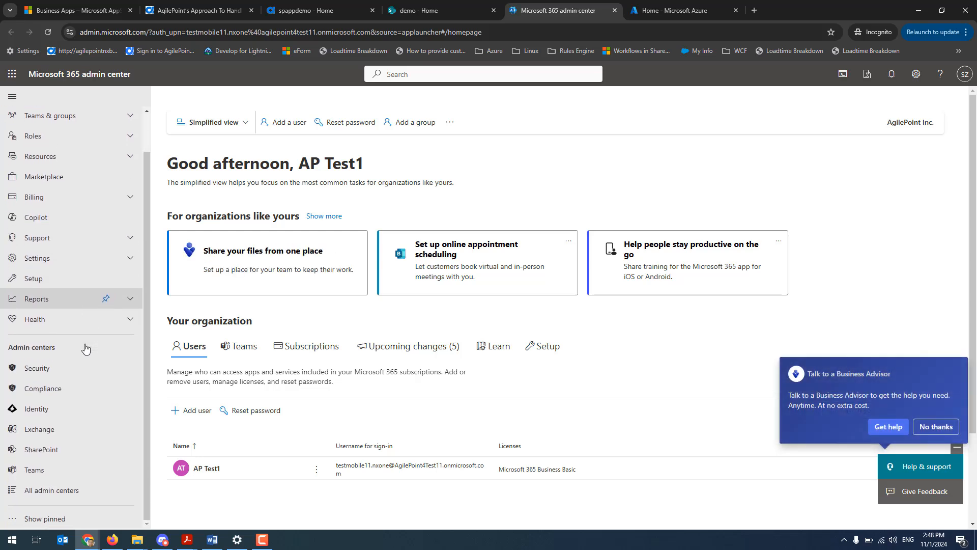
{"action": "left_click", "coordinate": [42, 451]}
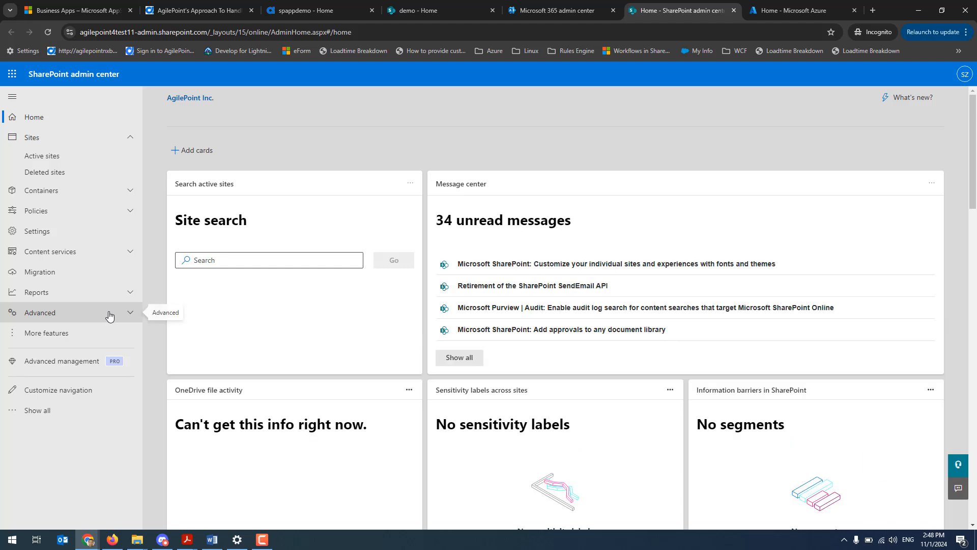
Approve the pending organization-wide AgilePoint NX request with user_impersonation permission under API access
{"action": "left_click", "coordinate": [109, 315]}
{"action": "left_click", "coordinate": [44, 334]}
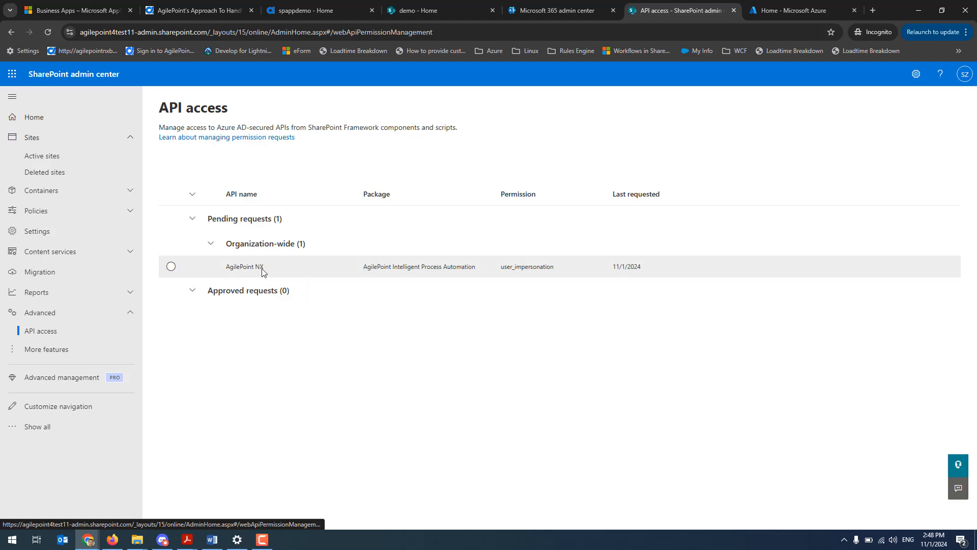
{"action": "left_click", "coordinate": [171, 266]}
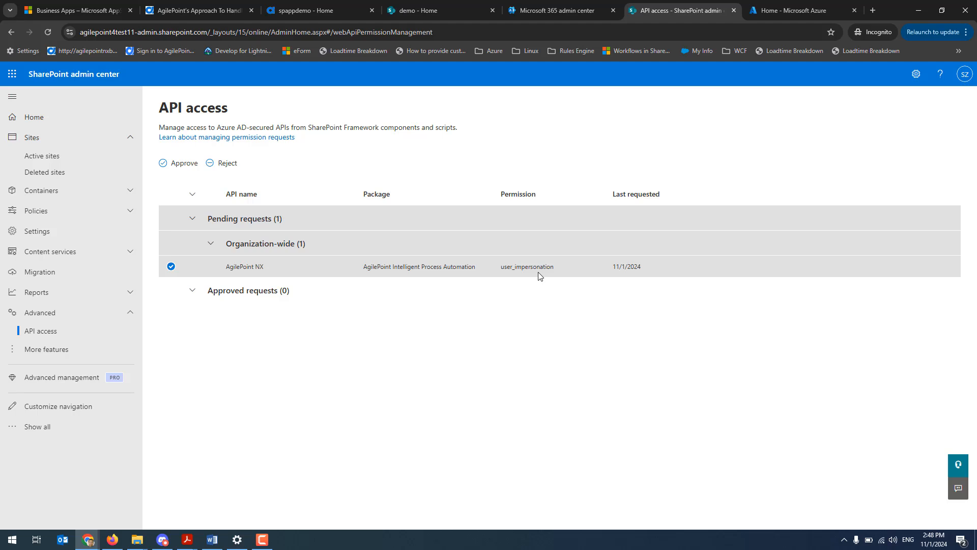
{"action": "left_click", "coordinate": [200, 171]}
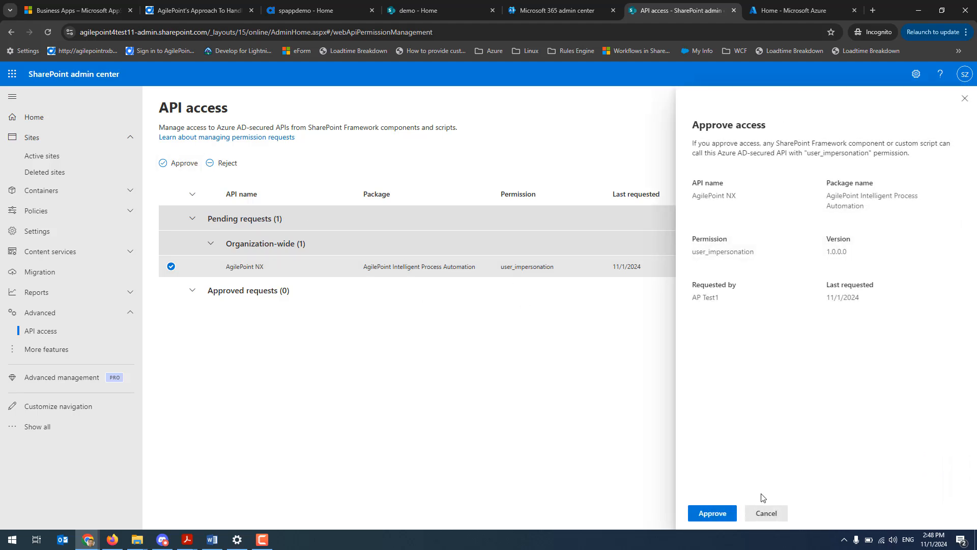
{"action": "left_click", "coordinate": [711, 513]}
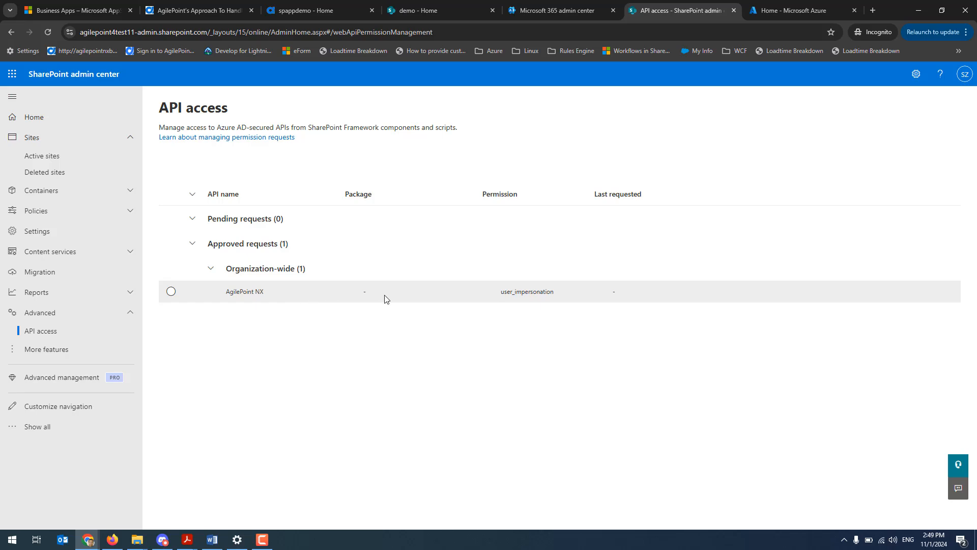
Close the SharePoint and Microsoft 365 admin center pages and return to the demo site
{"action": "left_click", "coordinate": [733, 11]}
{"action": "left_click", "coordinate": [612, 11]}
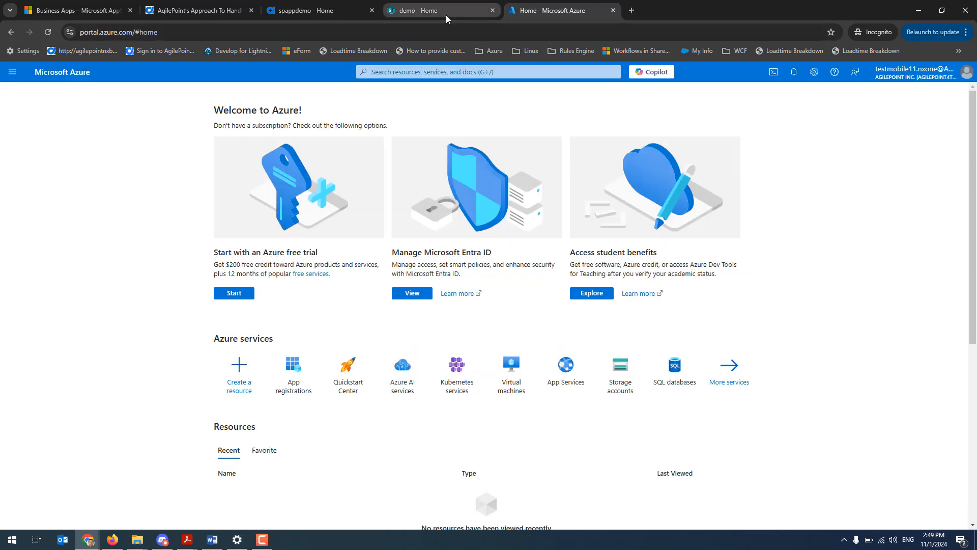
{"action": "left_click", "coordinate": [446, 14]}
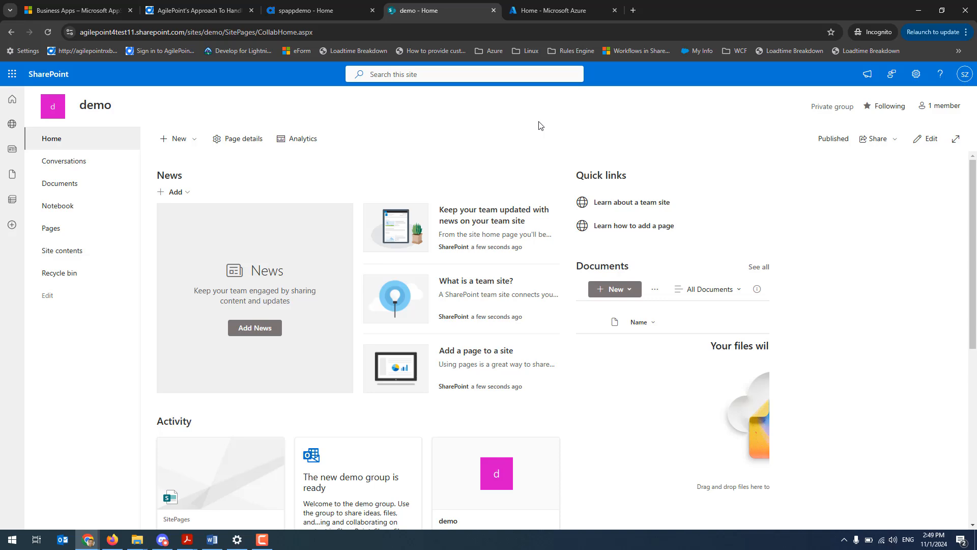
Switch to the AgilePoint portal and open Global Access Tokens in the Manage area's App Builder section
{"action": "left_click", "coordinate": [323, 11]}
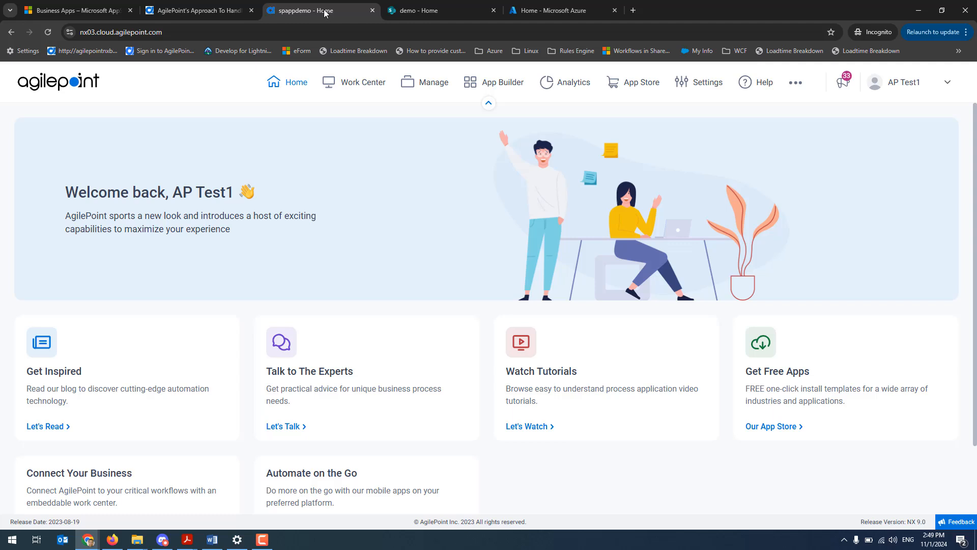
{"action": "left_click", "coordinate": [432, 90]}
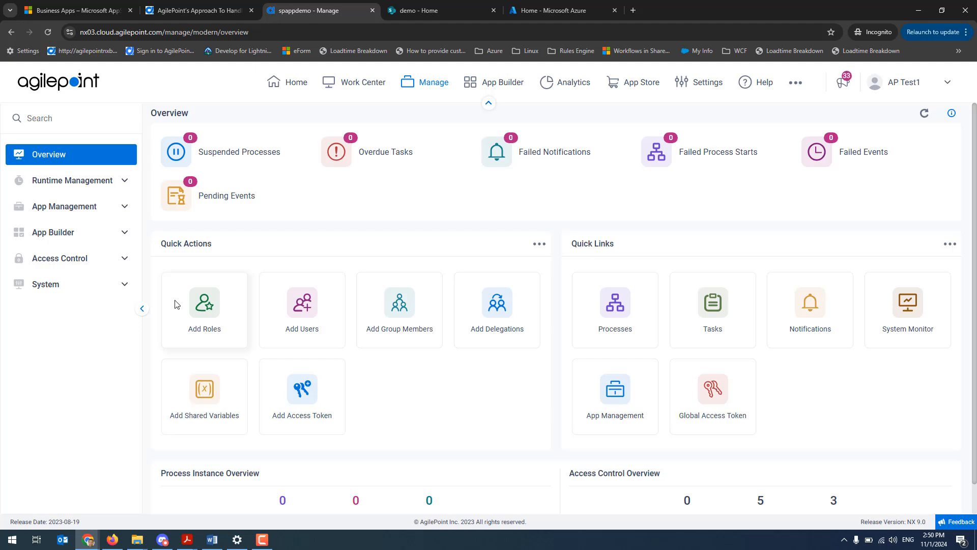
{"action": "left_click", "coordinate": [70, 235]}
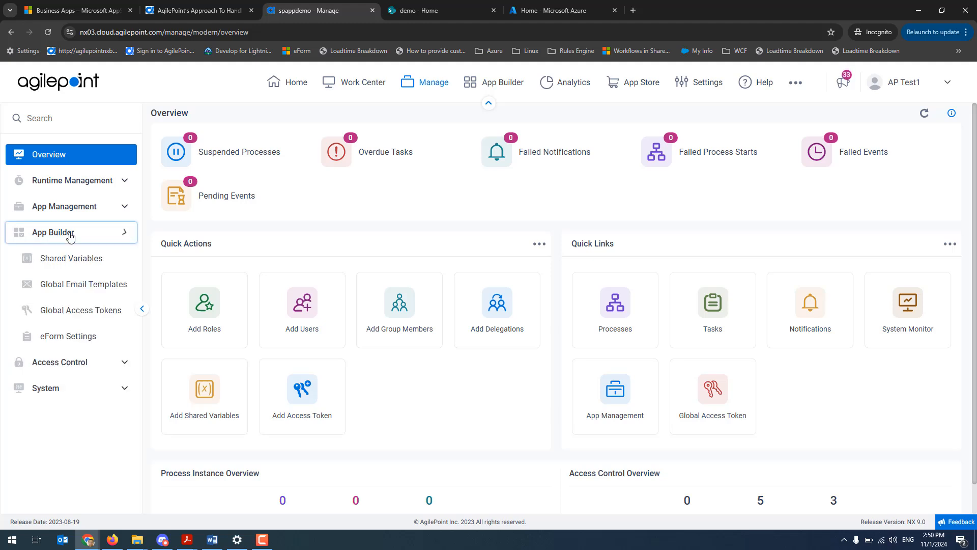
{"action": "left_click", "coordinate": [84, 311]}
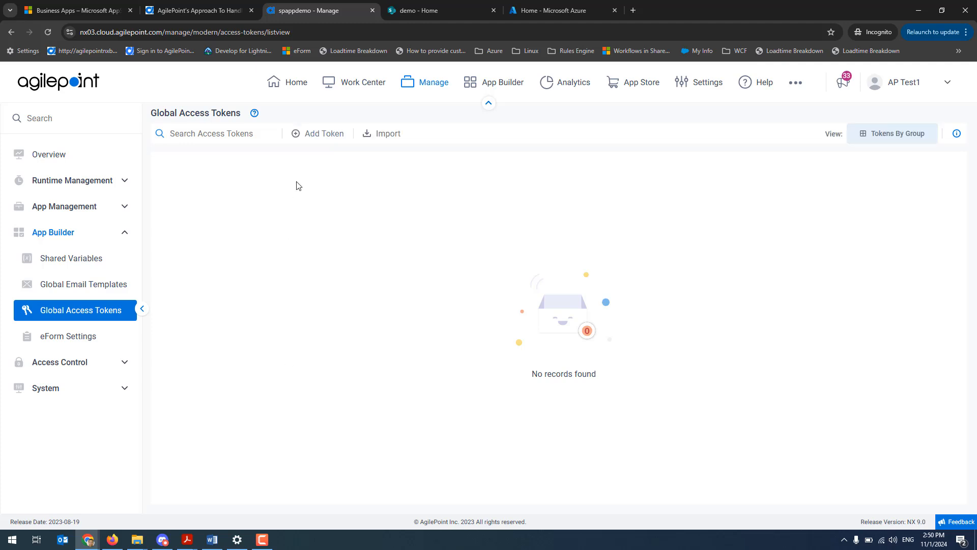
Start adding a global access token, searching the token types for "share" and choosing SharePoint
{"action": "left_click", "coordinate": [317, 138]}
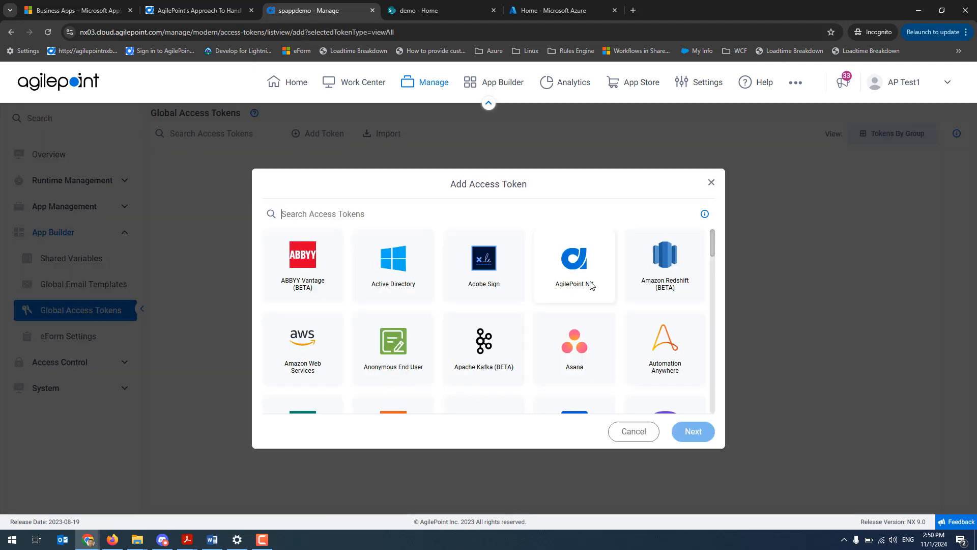
{"action": "left_click", "coordinate": [362, 203]}
{"action": "type", "text": "share"}
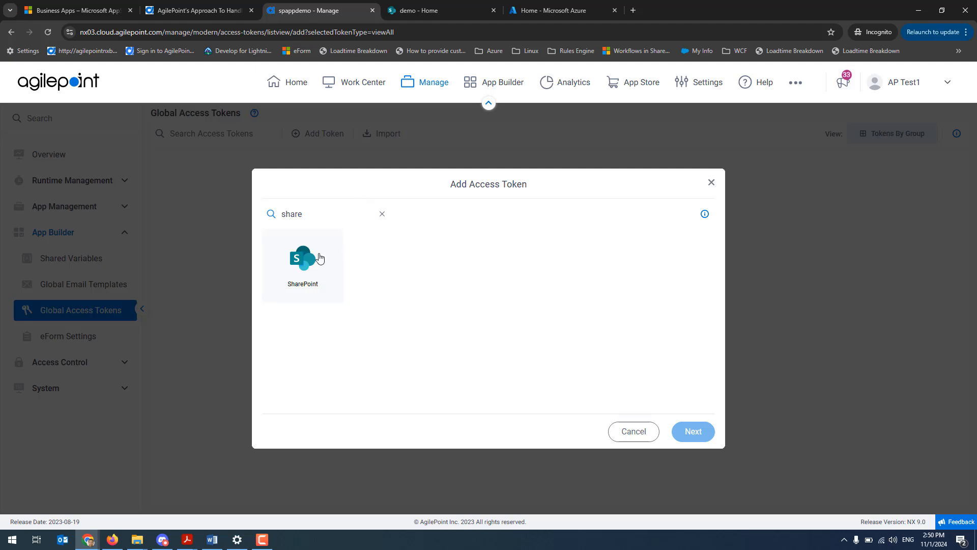
{"action": "left_click", "coordinate": [303, 262]}
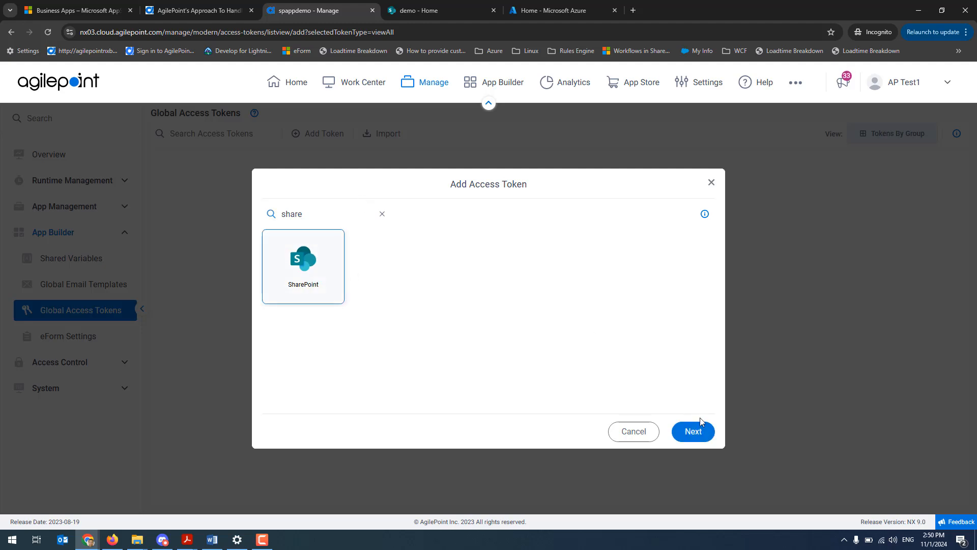
{"action": "left_click", "coordinate": [691, 436]}
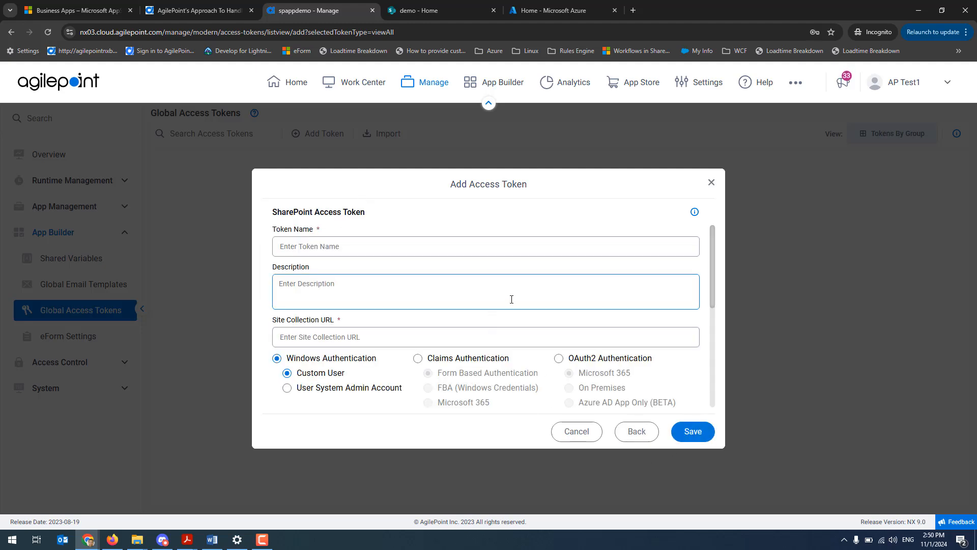
Set the SharePoint access token to OAuth2 Authentication with the Azure AD App Only (BETA) option
{"action": "scroll", "coordinate": [545, 373], "scroll_direction": "down", "scroll_amount": 1}
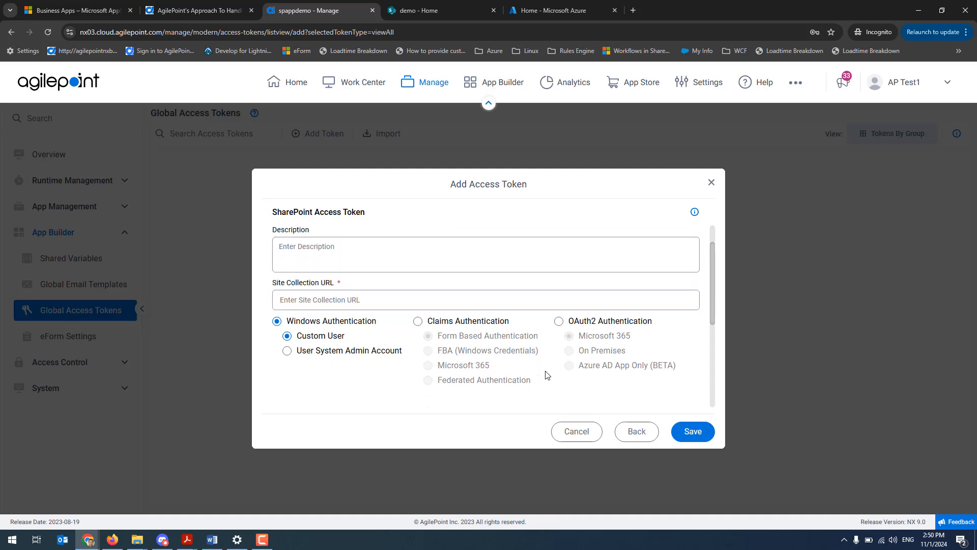
{"action": "scroll", "coordinate": [562, 343], "scroll_direction": "up", "scroll_amount": 1}
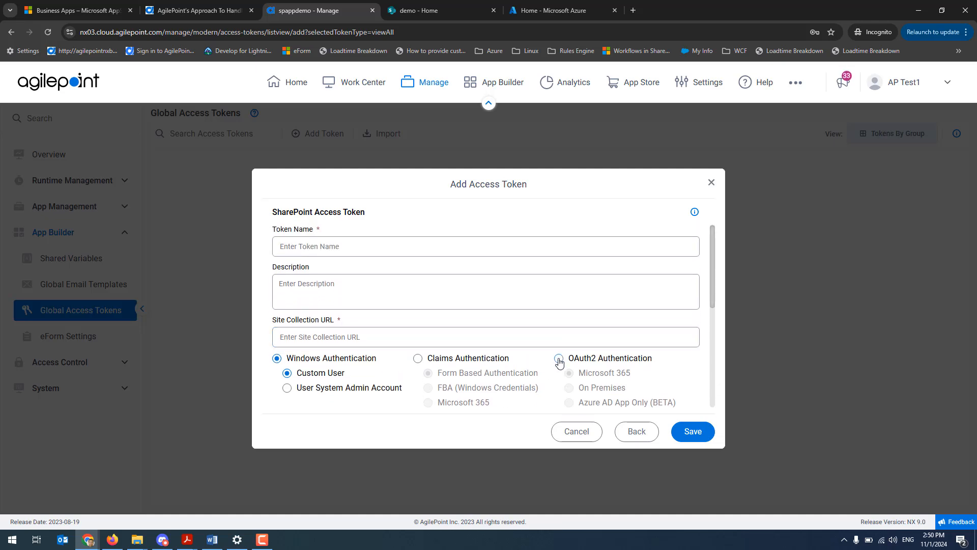
{"action": "left_click", "coordinate": [560, 360]}
{"action": "scroll", "coordinate": [645, 386], "scroll_direction": "down", "scroll_amount": 1}
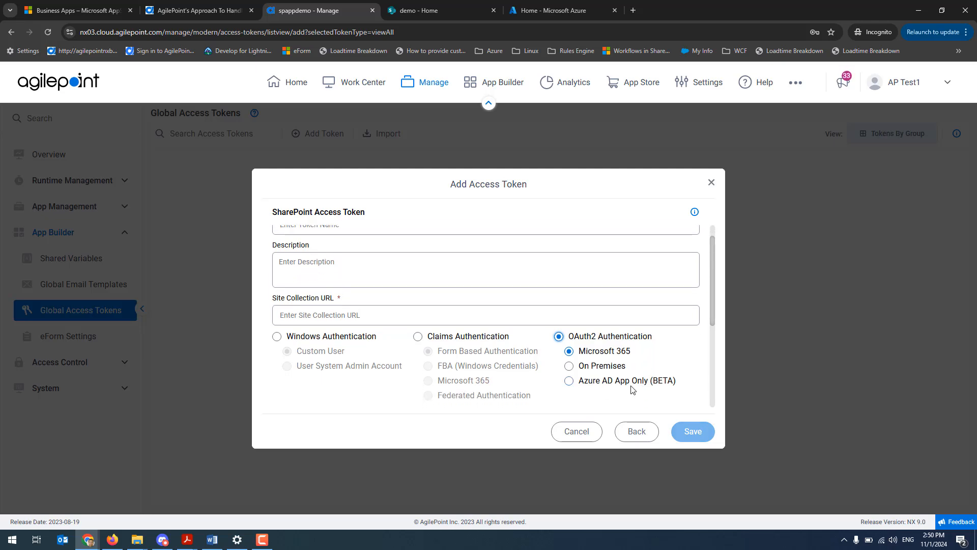
{"action": "left_click", "coordinate": [569, 381]}
{"action": "scroll", "coordinate": [570, 351], "scroll_direction": "up", "scroll_amount": 1}
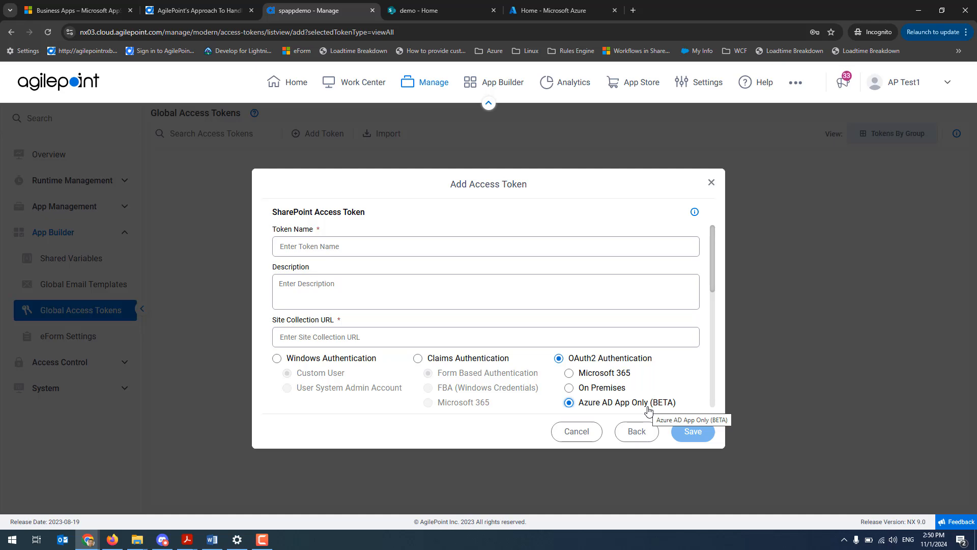
Switch to the Azure portal and register a new application named "AgilePoint NX App Token", copying the name before registering
{"action": "left_click", "coordinate": [535, 11]}
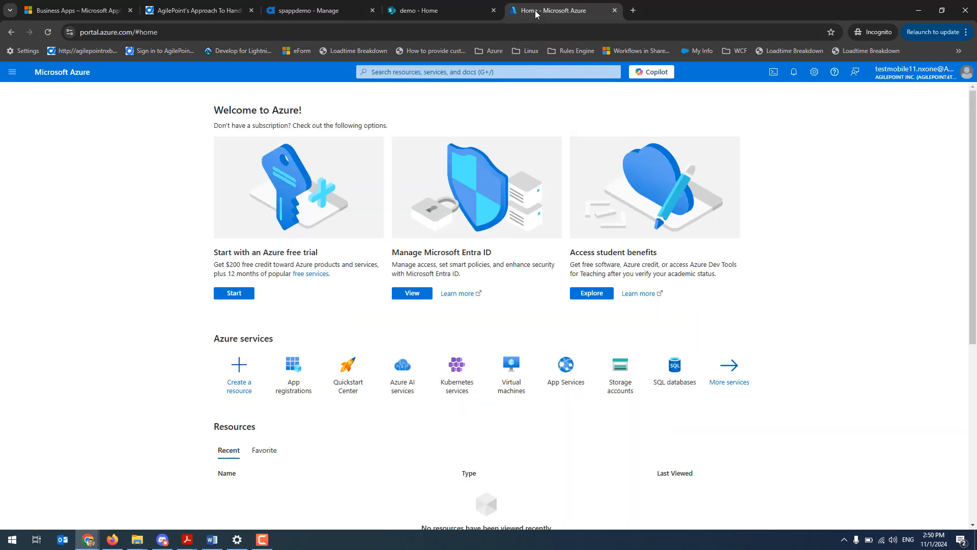
{"action": "left_click", "coordinate": [300, 367]}
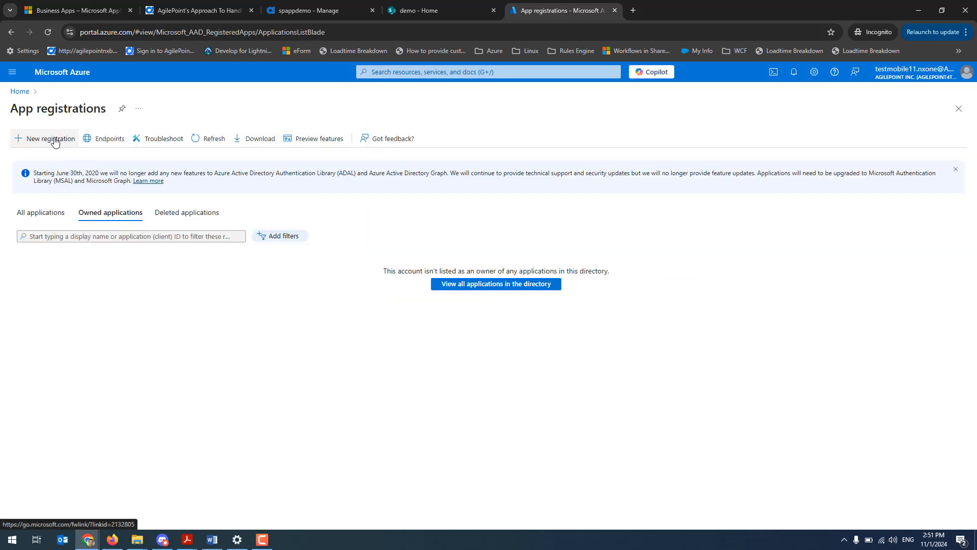
{"action": "left_click", "coordinate": [55, 138]}
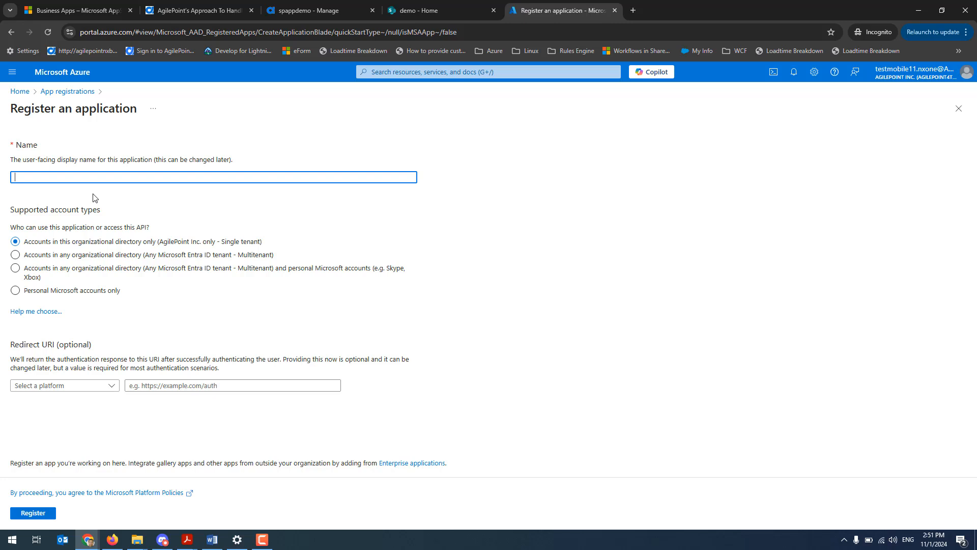
{"action": "type", "text": "AgilePoint NX App Tokebn"}
{"action": "key", "text": "ctrl+a"}
{"action": "key", "text": "ctrl+c"}
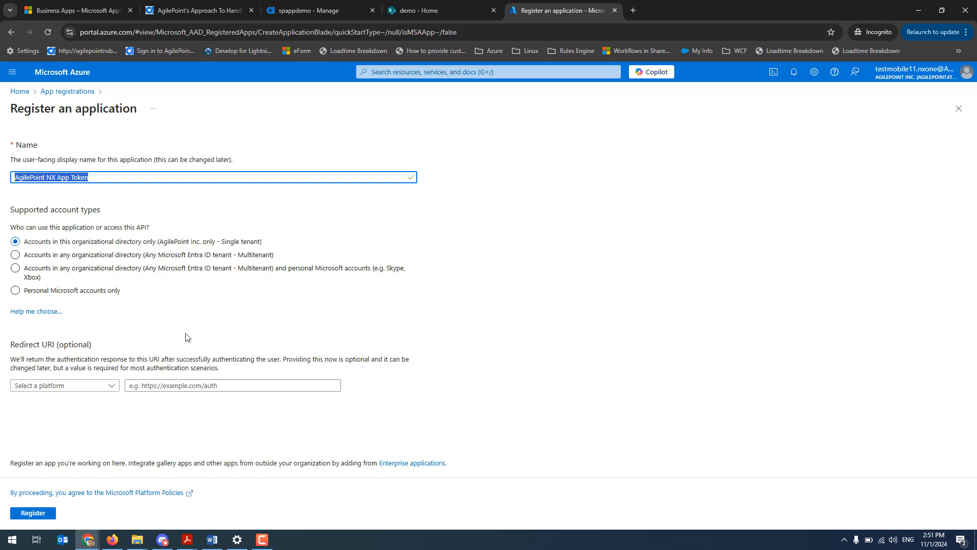
{"action": "left_click", "coordinate": [33, 513]}
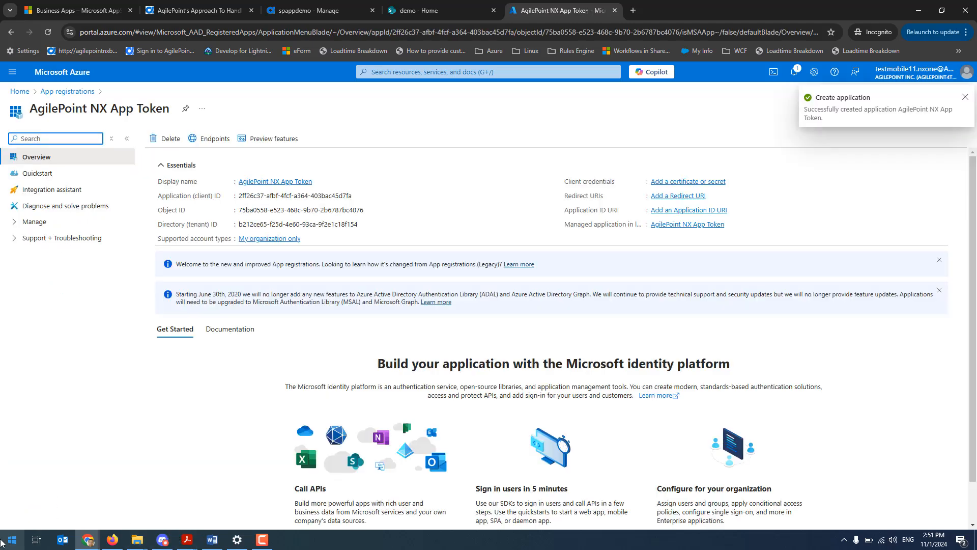
Open Notepad through the Windows Run dialog and paste the application name "AgilePoint NX App Token" into the blank note
{"action": "right_click", "coordinate": [6, 539]}
{"action": "left_click", "coordinate": [26, 493]}
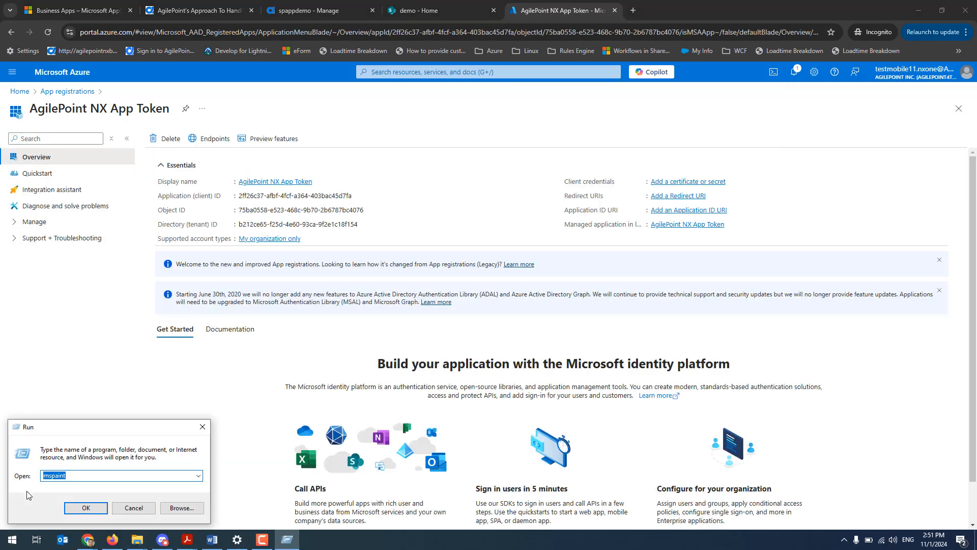
{"action": "type", "text": "np"}
{"action": "key", "text": "BackSpace"}
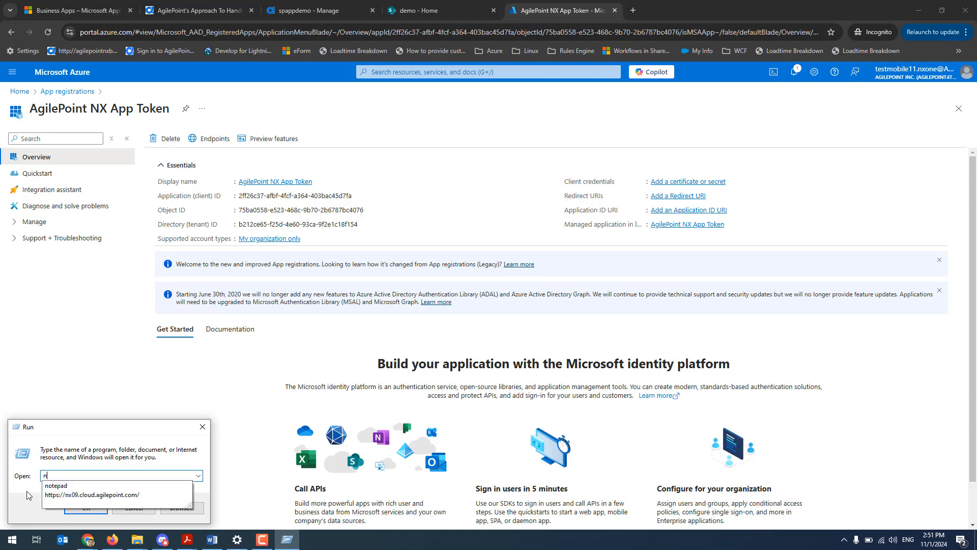
{"action": "type", "text": "o"}
{"action": "key", "text": "Down"}
{"action": "key", "text": "Return"}
{"action": "key", "text": "ctrl+v"}
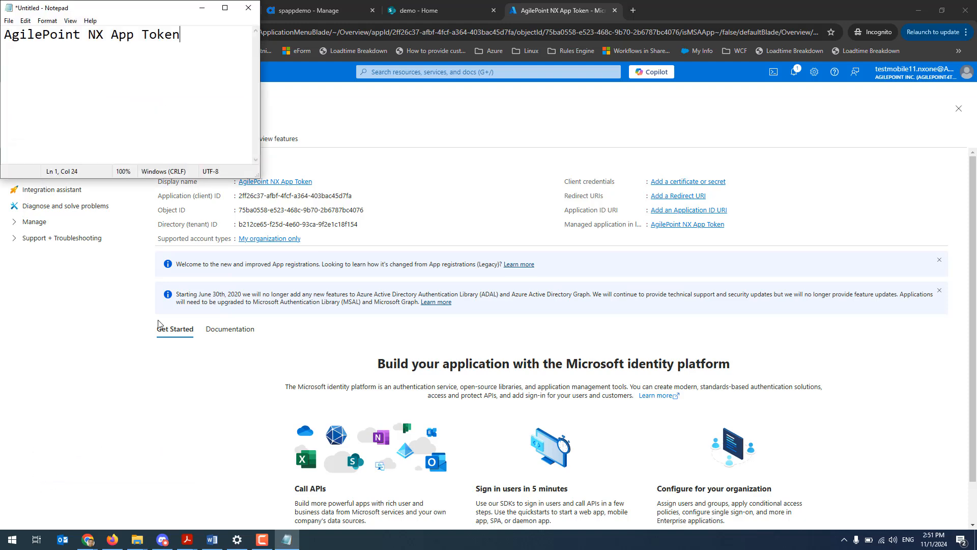
Copy the Application (client) ID from the app registration's overview and paste it into the Notepad note below the application name
{"action": "left_click", "coordinate": [313, 290]}
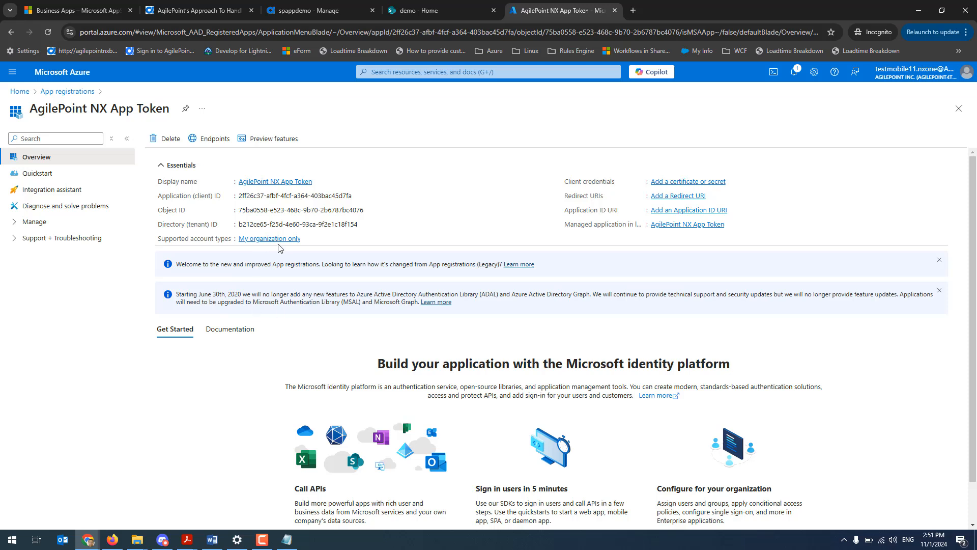
{"action": "left_click", "coordinate": [358, 197]}
{"action": "key", "text": "alt+Tab"}
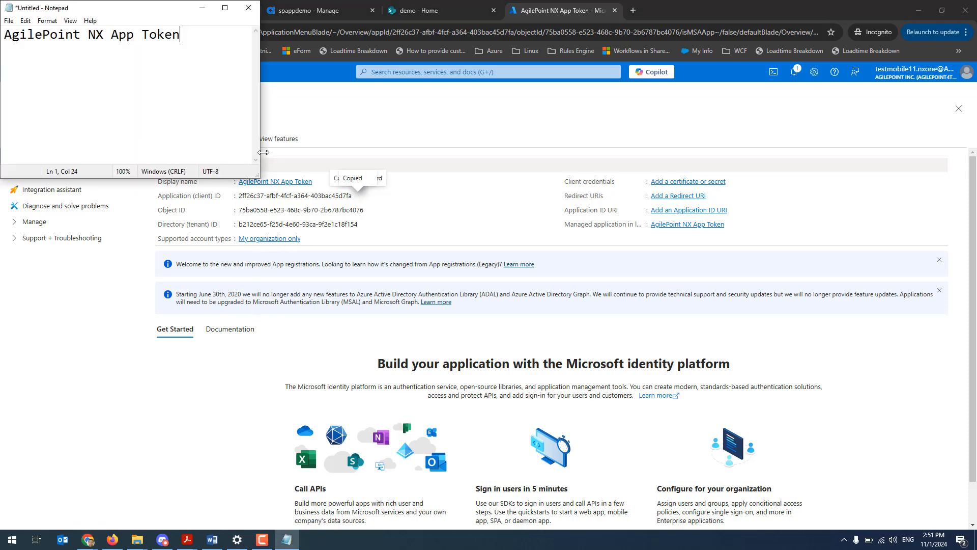
{"action": "key", "text": "Return"}
{"action": "key", "text": "Return"}
{"action": "key", "text": "ctrl+v"}
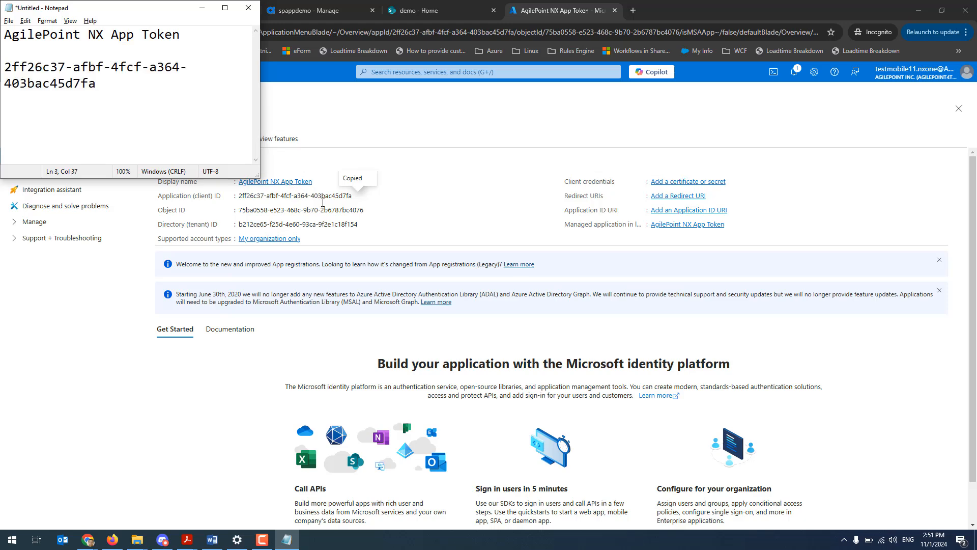
Copy the Directory (tenant) ID from the app registration's overview and paste it into the Notepad note below the client ID
{"action": "left_click", "coordinate": [272, 161]}
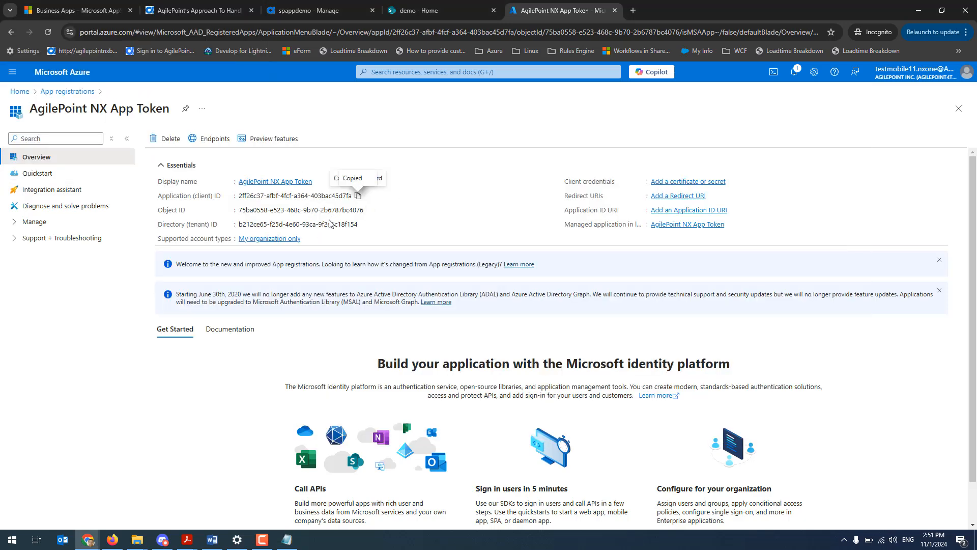
{"action": "left_click", "coordinate": [364, 226]}
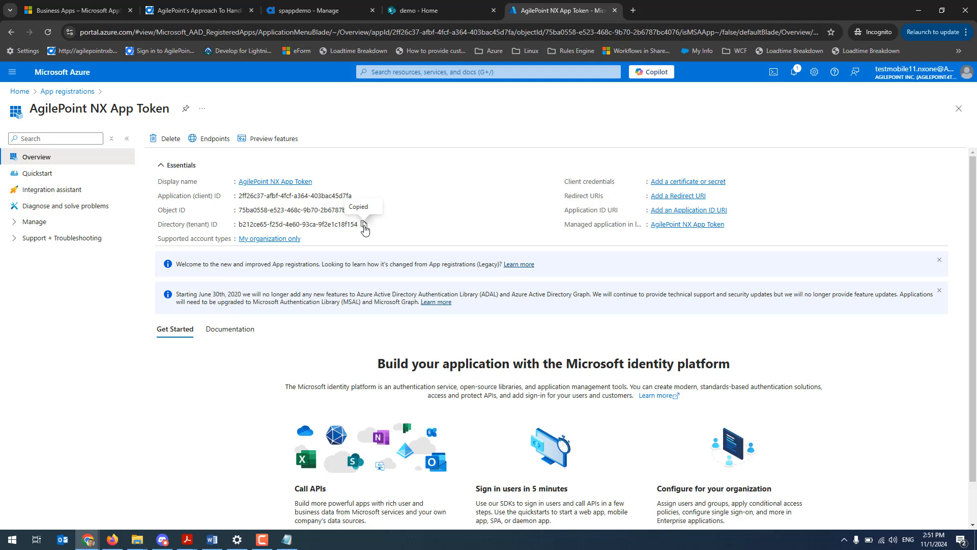
{"action": "key", "text": "alt+Tab"}
{"action": "key", "text": "Return"}
{"action": "key", "text": "Return"}
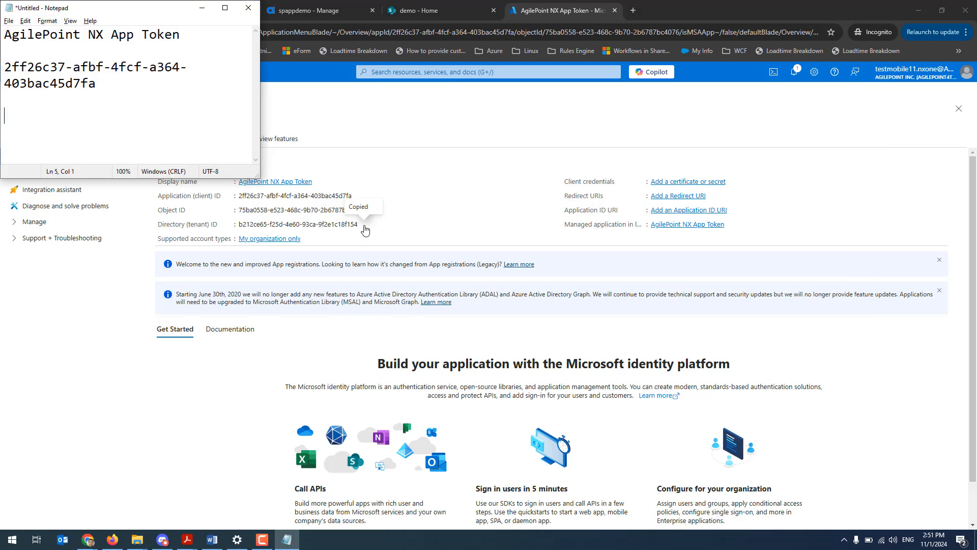
{"action": "key", "text": "ctrl+v"}
{"action": "key", "text": "alt+Tab"}
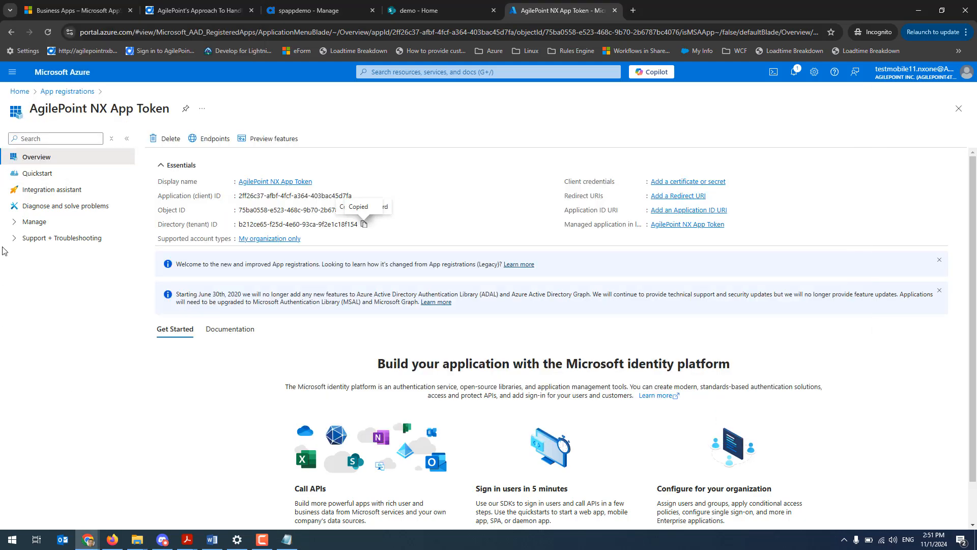
Upload the certificate file "AgilePoint NX Token.cer" to the app registration's certificates and add it
{"action": "left_click", "coordinate": [34, 221]}
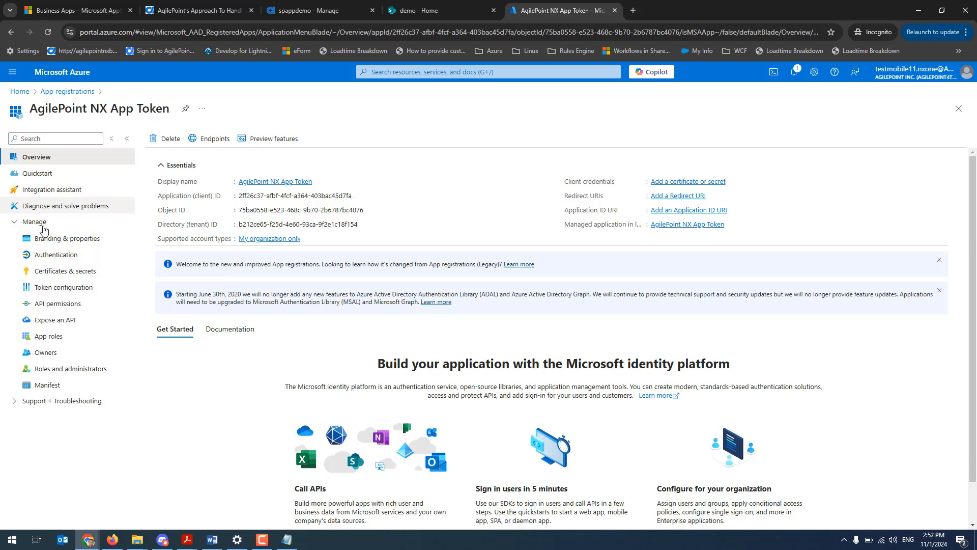
{"action": "left_click", "coordinate": [60, 276]}
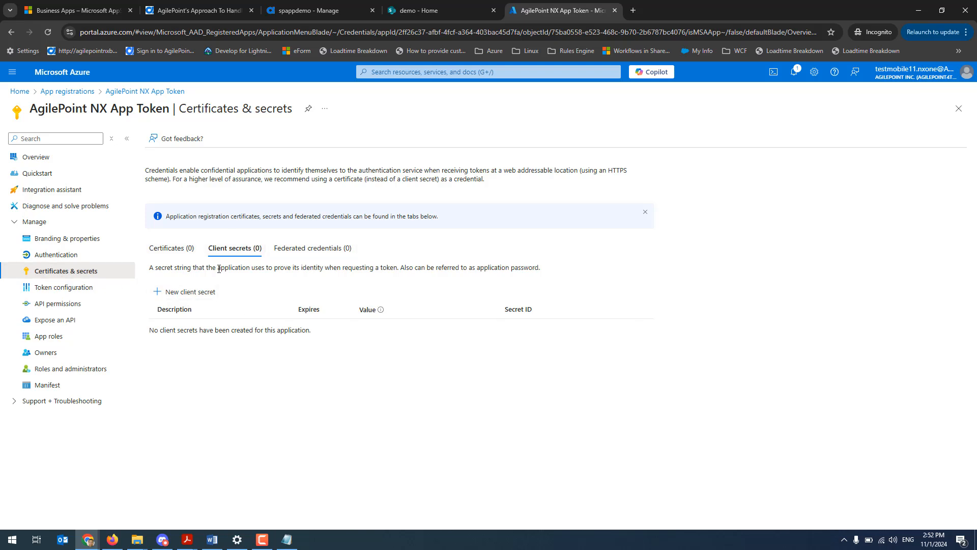
{"action": "left_click", "coordinate": [175, 249]}
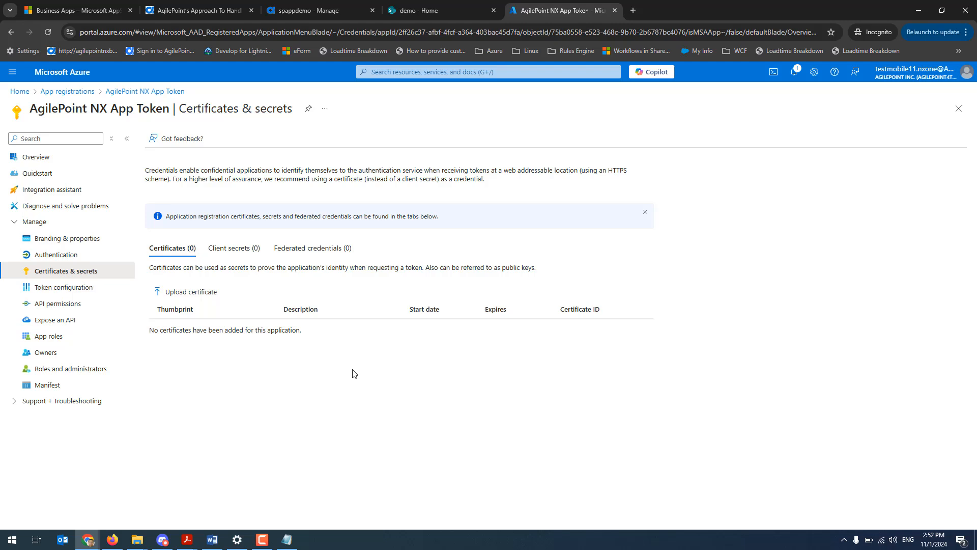
{"action": "left_click", "coordinate": [188, 295]}
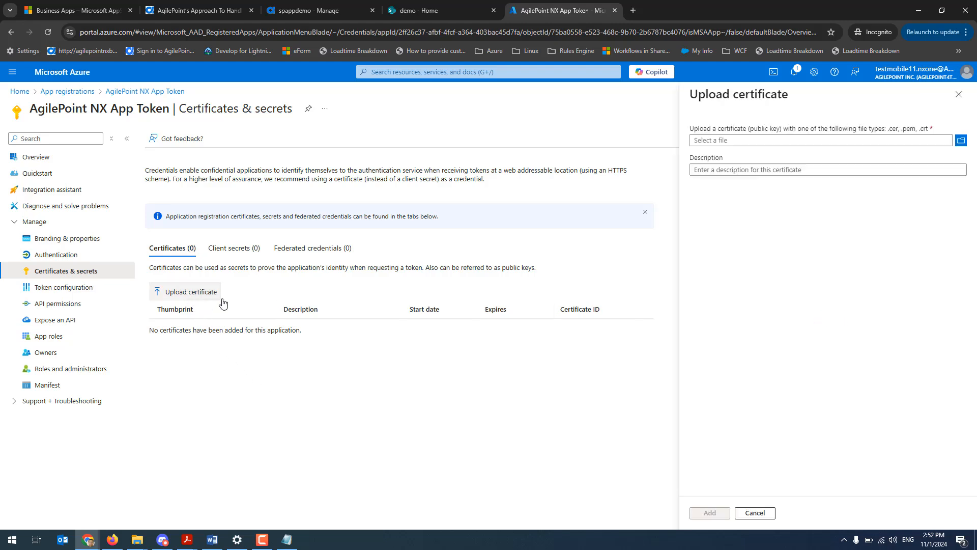
{"action": "left_click", "coordinate": [961, 141]}
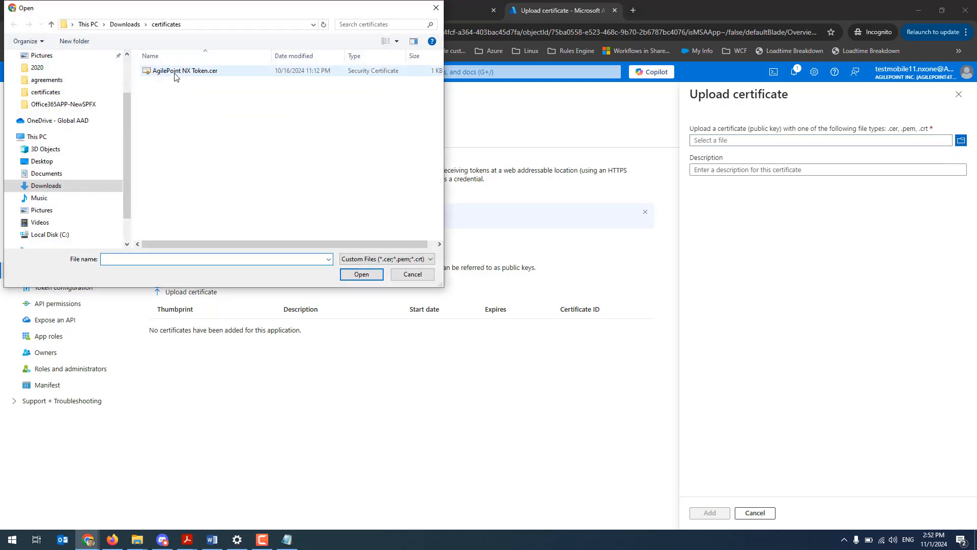
{"action": "double_click", "coordinate": [174, 71]}
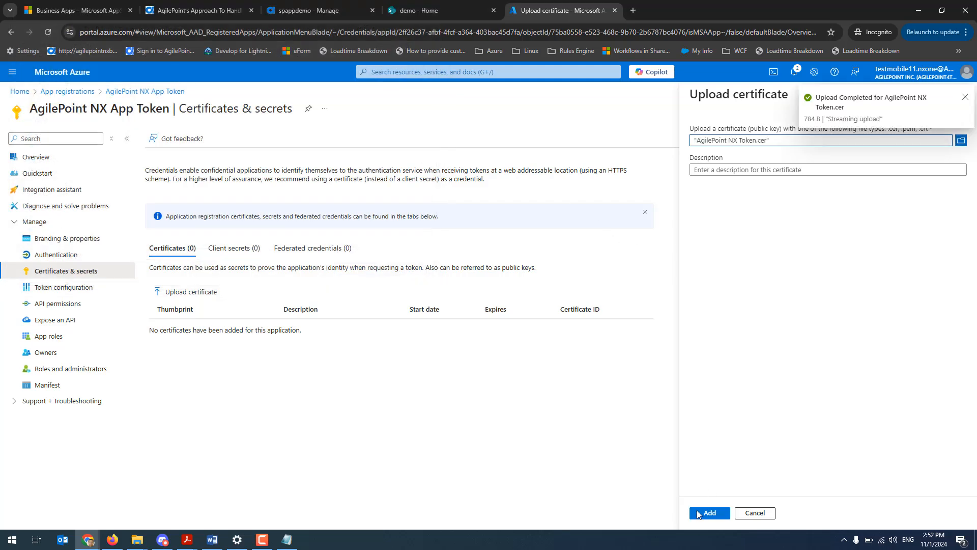
{"action": "left_click", "coordinate": [710, 515]}
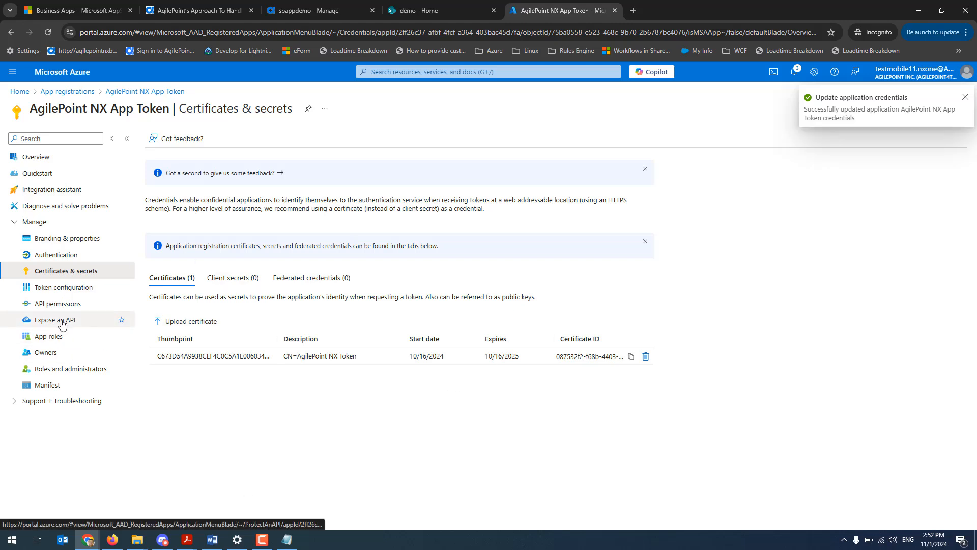
Add the SharePoint application permission Sites.FullControl.All to the app registration and grant admin consent for AgilePoint Inc
{"action": "left_click", "coordinate": [57, 305]}
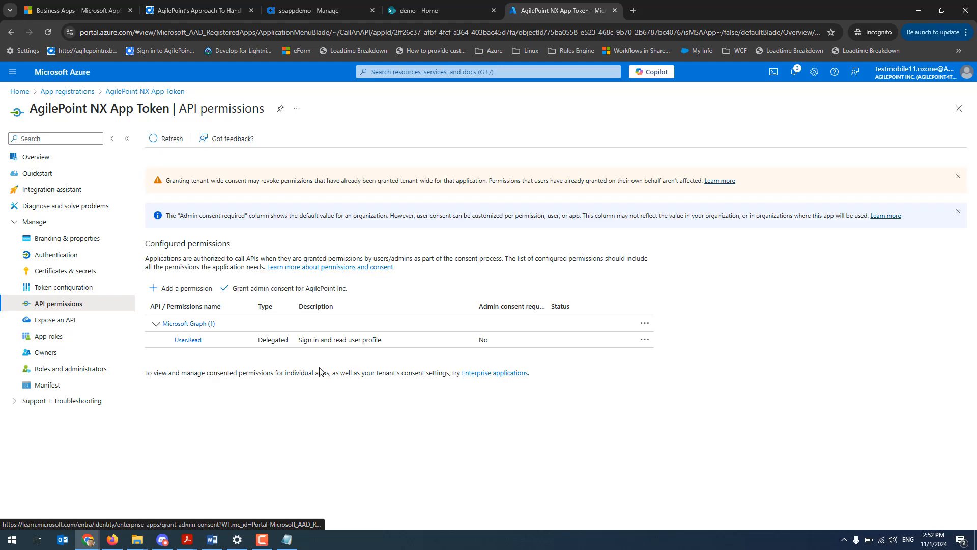
{"action": "left_click", "coordinate": [182, 295]}
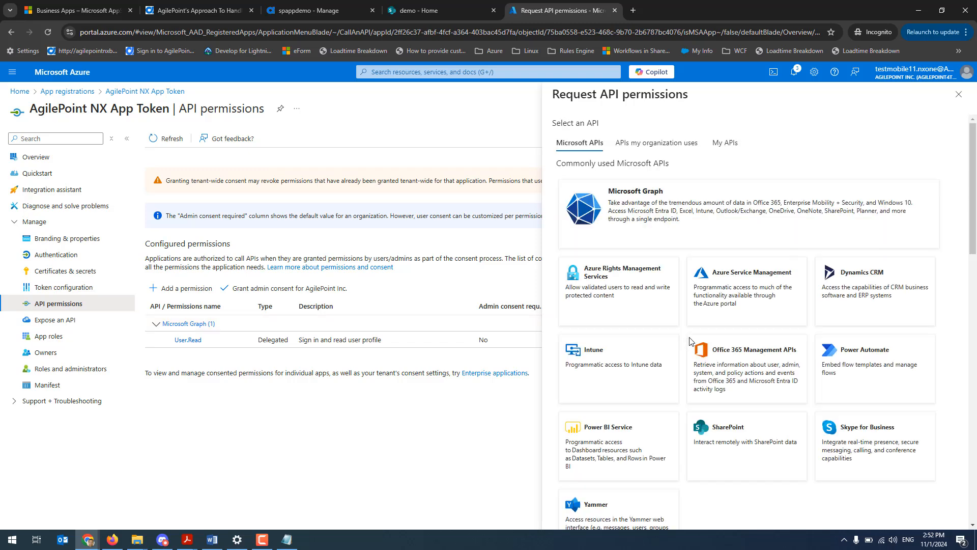
{"action": "left_click", "coordinate": [702, 427]}
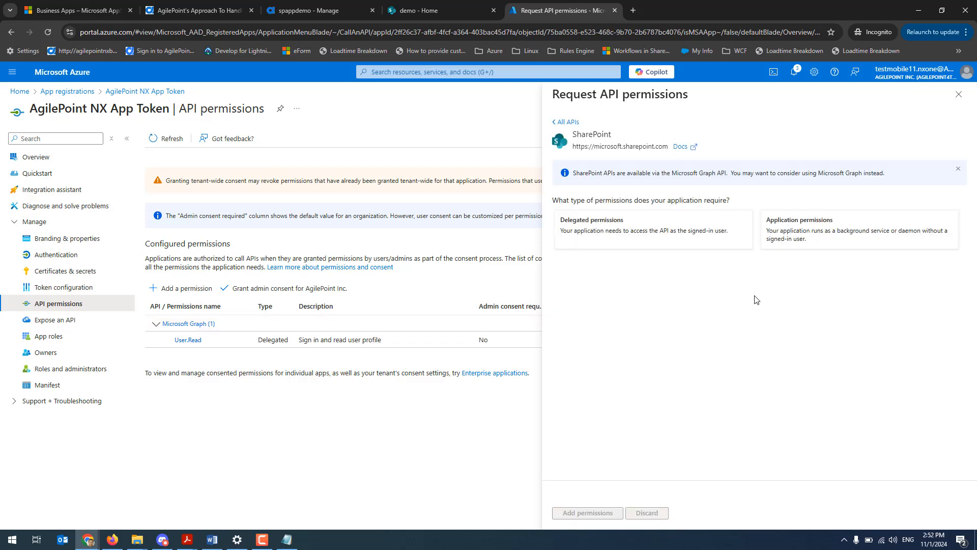
{"action": "left_click", "coordinate": [798, 241]}
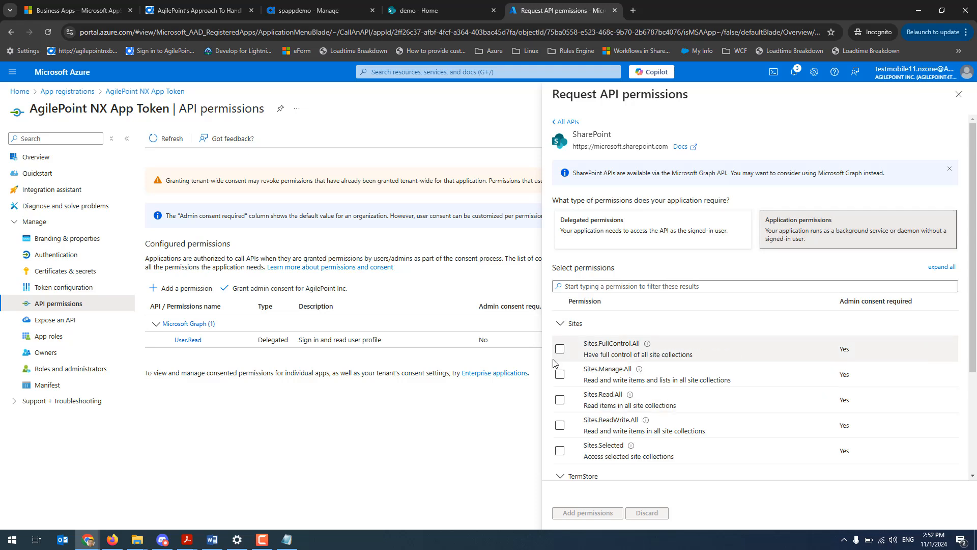
{"action": "left_click", "coordinate": [560, 348]}
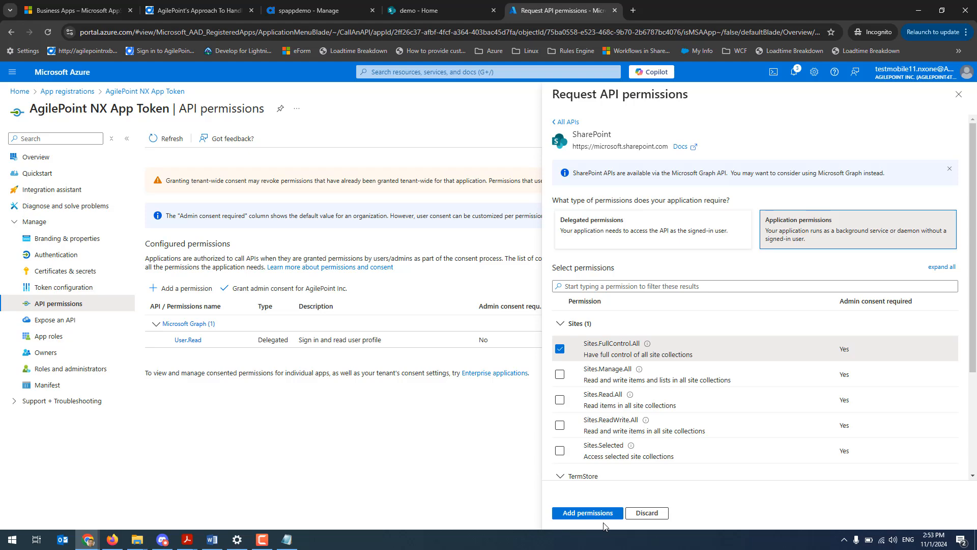
{"action": "left_click", "coordinate": [588, 513]}
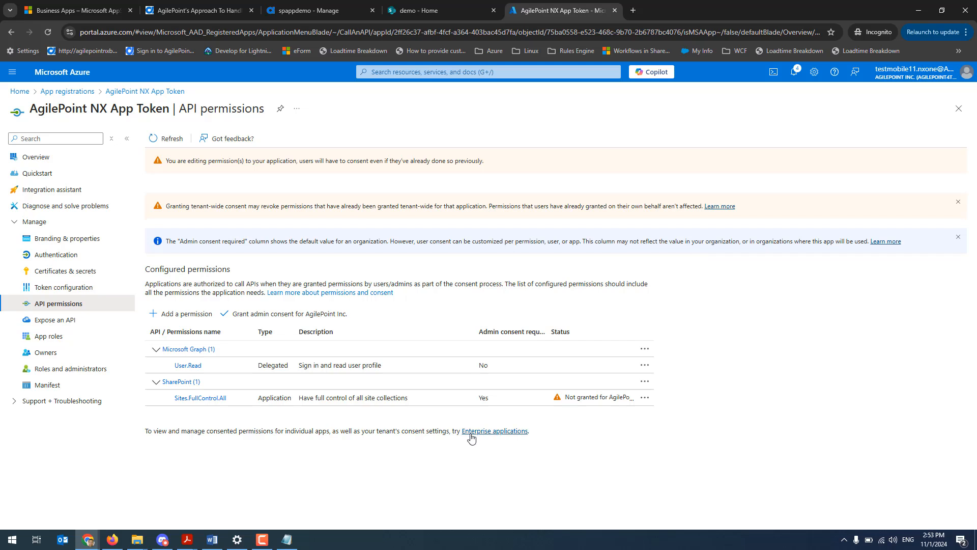
{"action": "left_click", "coordinate": [291, 318]}
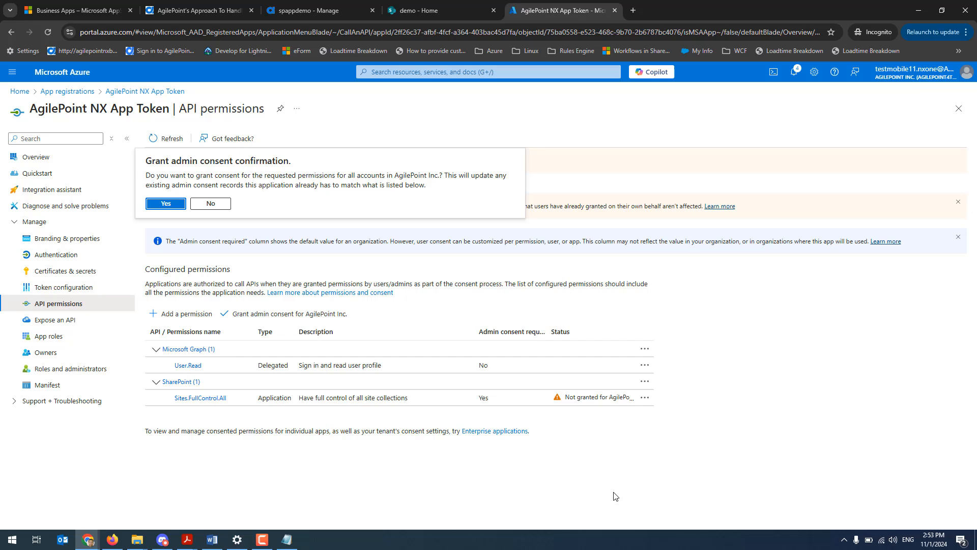
{"action": "left_click", "coordinate": [165, 204]}
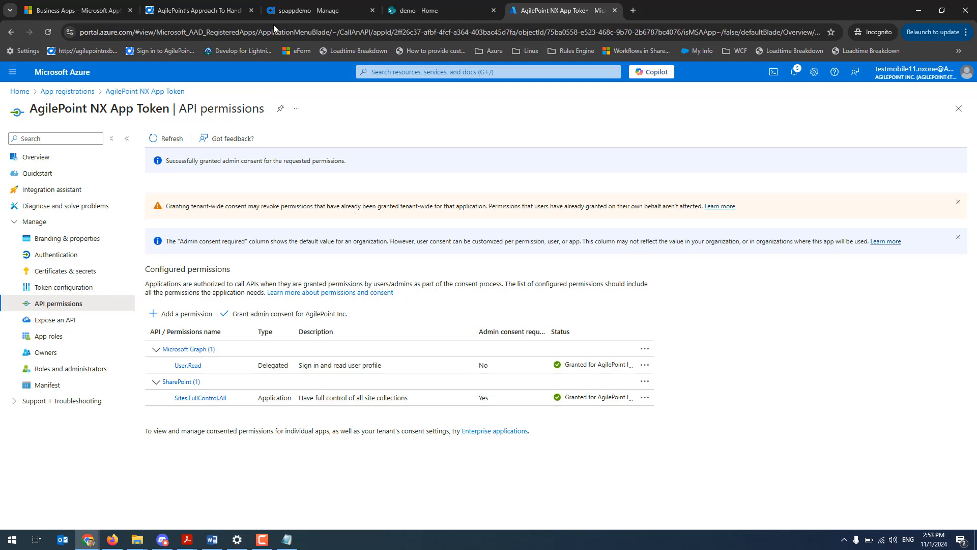
Return to the AgilePoint access token form and set the Token Name to "AgilePoint NX App Token", copied from the Notepad note
{"action": "left_click", "coordinate": [303, 11]}
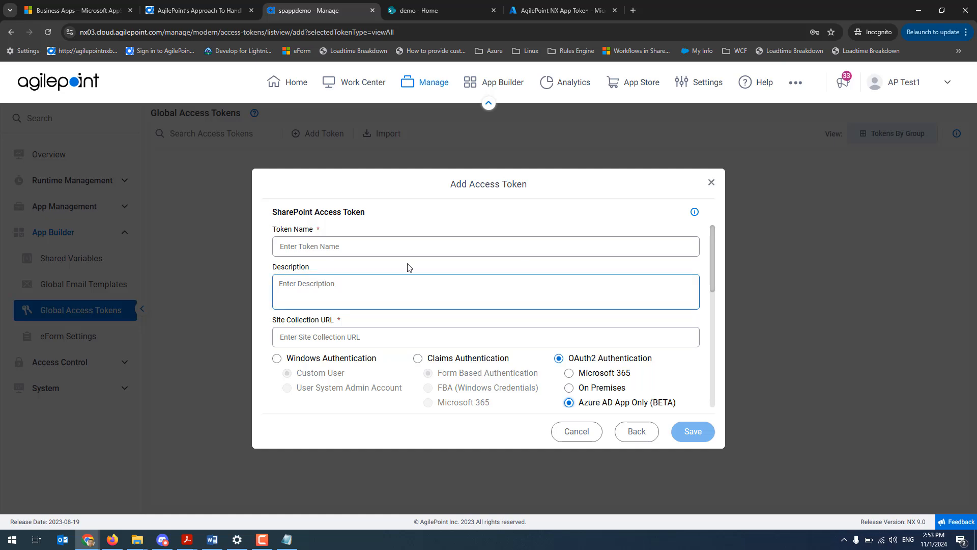
{"action": "left_click", "coordinate": [288, 540]}
{"action": "left_click_drag", "start_coordinate": [181, 34], "coordinate": [1, 40]}
{"action": "key", "text": "ctrl+c"}
{"action": "left_click", "coordinate": [371, 246]}
{"action": "key", "text": "ctrl+v"}
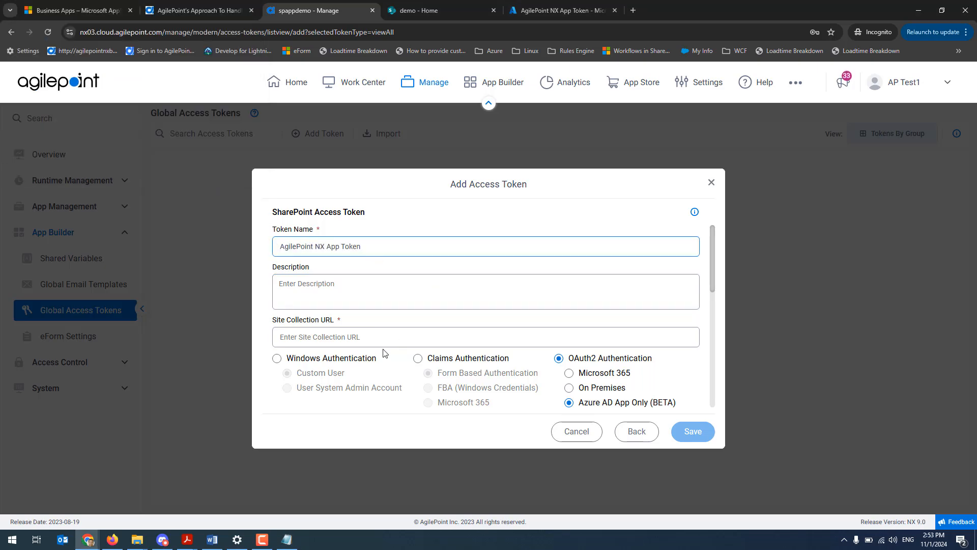
Copy the demo SharePoint site's base address from its open page and paste it as the token's Site Collection URL
{"action": "left_click", "coordinate": [412, 9]}
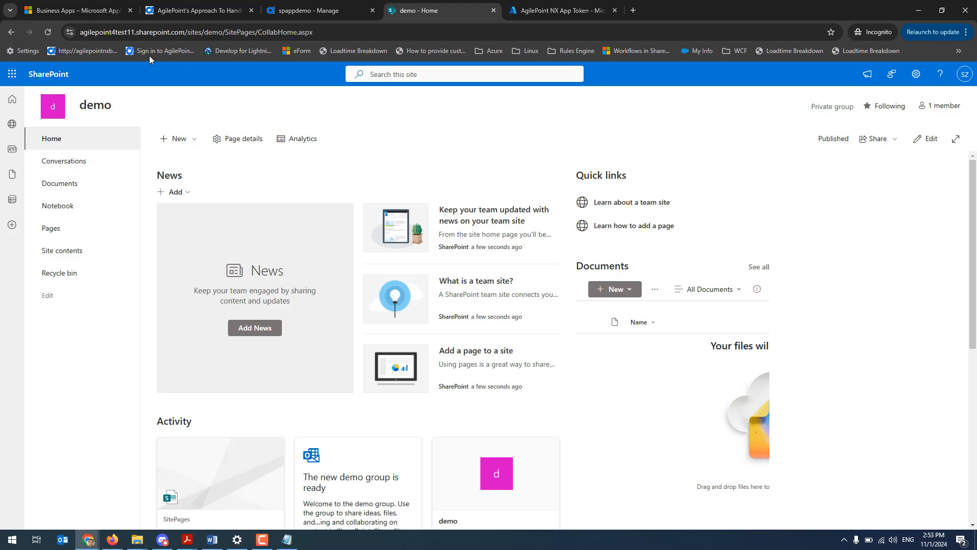
{"action": "left_click_drag", "start_coordinate": [223, 32], "coordinate": [57, 36]}
{"action": "left_click", "coordinate": [283, 14]}
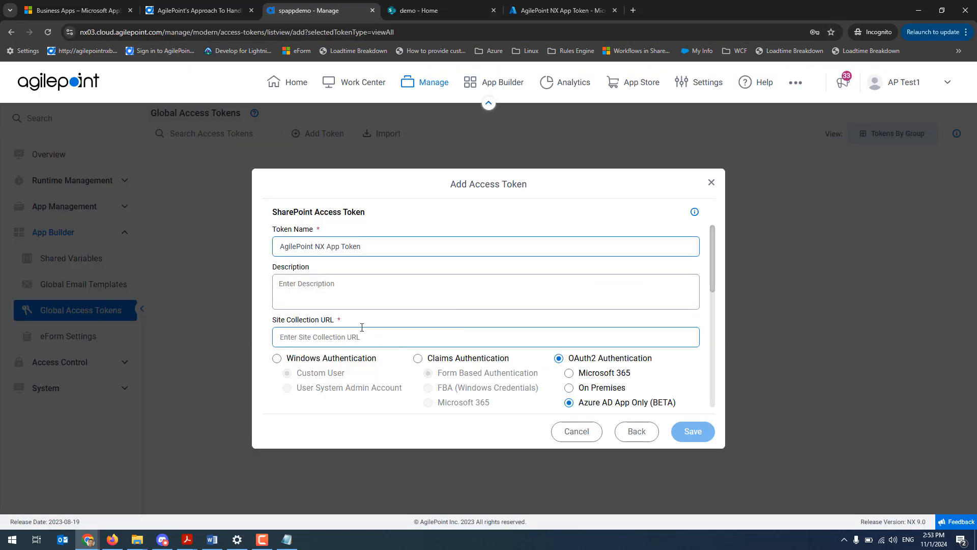
{"action": "left_click", "coordinate": [457, 334]}
{"action": "key", "text": "ctrl+v"}
Upload the certificate file "AgilePoint NX Token.pfx" to the SharePoint access token
{"action": "scroll", "coordinate": [486, 363], "scroll_direction": "down", "scroll_amount": 4}
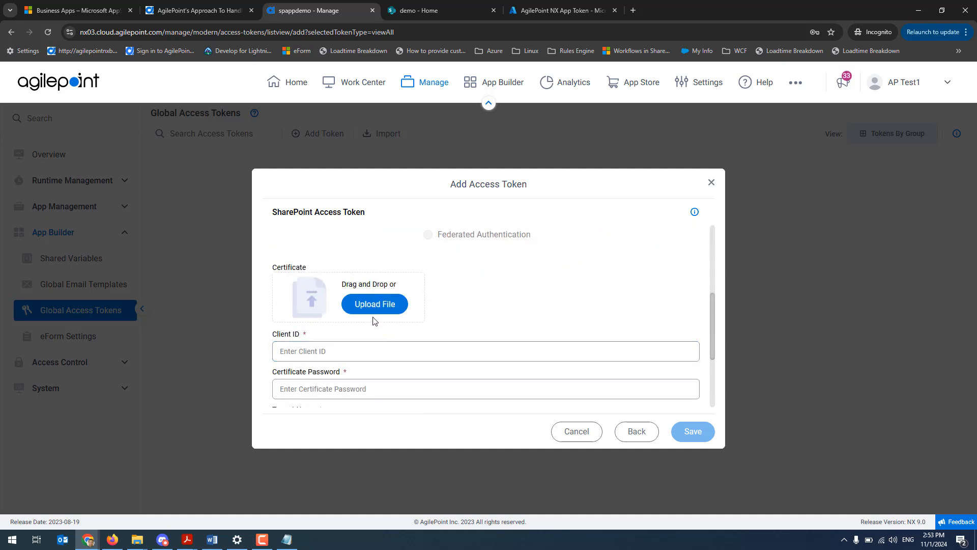
{"action": "left_click", "coordinate": [376, 304]}
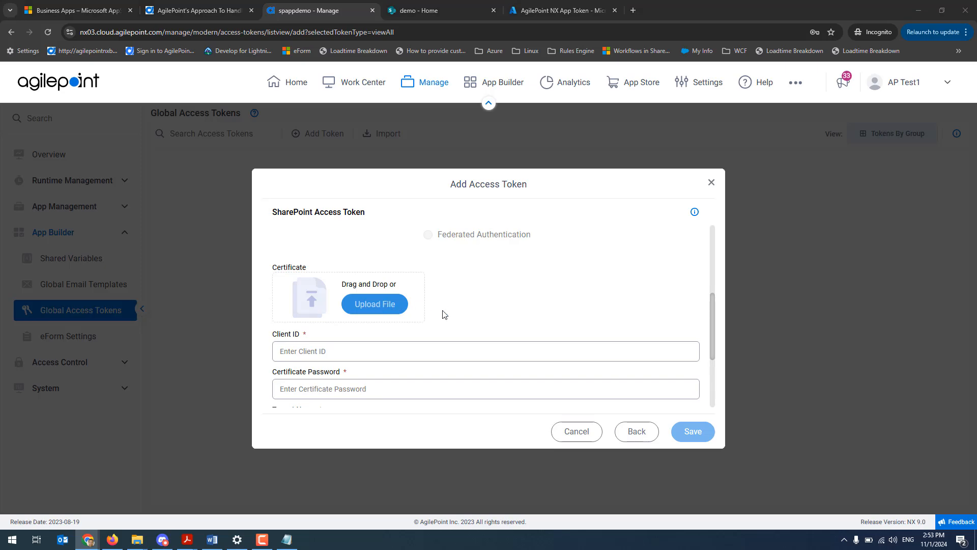
{"action": "double_click", "coordinate": [196, 73]}
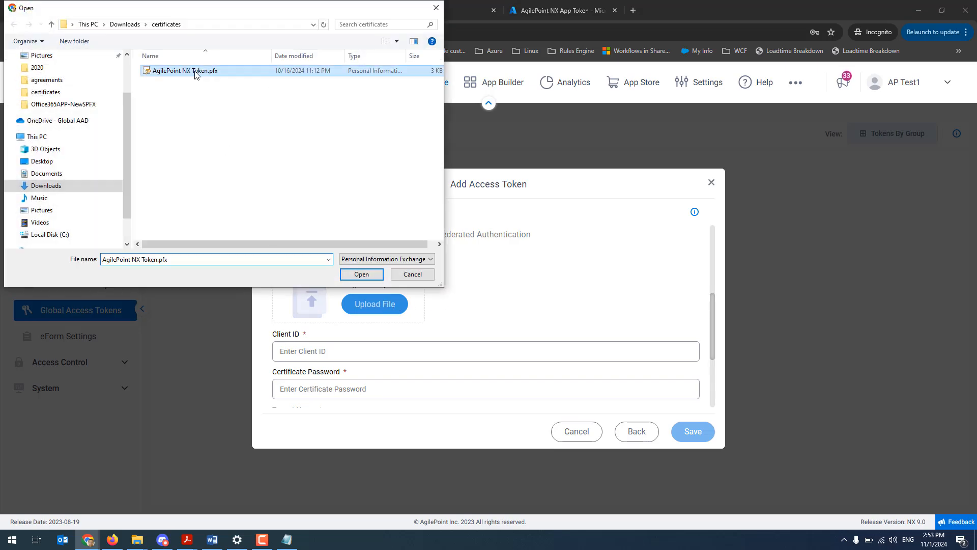
Fill in the token's Client ID with the application (client) ID copied from the Notepad note
{"action": "scroll", "coordinate": [541, 318], "scroll_direction": "down", "scroll_amount": 3}
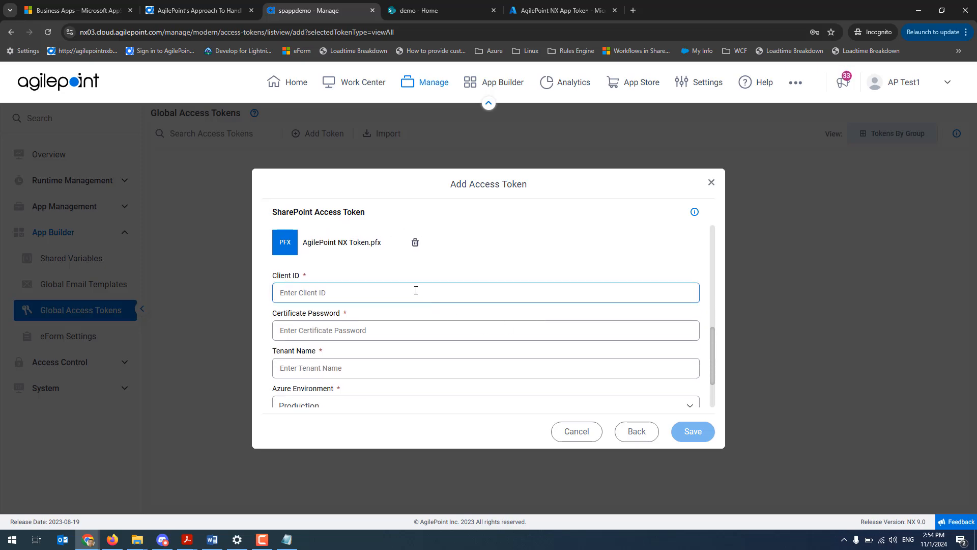
{"action": "key", "text": "alt+Tab"}
{"action": "left_click_drag", "start_coordinate": [97, 84], "coordinate": [4, 68]}
{"action": "key", "text": "ctrl+c"}
{"action": "key", "text": "alt+Tab"}
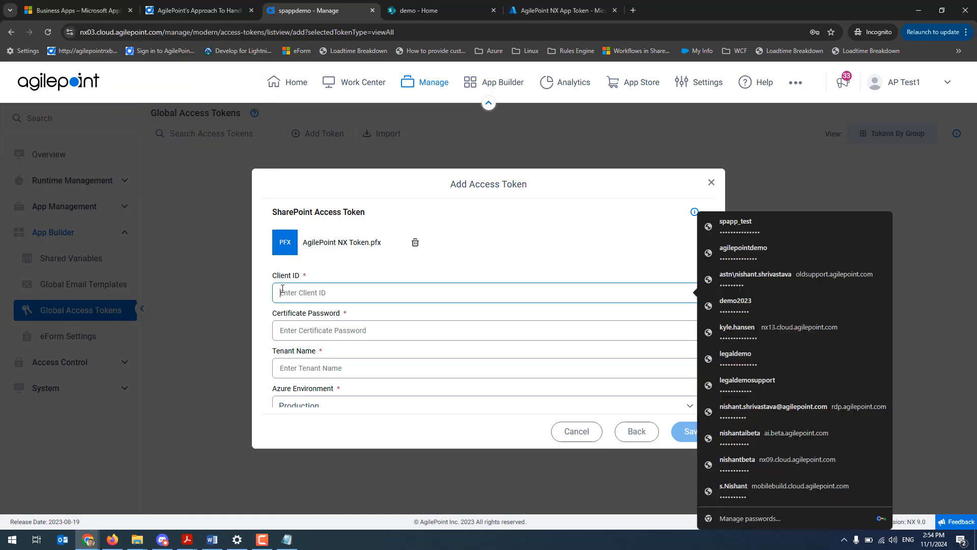
{"action": "key", "text": "ctrl+v"}
Fill in the token's Tenant Name with the directory (tenant) ID copied from the Notepad note
{"action": "key", "text": "alt+Tab"}
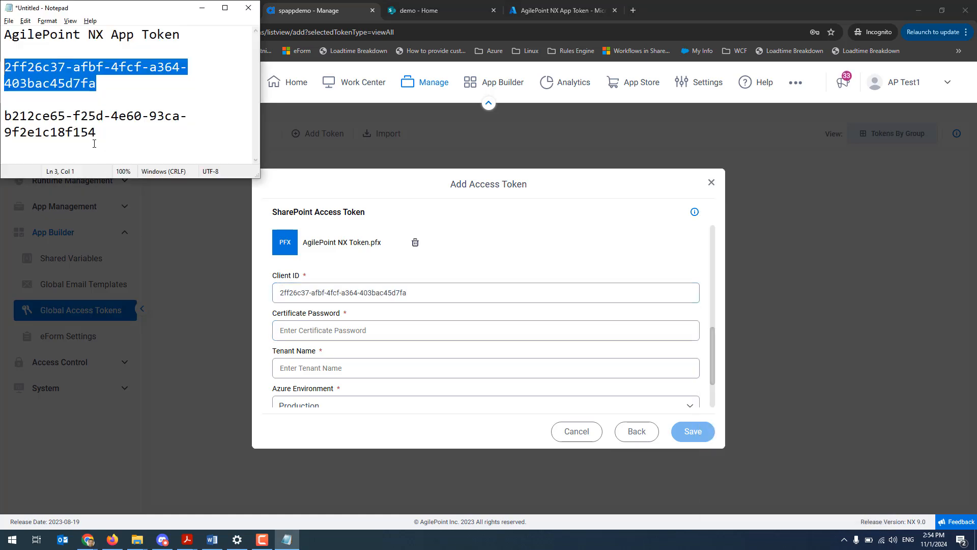
{"action": "left_click_drag", "start_coordinate": [99, 136], "coordinate": [2, 114]}
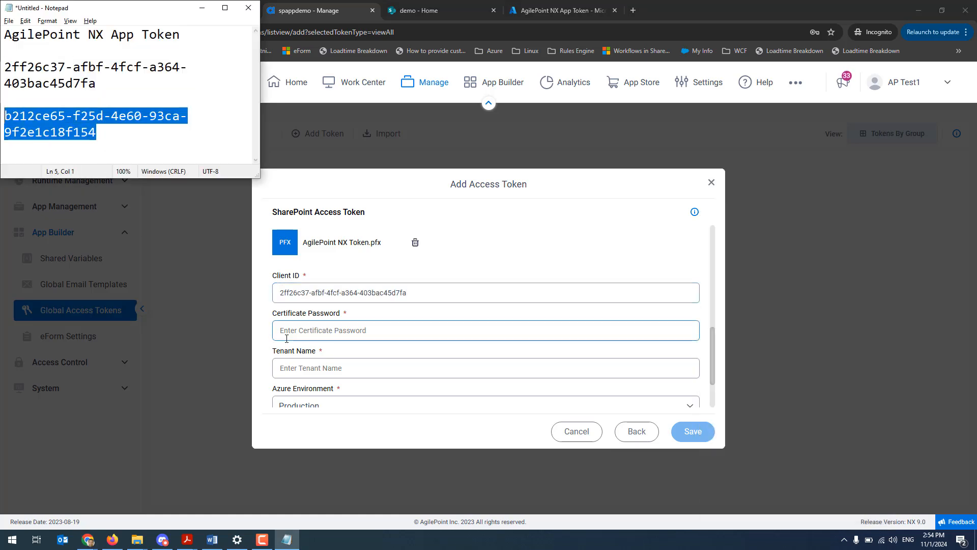
{"action": "left_click", "coordinate": [310, 367]}
{"action": "key", "text": "ctrl+v"}
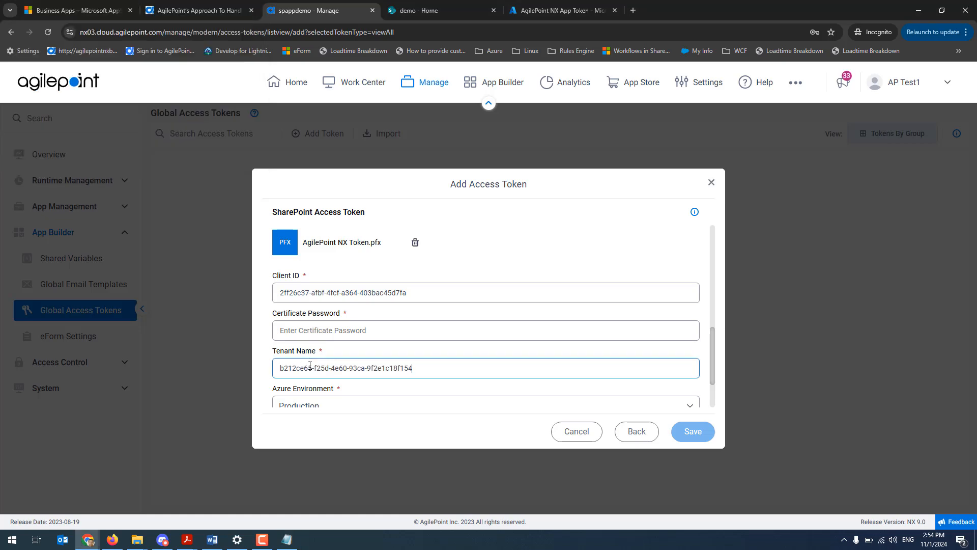
Enter the certificate password for the SharePoint access token and test the connection with the Production Azure environment
{"action": "left_click", "coordinate": [306, 331]}
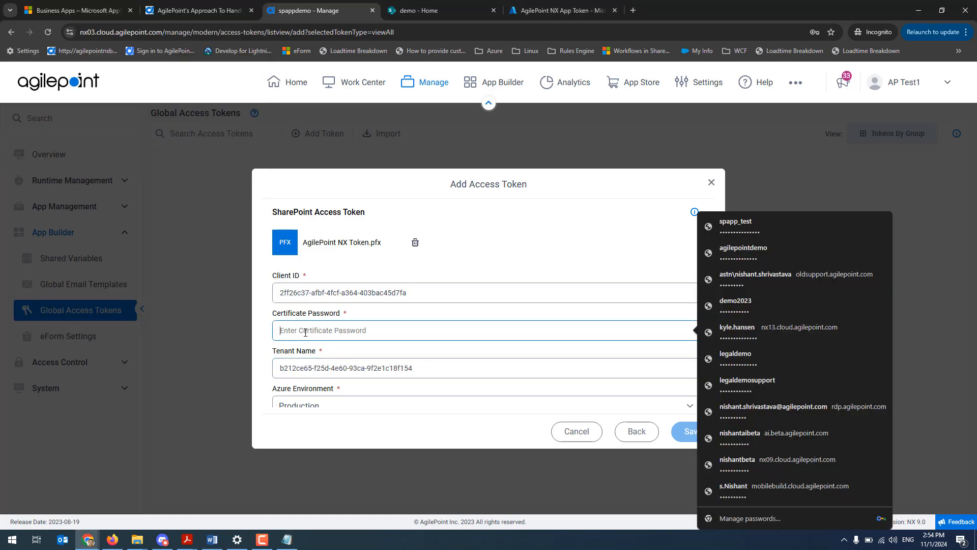
{"action": "type", "text": "123456"}
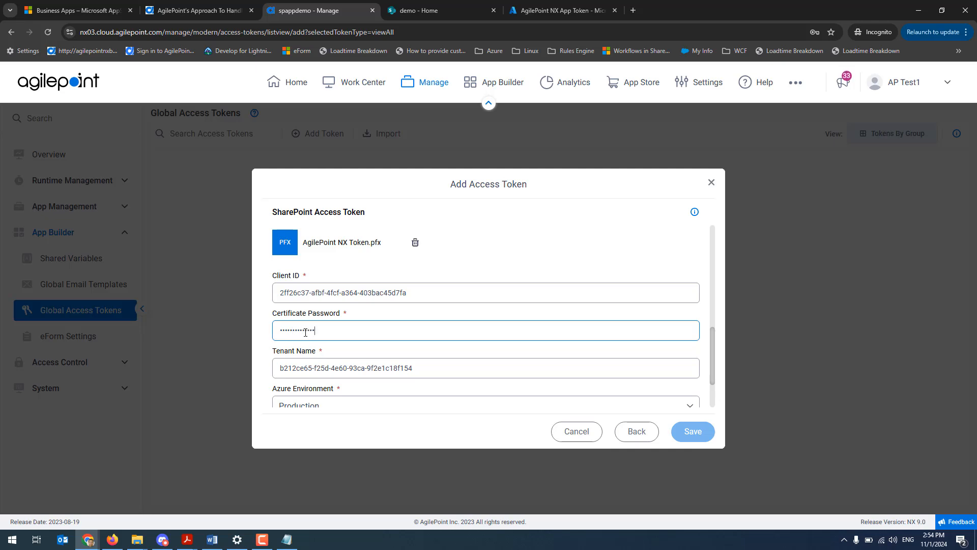
{"action": "scroll", "coordinate": [478, 355], "scroll_direction": "down", "scroll_amount": 2}
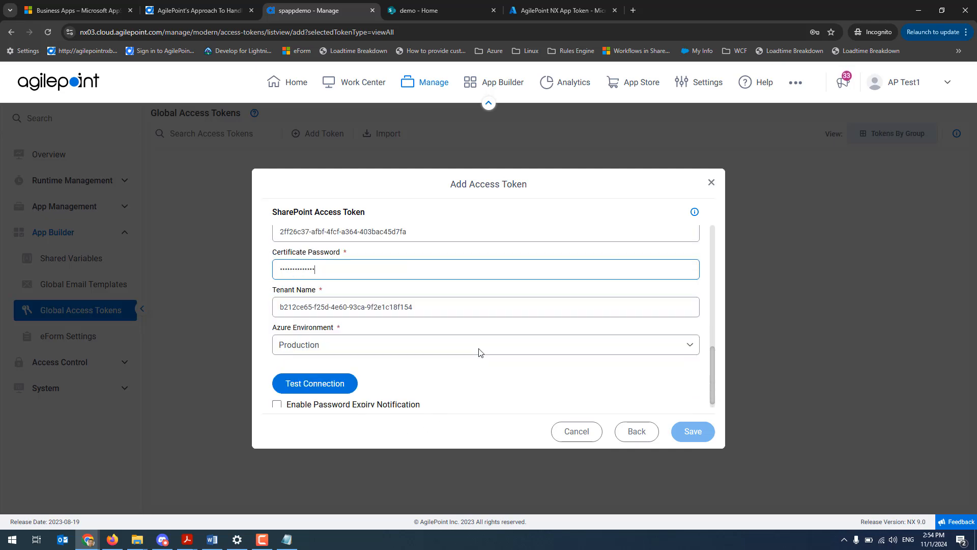
{"action": "left_click", "coordinate": [327, 376]}
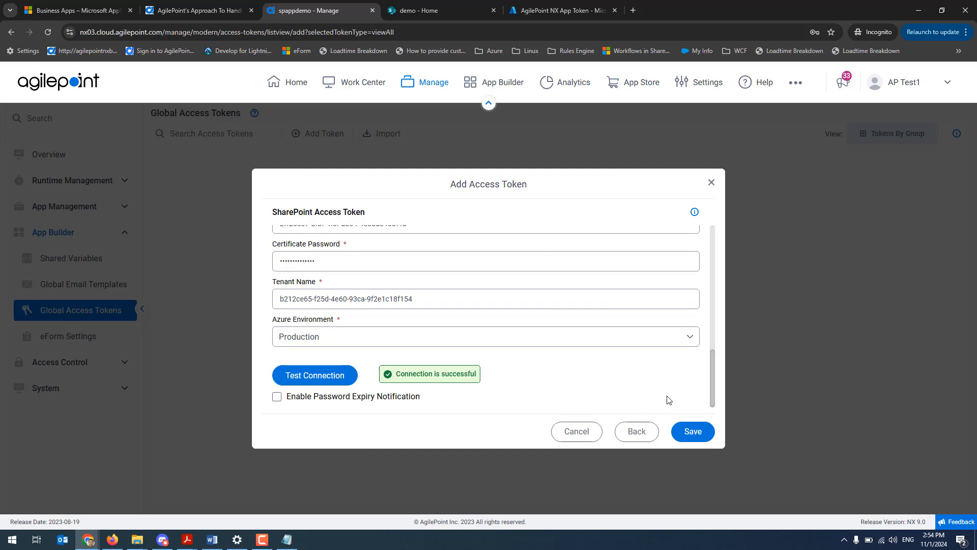
Review the SharePoint access token's site URL and OAuth2 authentication settings, and save the token
{"action": "scroll", "coordinate": [668, 400], "scroll_direction": "up", "scroll_amount": 10}
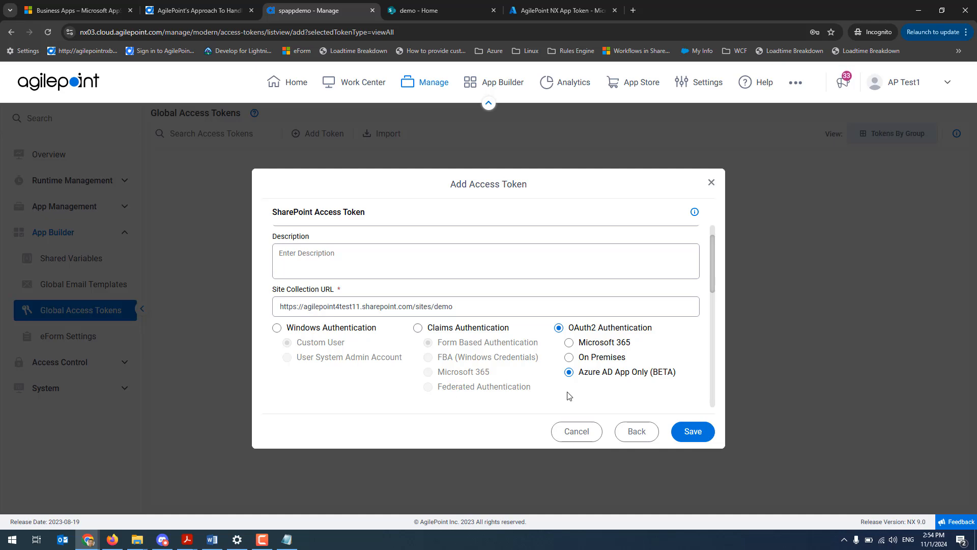
{"action": "scroll", "coordinate": [569, 396], "scroll_direction": "down", "scroll_amount": 6}
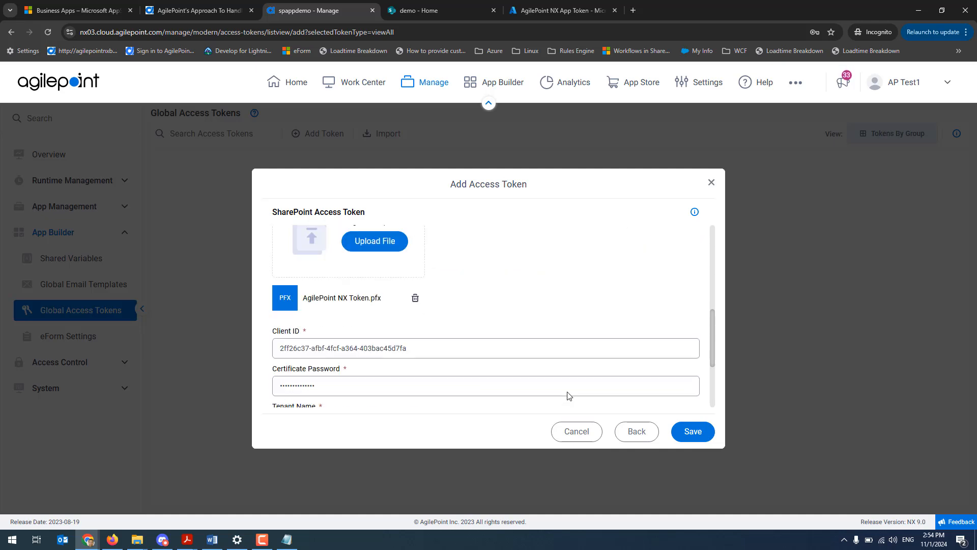
{"action": "left_click", "coordinate": [691, 438]}
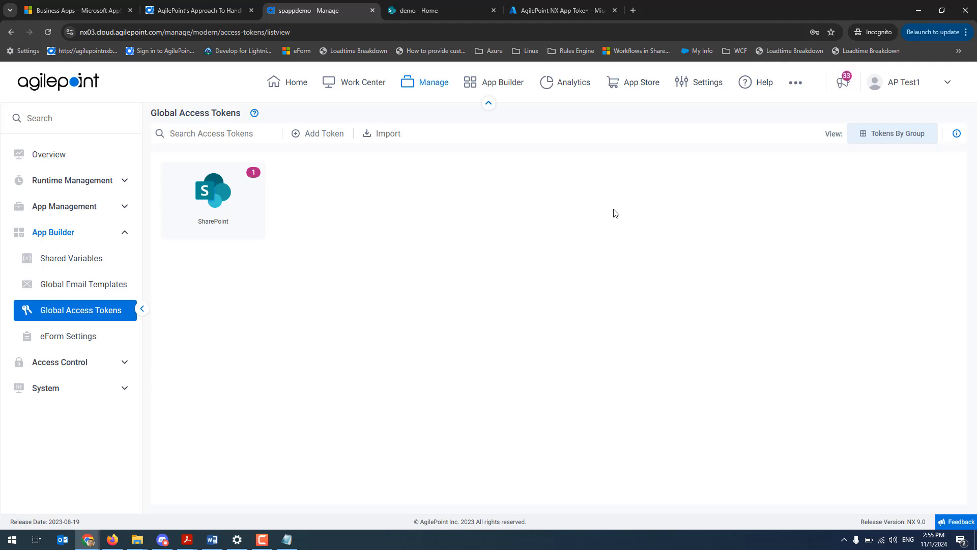
{"action": "left_click", "coordinate": [701, 84]}
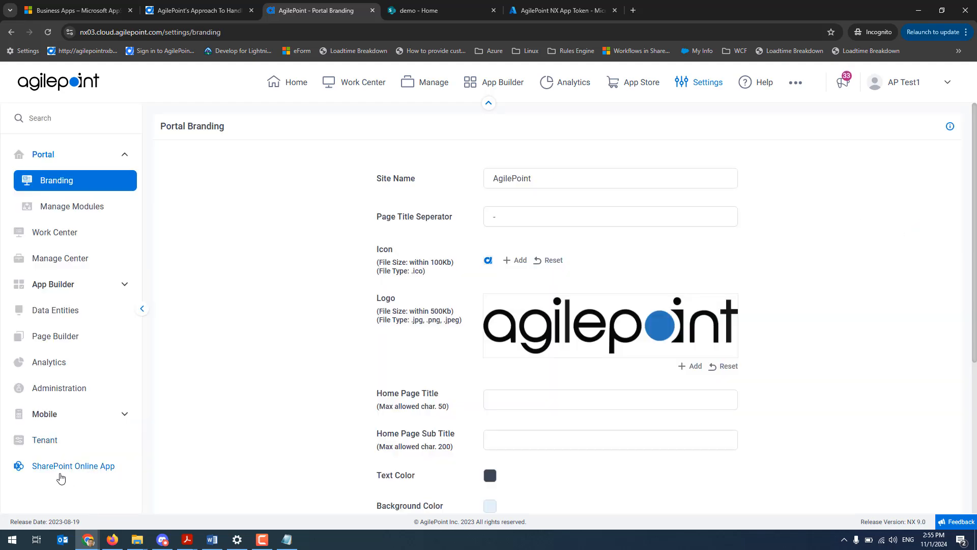
{"action": "left_click", "coordinate": [75, 478]}
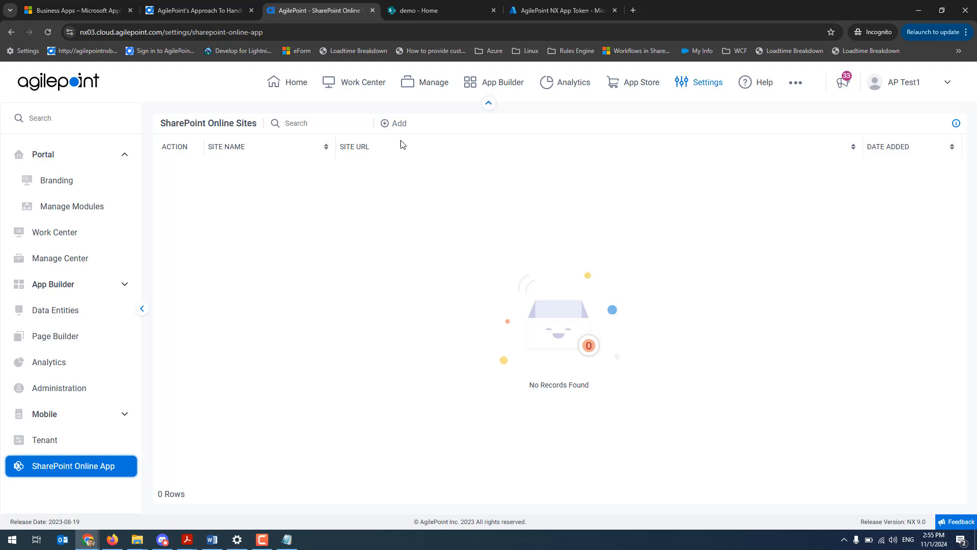
{"action": "left_click", "coordinate": [397, 123]}
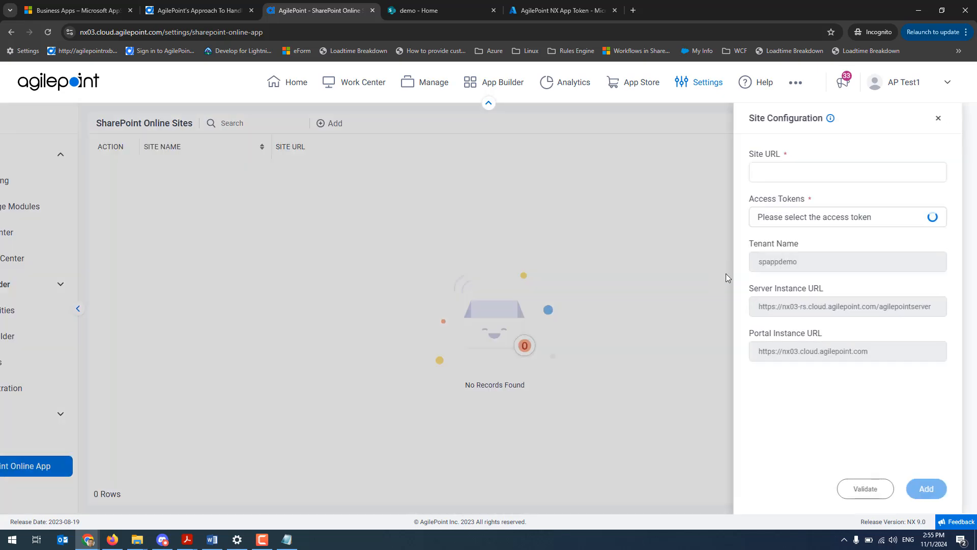
{"action": "left_click", "coordinate": [413, 4]}
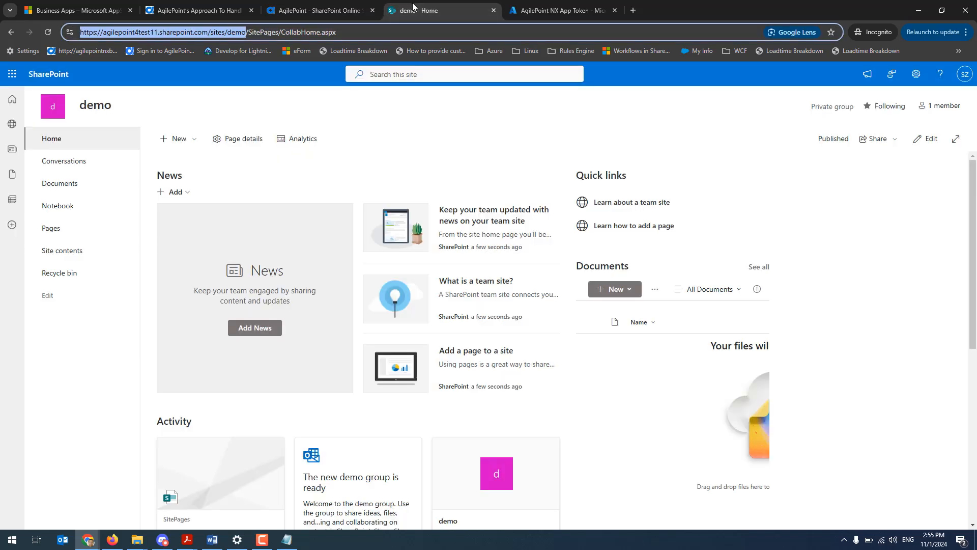
{"action": "left_click", "coordinate": [298, 4]}
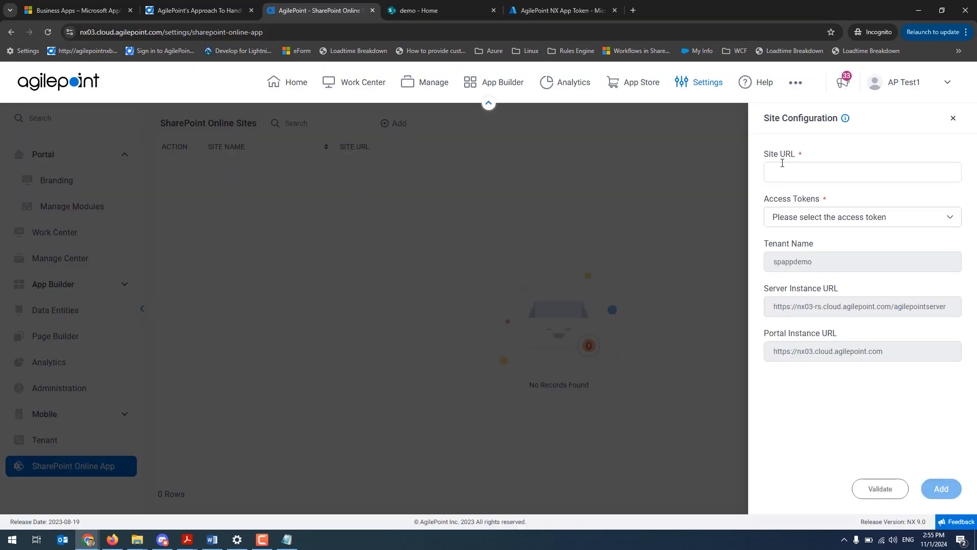
{"action": "left_click", "coordinate": [768, 171]}
{"action": "type", "text": "https://agilepoint4test11.sharepoint.com/sites/demo"}
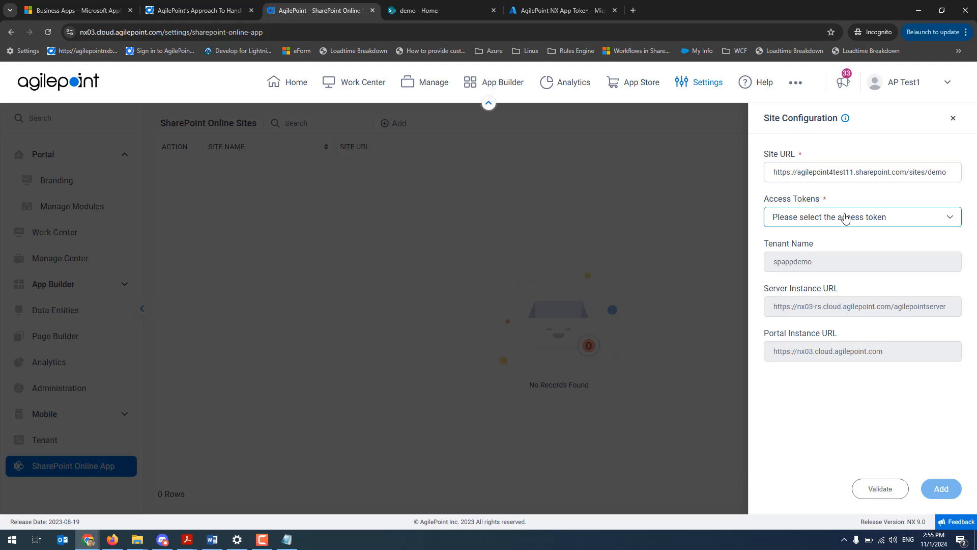
Assign the AgilePoint NX App Token to the site configuration, validate it, and add the demo site to the SharePoint Online sites
{"action": "left_click", "coordinate": [949, 220]}
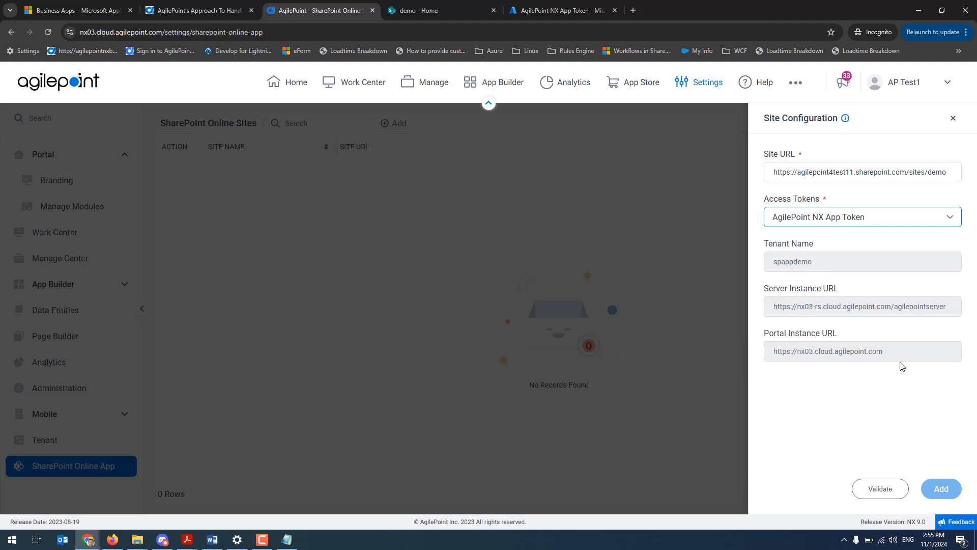
{"action": "left_click", "coordinate": [888, 494]}
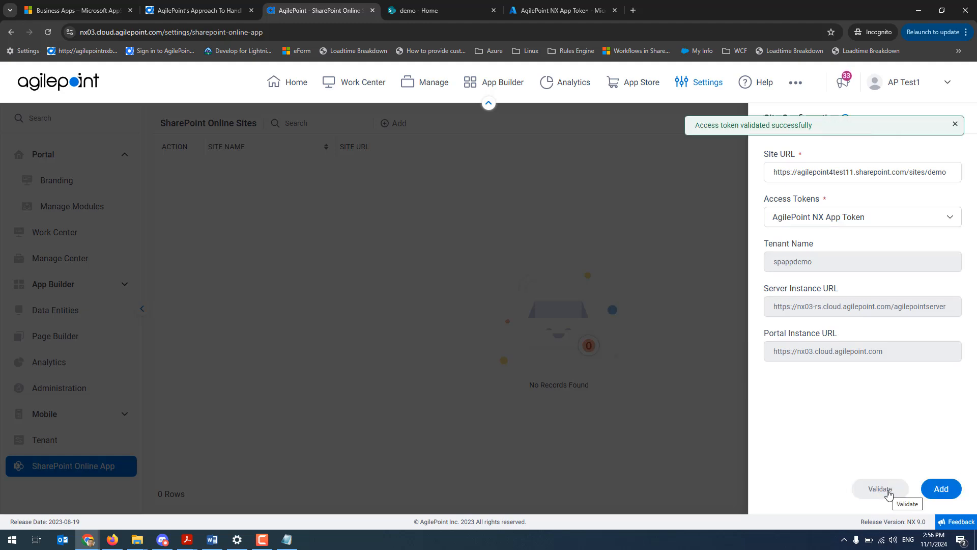
{"action": "left_click", "coordinate": [941, 489]}
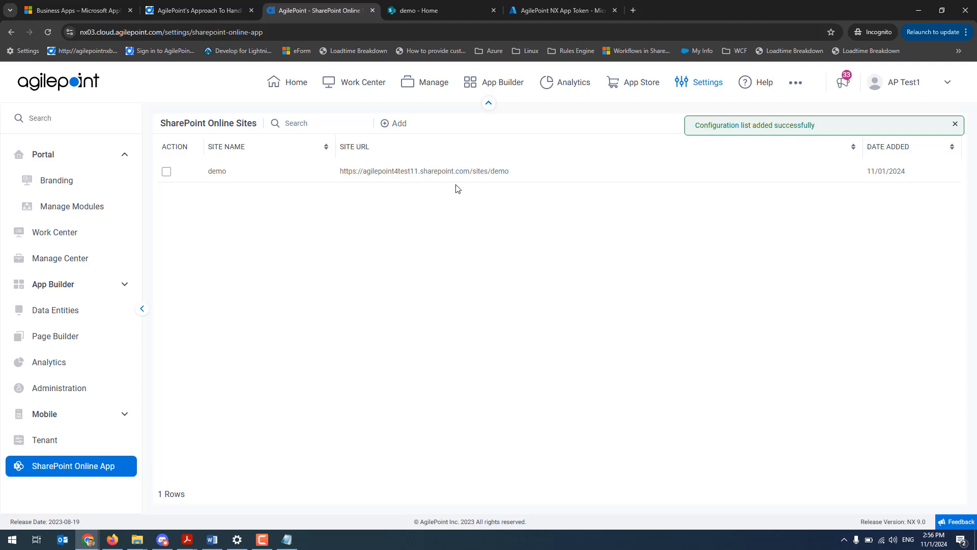
{"action": "left_click", "coordinate": [167, 172]}
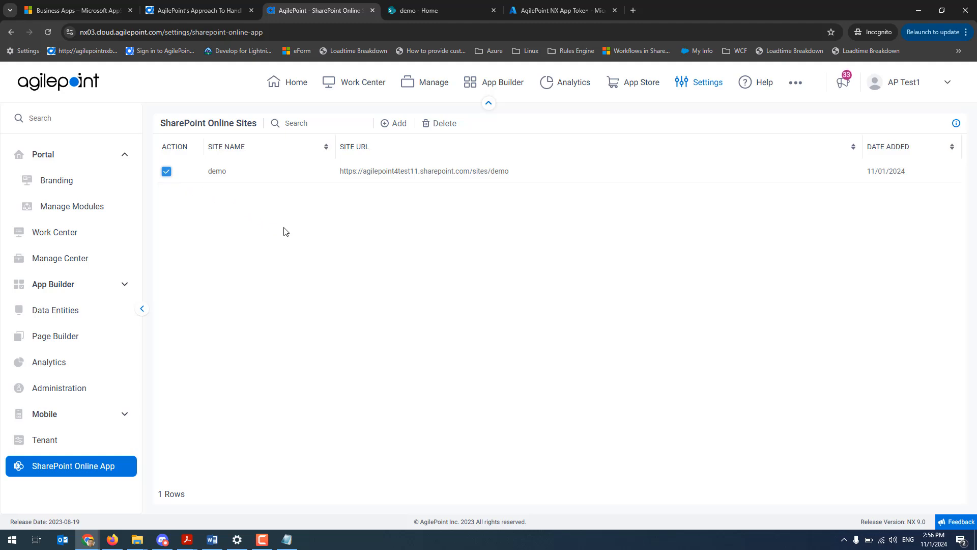
{"action": "left_click", "coordinate": [166, 172]}
Open the AgilePoint Configuration list from the demo SharePoint site's contents and examine its setting entries
{"action": "mouse_move", "coordinate": [427, 4]}
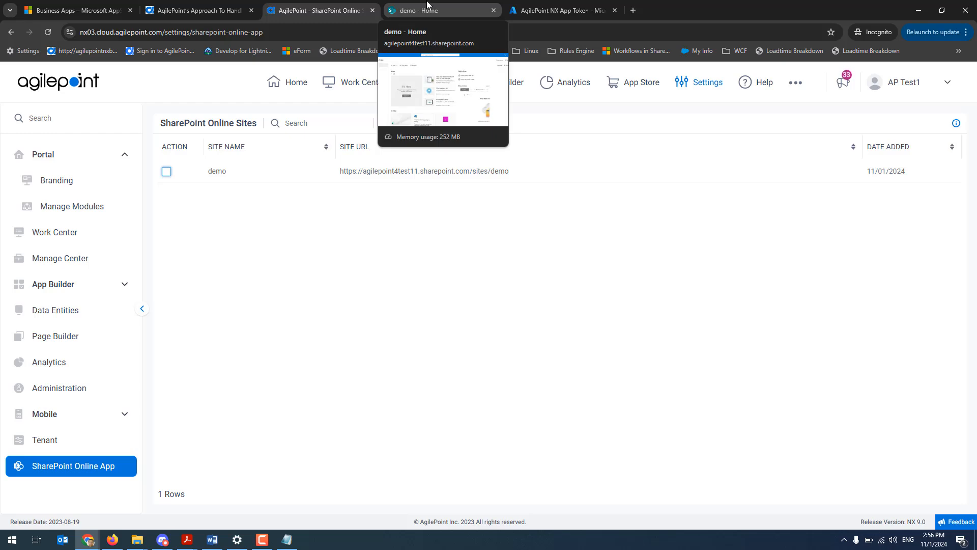
{"action": "left_click", "coordinate": [427, 4]}
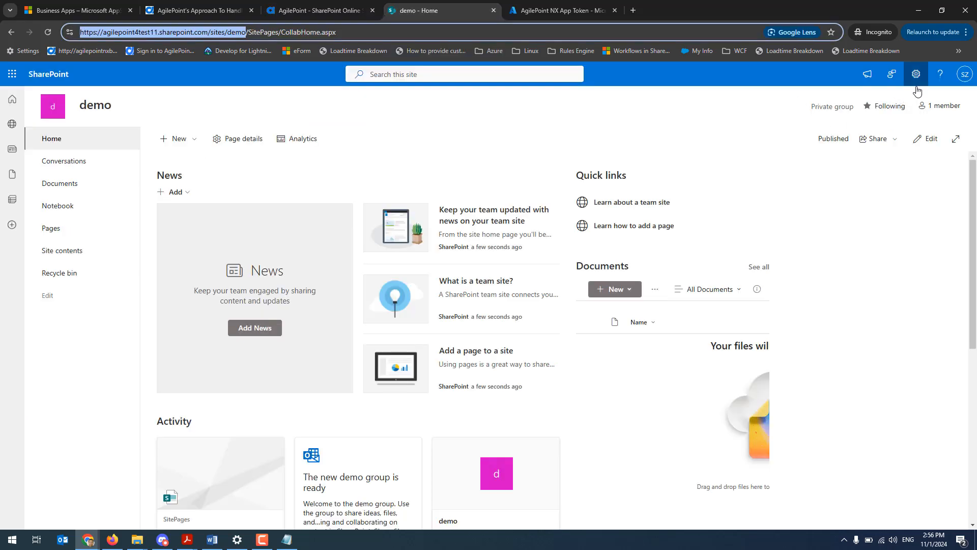
{"action": "left_click", "coordinate": [75, 249]}
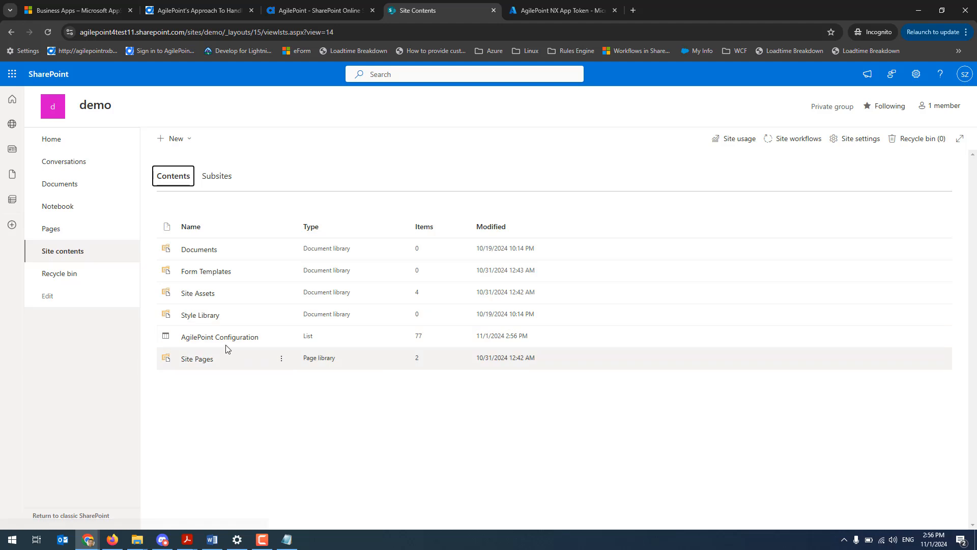
{"action": "left_click", "coordinate": [225, 339]}
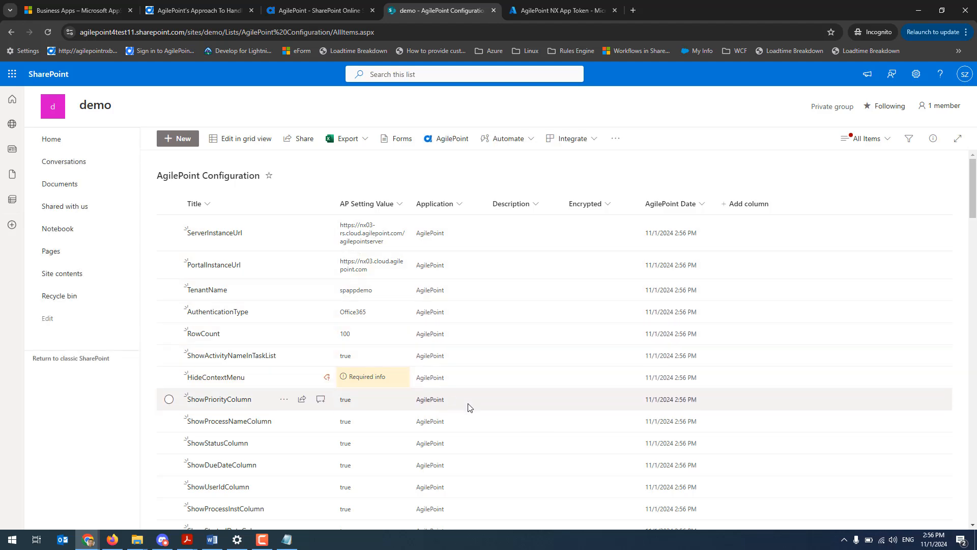
{"action": "scroll", "coordinate": [468, 407], "scroll_direction": "down", "scroll_amount": 15}
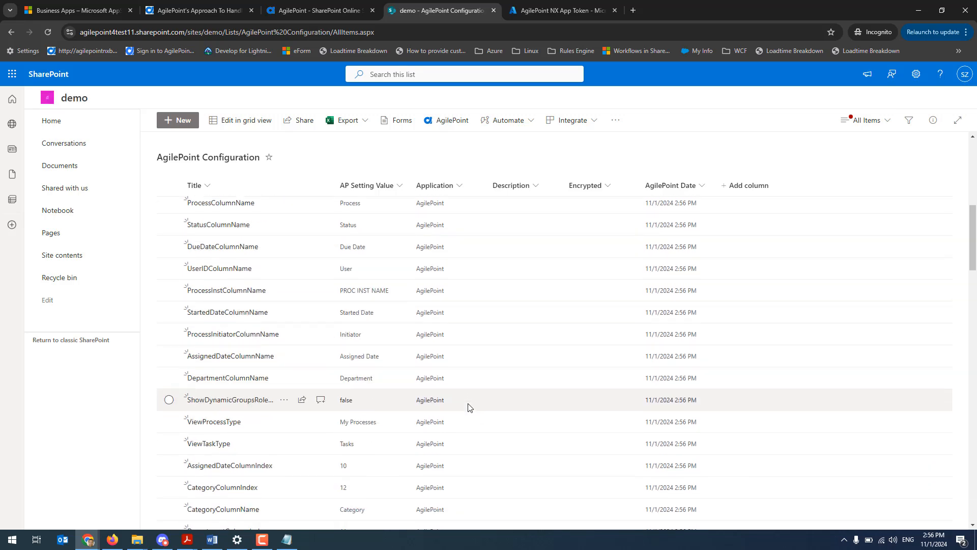
{"action": "scroll", "coordinate": [469, 407], "scroll_direction": "up", "scroll_amount": 15}
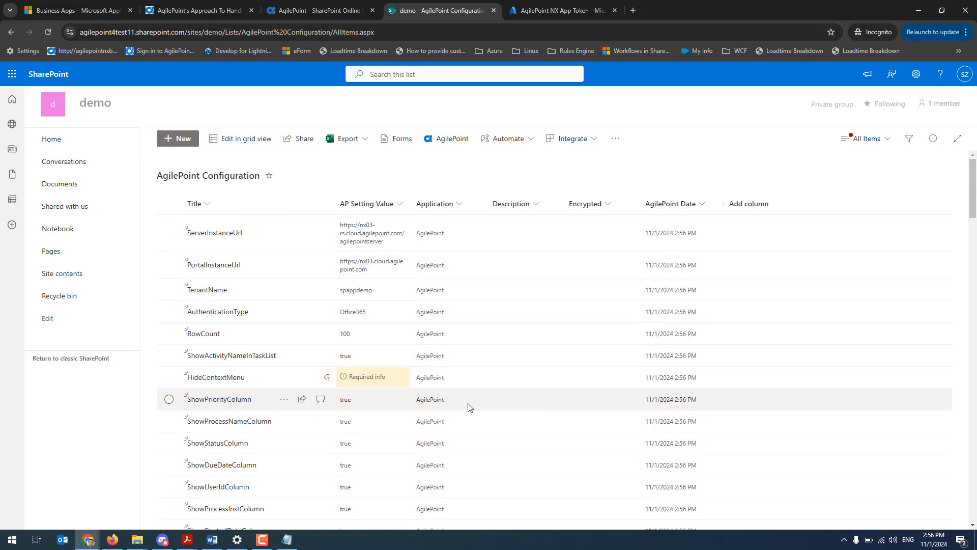
{"action": "left_click", "coordinate": [298, 9]}
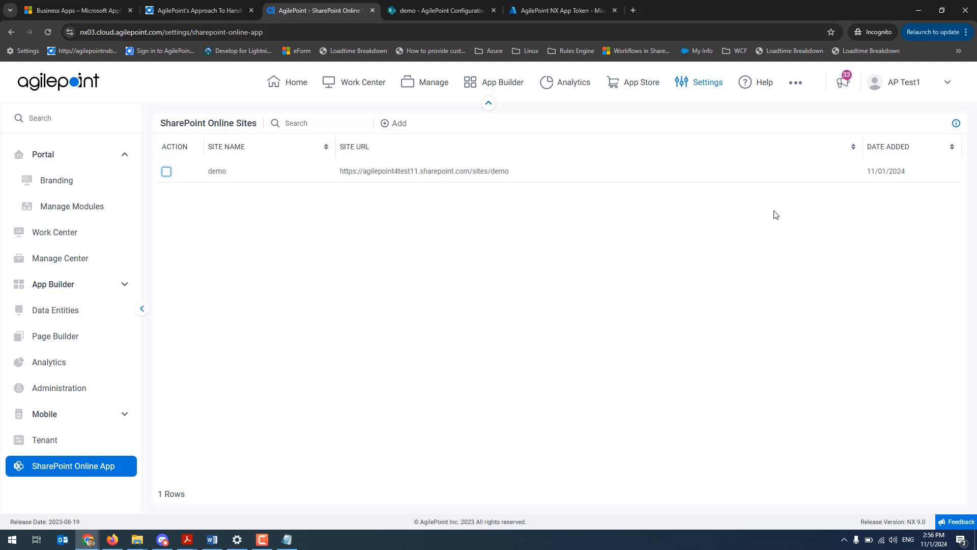
{"action": "left_click", "coordinate": [423, 7]}
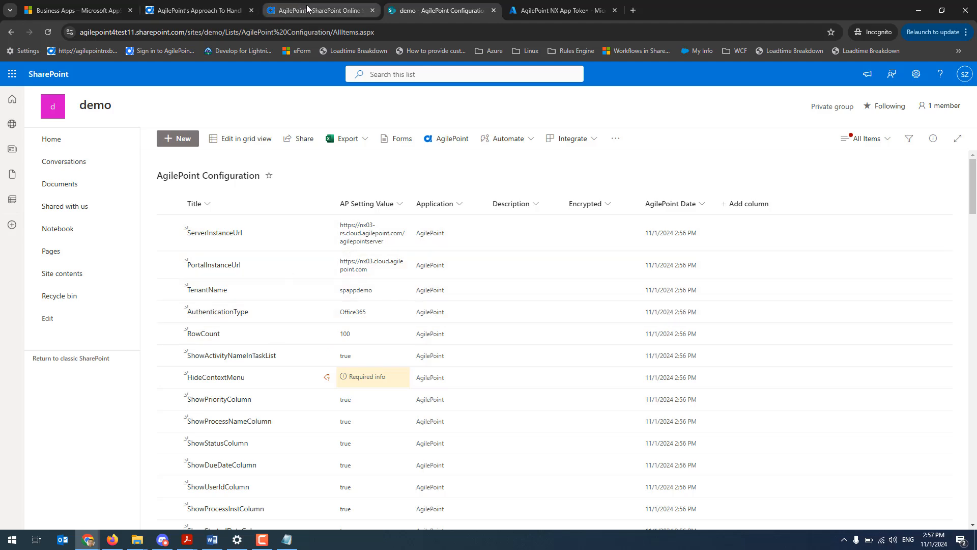
{"action": "mouse_move", "coordinate": [322, 10]}
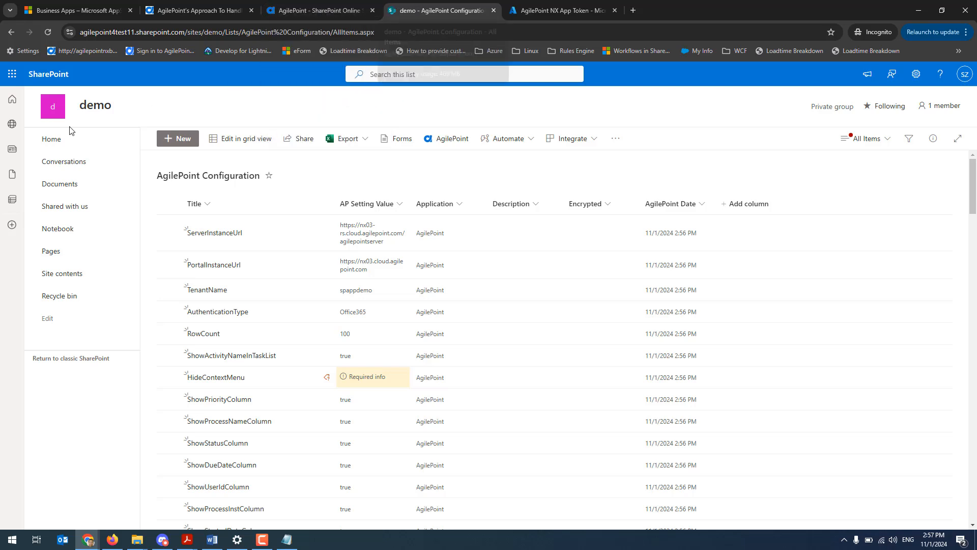
Return to the demo site's home page and create a new site page from the Blank template
{"action": "left_click", "coordinate": [49, 139]}
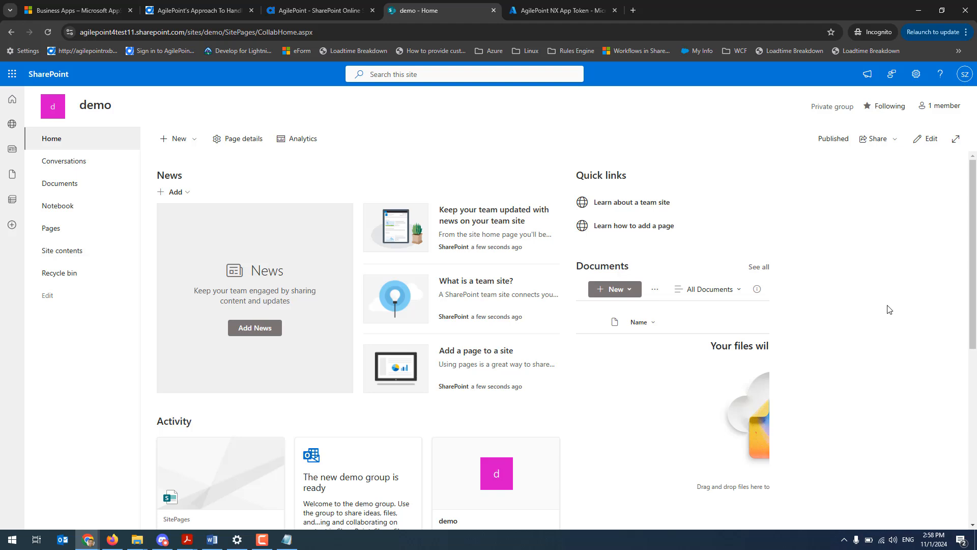
{"action": "left_click", "coordinate": [916, 74]}
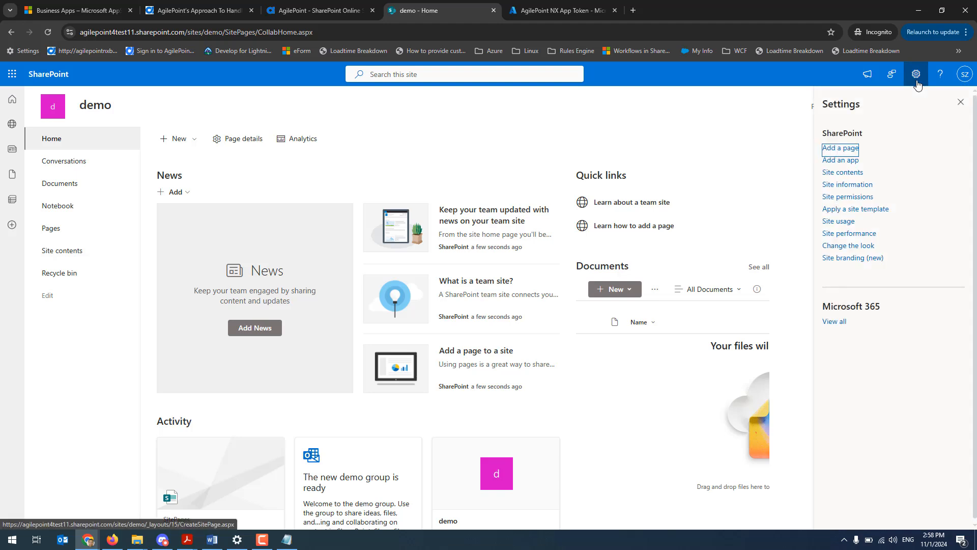
{"action": "left_click", "coordinate": [840, 149]}
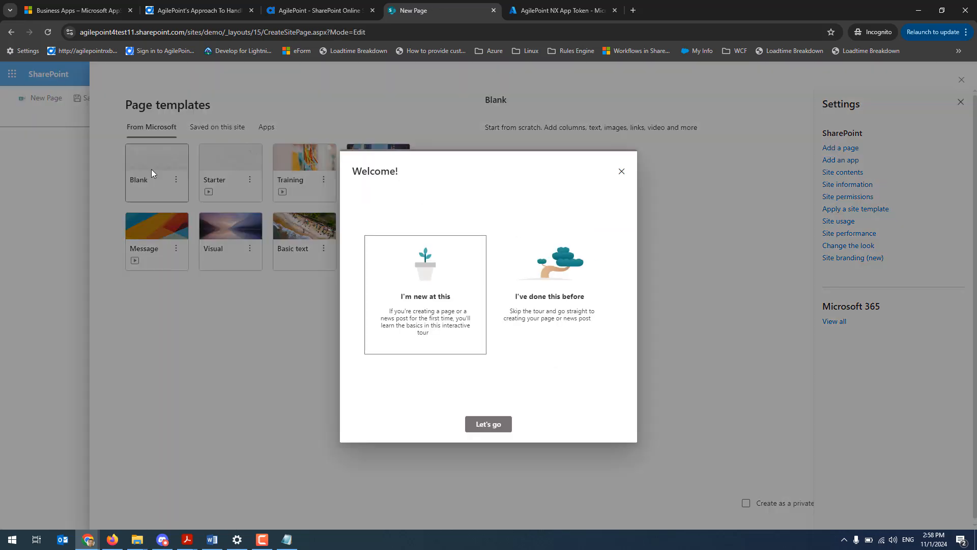
{"action": "left_click", "coordinate": [473, 426]}
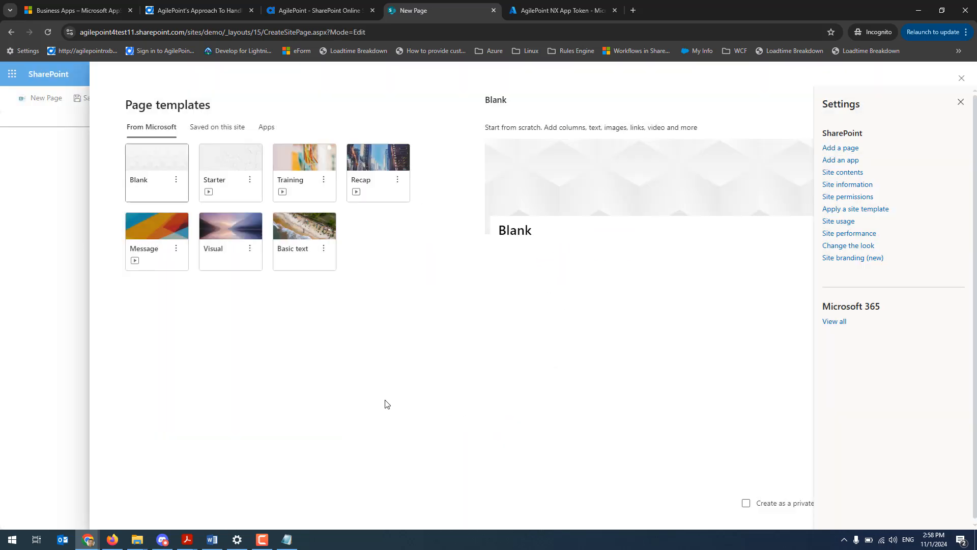
{"action": "left_click", "coordinate": [607, 171]}
{"action": "left_click", "coordinate": [961, 102]}
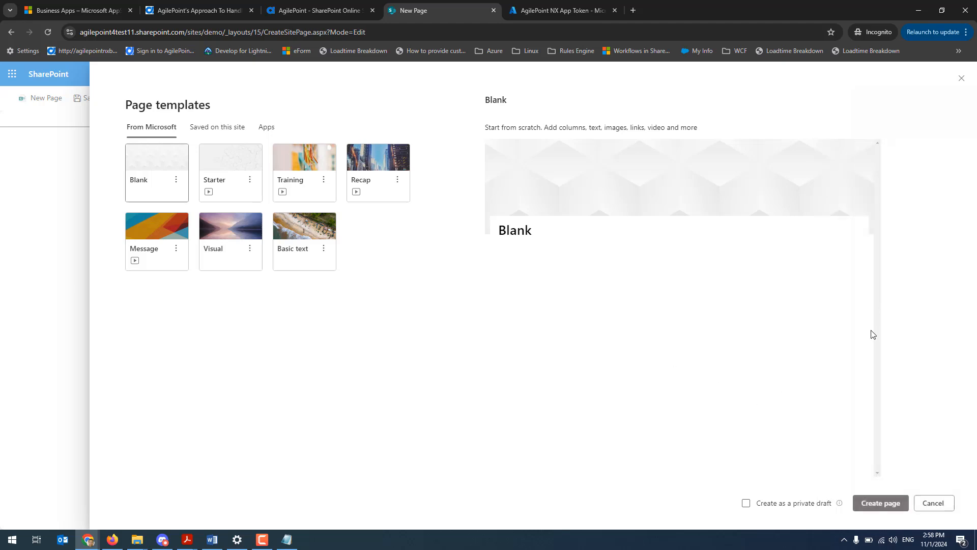
{"action": "left_click", "coordinate": [885, 505]}
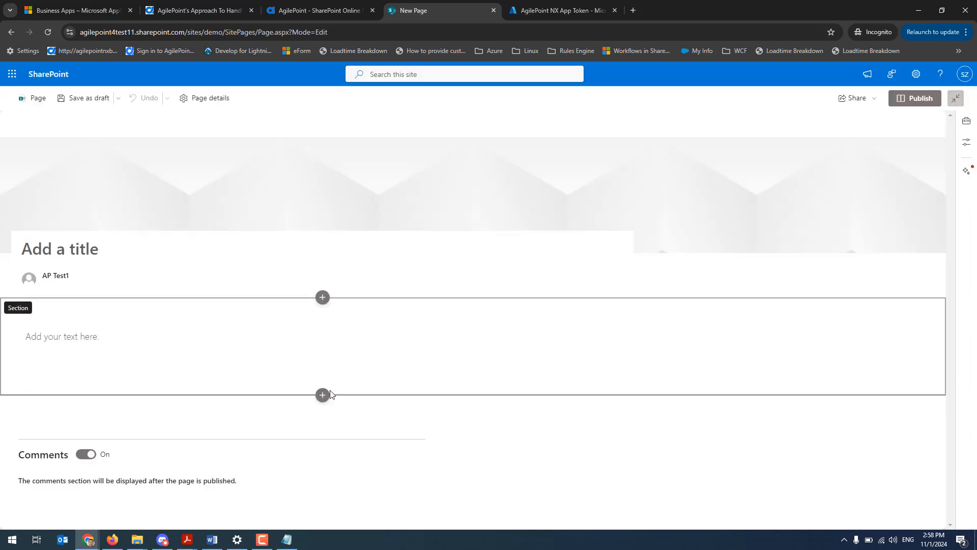
Add a one-column section above the existing text section and insert the AgilePoint Work Center web part in it
{"action": "left_click", "coordinate": [327, 299]}
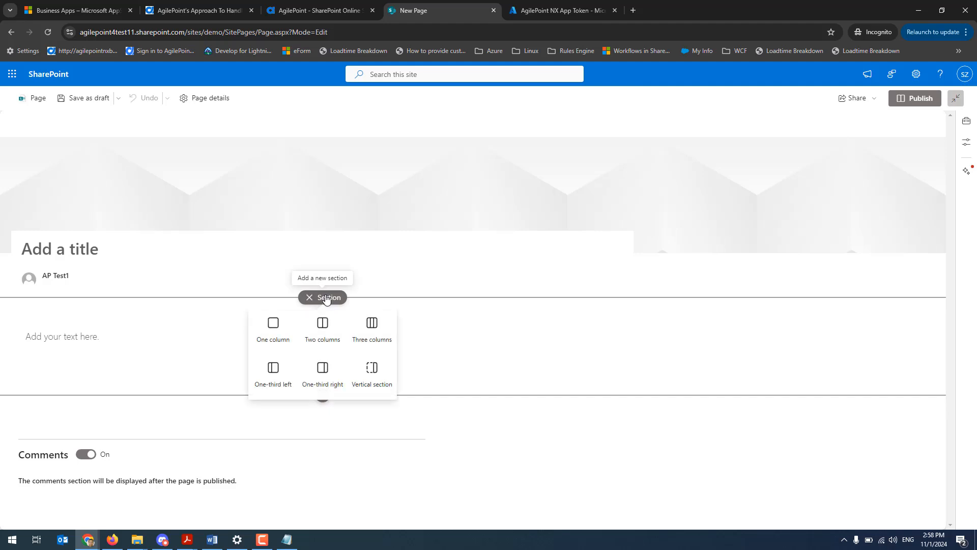
{"action": "left_click", "coordinate": [275, 331]}
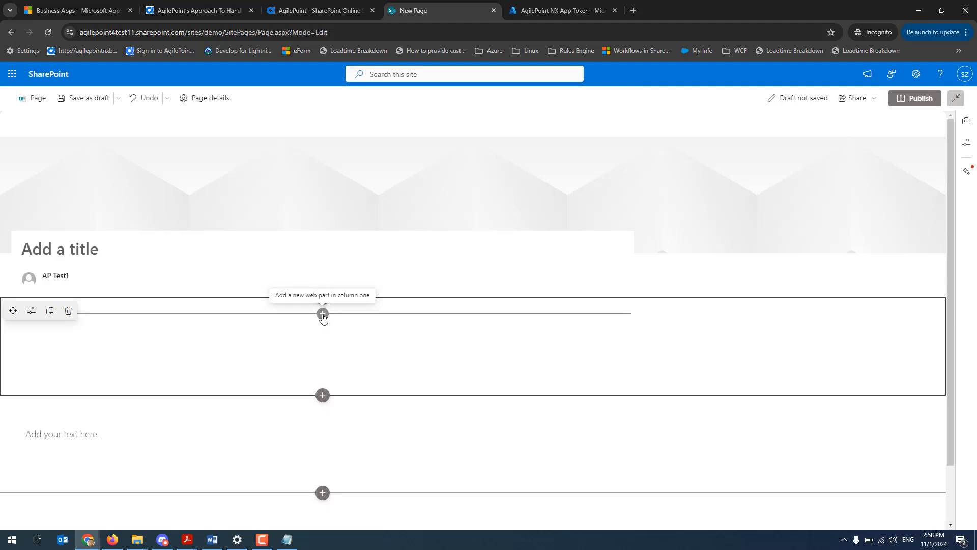
{"action": "left_click", "coordinate": [323, 315]}
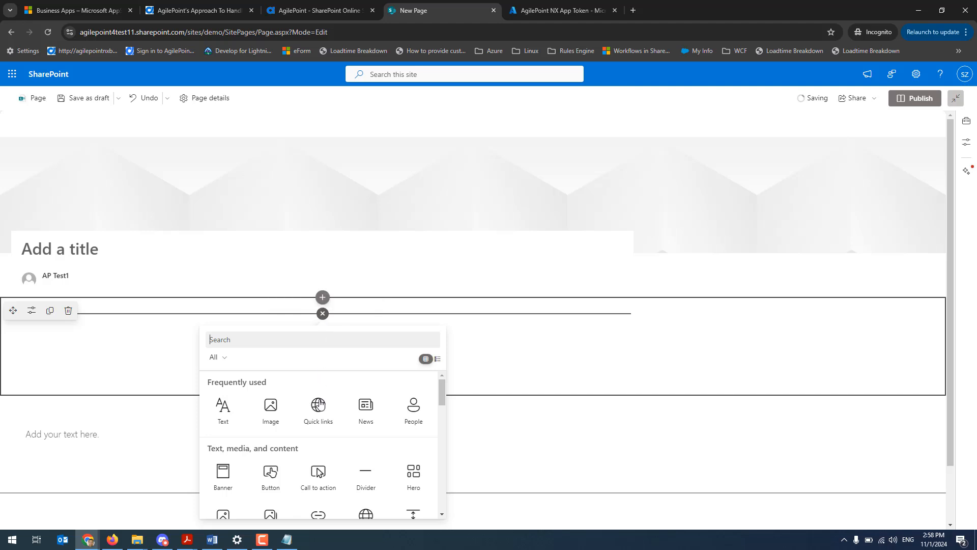
{"action": "scroll", "coordinate": [320, 410], "scroll_direction": "down", "scroll_amount": 1}
{"action": "scroll", "coordinate": [320, 410], "scroll_direction": "up", "scroll_amount": 1}
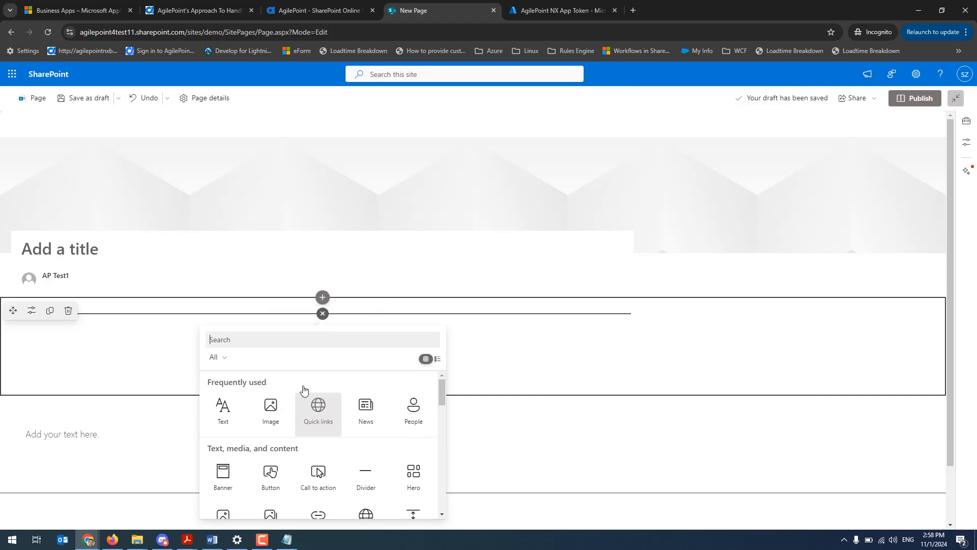
{"action": "type", "text": "agile"}
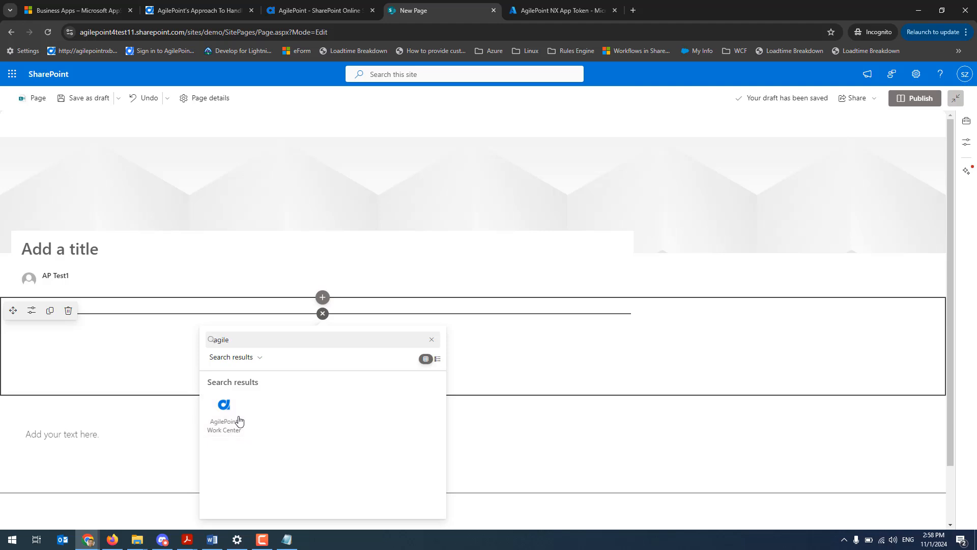
{"action": "left_click", "coordinate": [224, 412]}
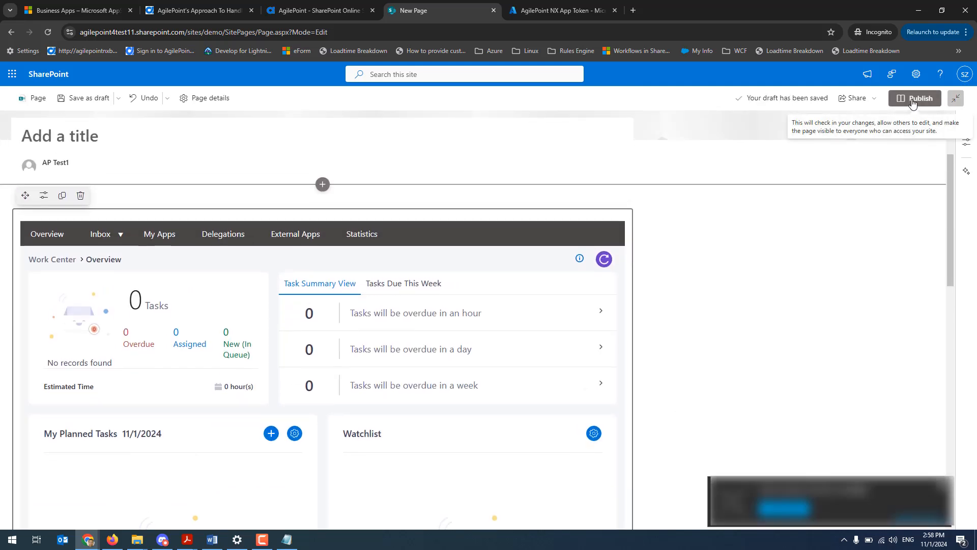
Publish the page with the title AP Work Center and look through the published web part
{"action": "left_click", "coordinate": [912, 103]}
{"action": "left_click", "coordinate": [541, 331]}
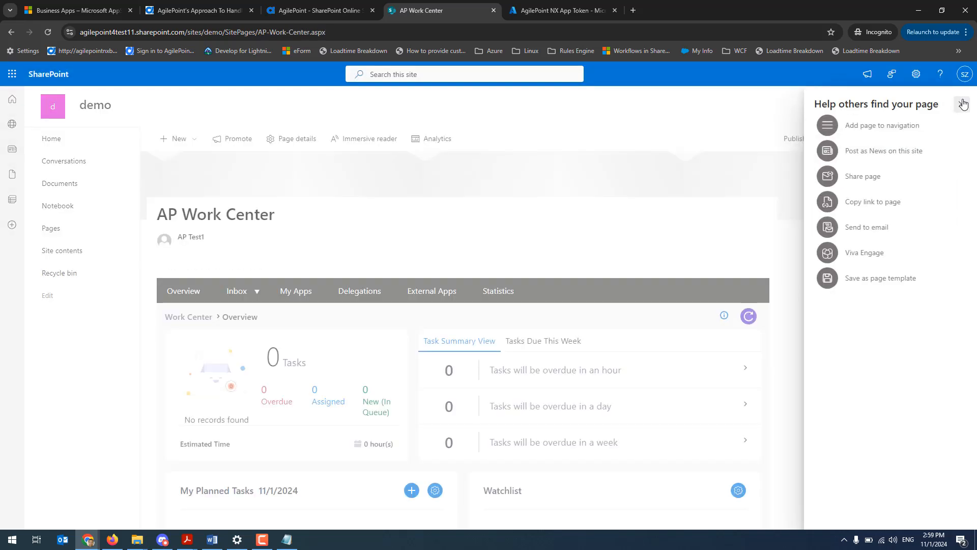
{"action": "left_click", "coordinate": [964, 105]}
{"action": "scroll", "coordinate": [789, 306], "scroll_direction": "down", "scroll_amount": 3}
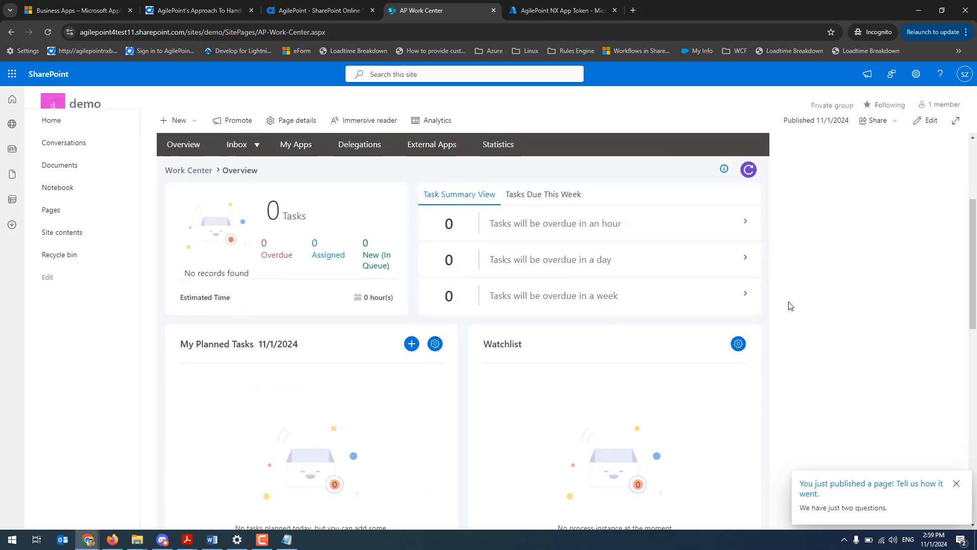
{"action": "scroll", "coordinate": [634, 382], "scroll_direction": "down", "scroll_amount": 3}
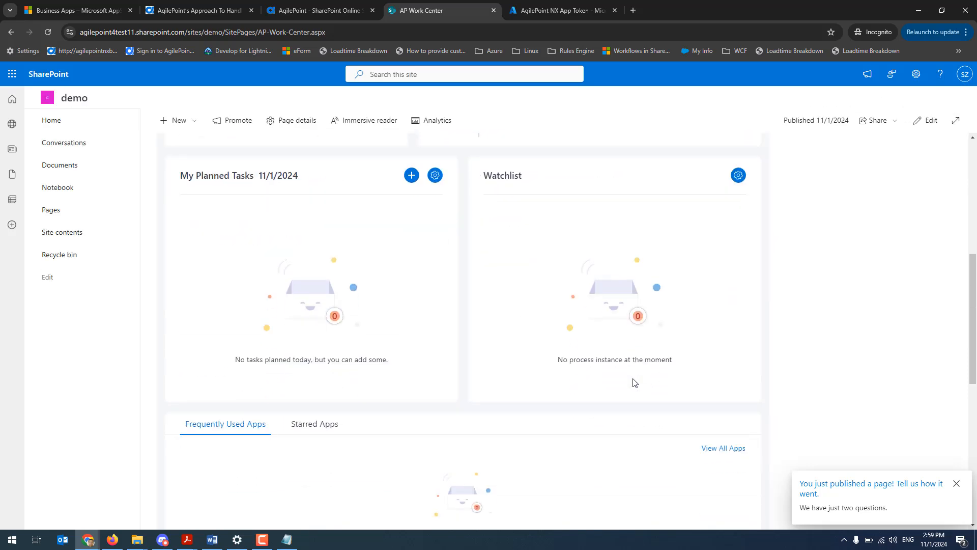
{"action": "scroll", "coordinate": [634, 382], "scroll_direction": "up", "scroll_amount": 6}
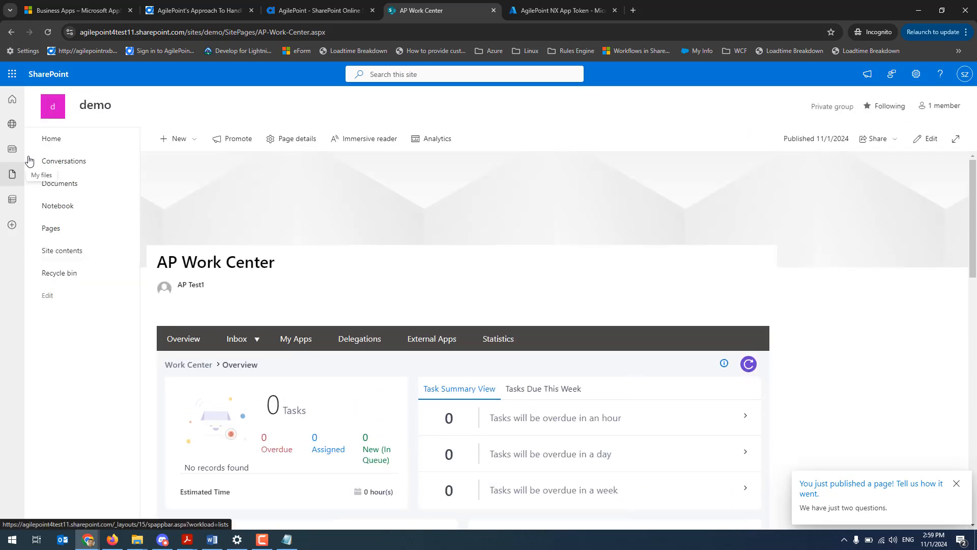
From the demo site's home page, create a new app page based on the AgilePoint Work Center app template
{"action": "left_click", "coordinate": [55, 144]}
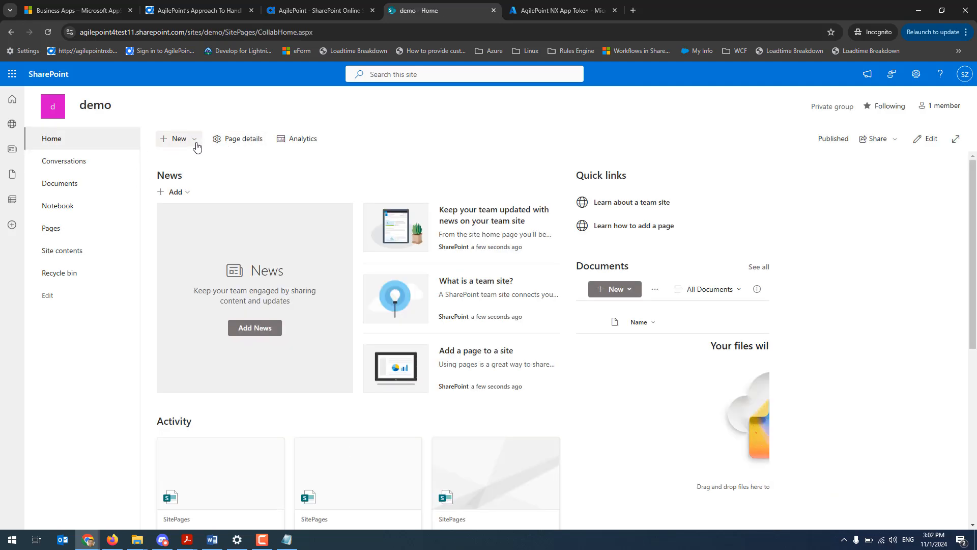
{"action": "left_click", "coordinate": [197, 144]}
{"action": "left_click", "coordinate": [206, 201]}
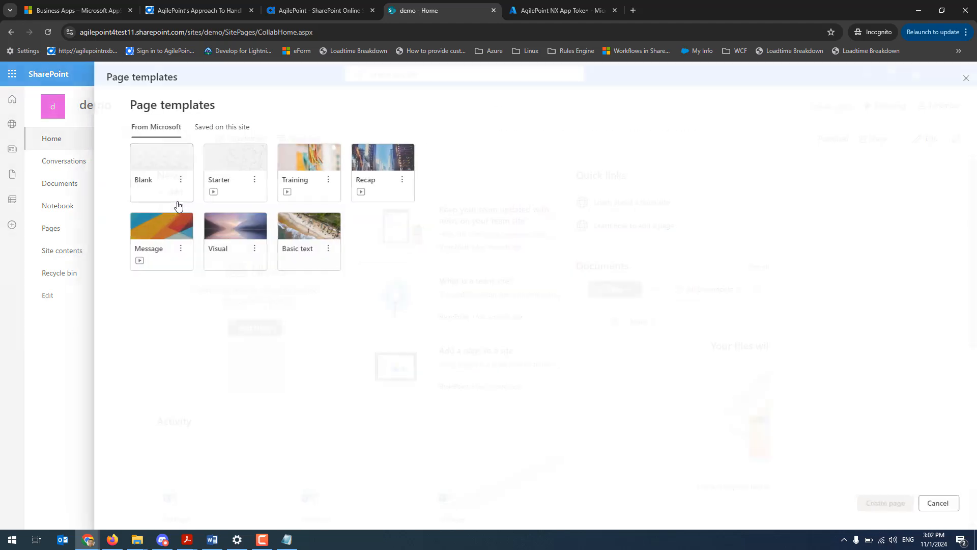
{"action": "left_click", "coordinate": [269, 134]}
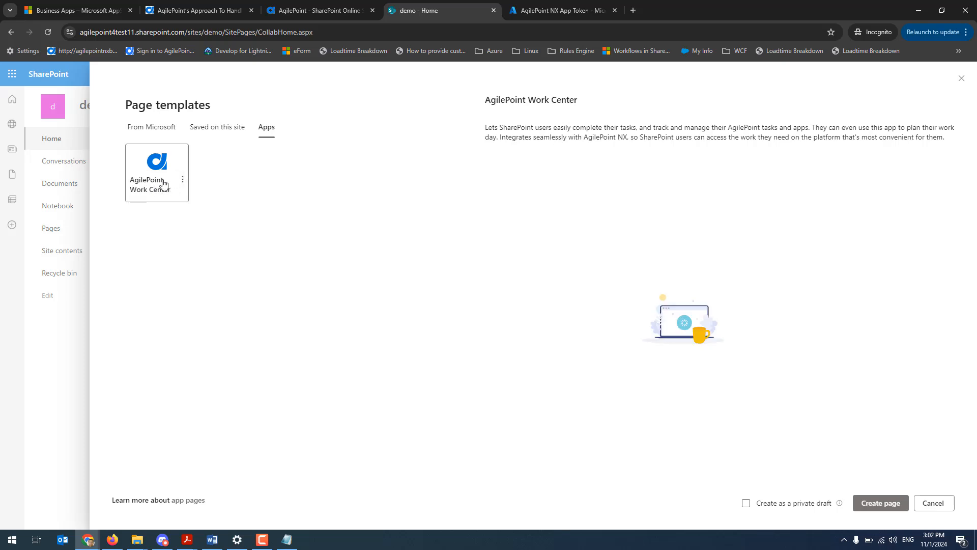
{"action": "scroll", "coordinate": [160, 183], "scroll_direction": "down", "scroll_amount": 1}
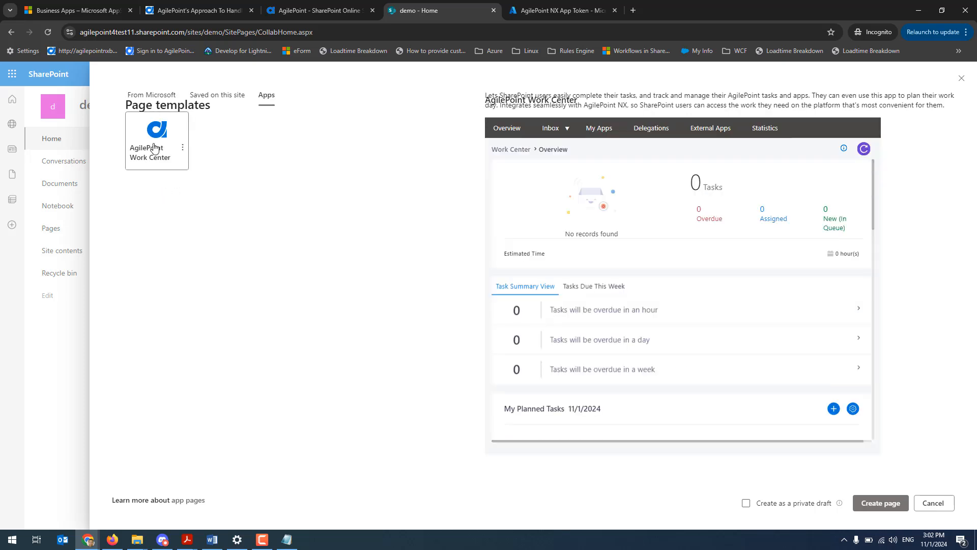
{"action": "left_click", "coordinate": [890, 505]}
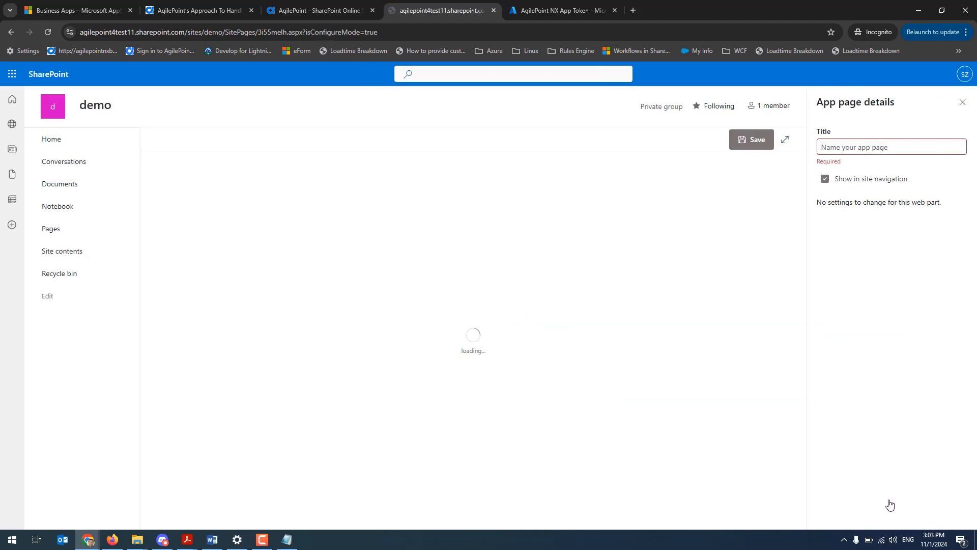
Title the app page AP Demo Webpart, save it, and look through the resulting Work Center page
{"action": "left_click", "coordinate": [840, 148]}
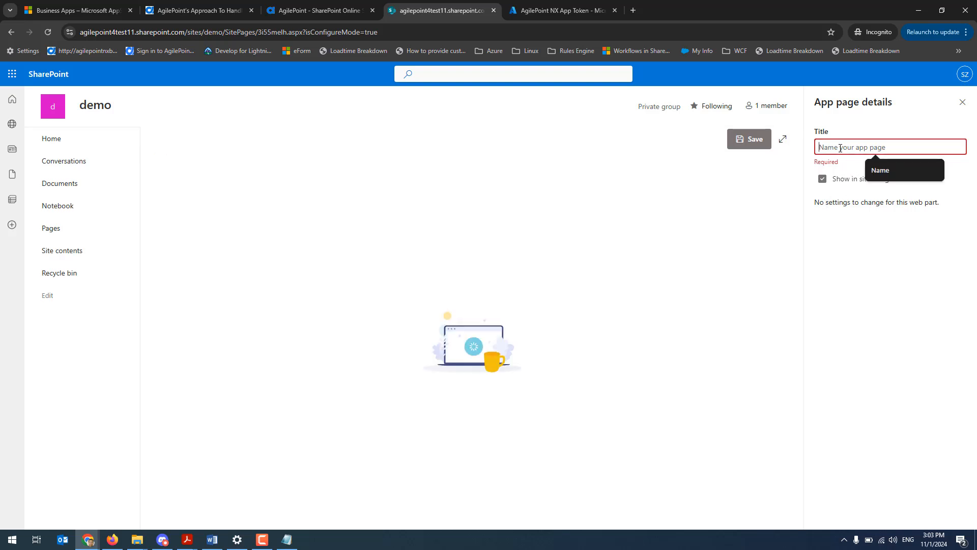
{"action": "type", "text": "AP"}
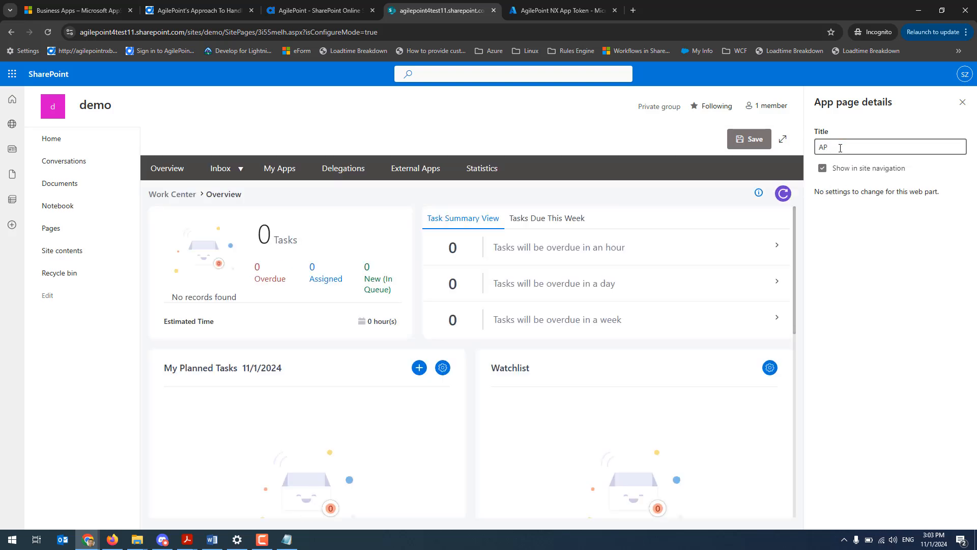
{"action": "type", "text": " Demo Webpart"}
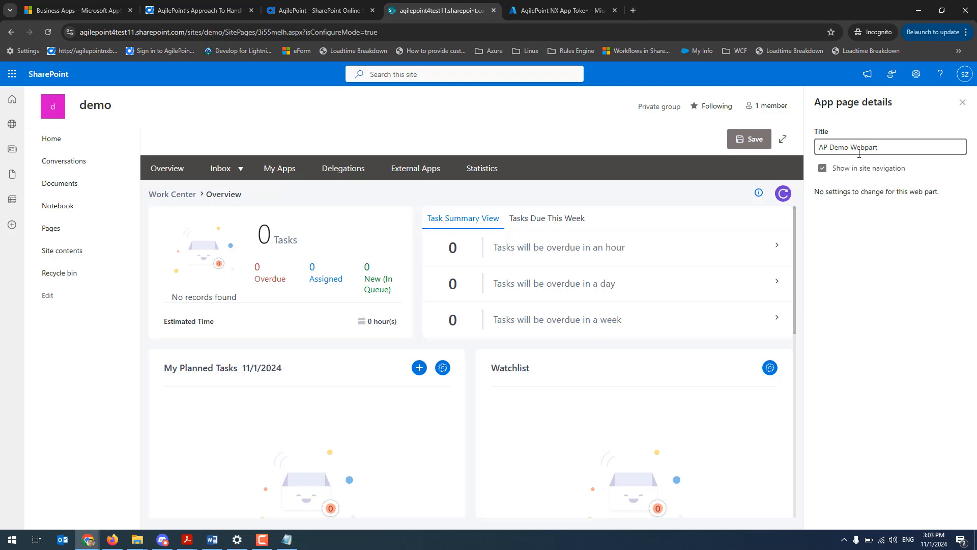
{"action": "left_click", "coordinate": [687, 436]}
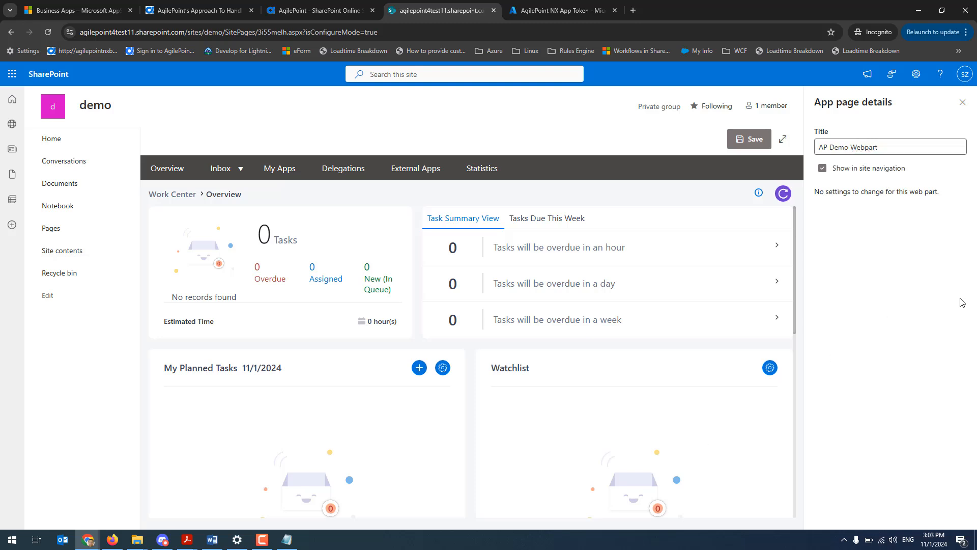
{"action": "left_click", "coordinate": [755, 133]}
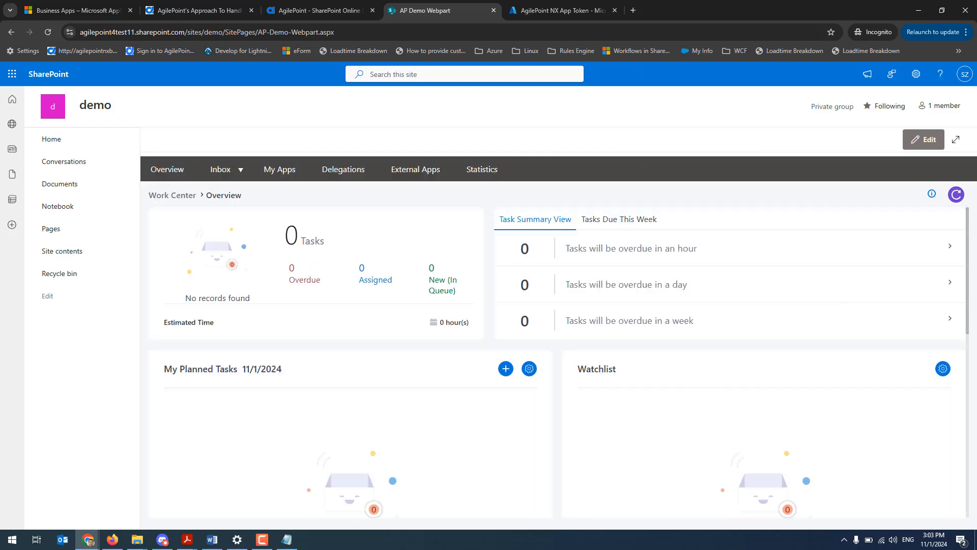
{"action": "scroll", "coordinate": [772, 361], "scroll_direction": "down", "scroll_amount": 4}
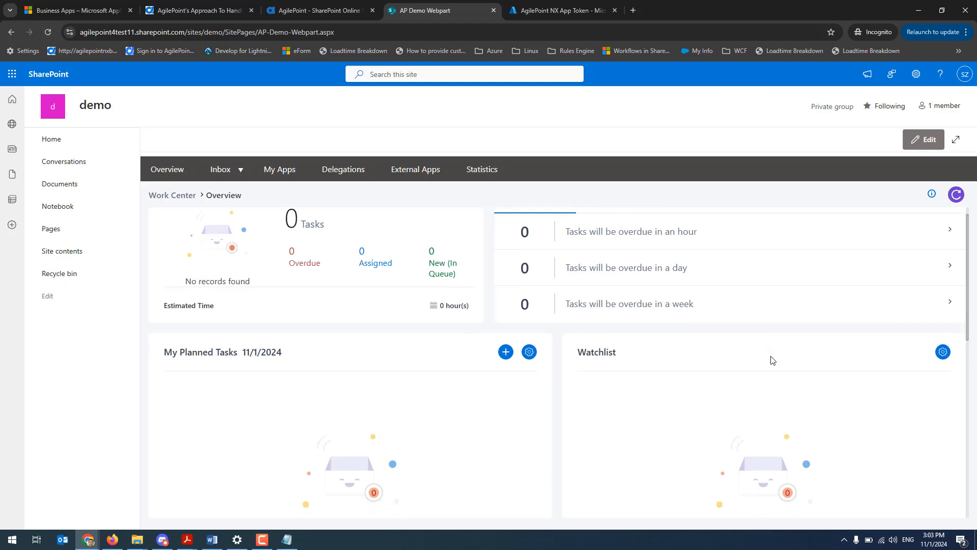
{"action": "scroll", "coordinate": [772, 360], "scroll_direction": "up", "scroll_amount": 4}
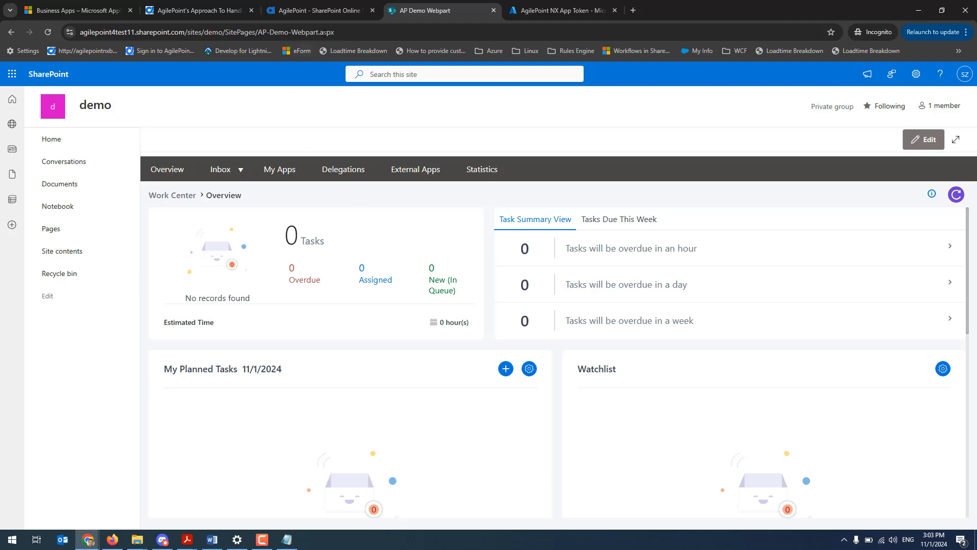
{"action": "left_click_drag", "start_coordinate": [336, 32], "coordinate": [82, 54]}
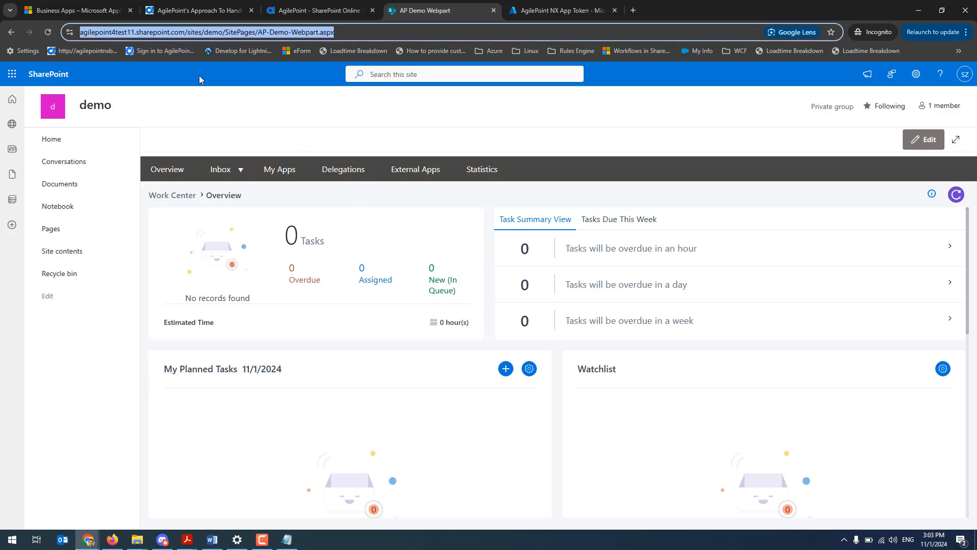
{"action": "left_click", "coordinate": [217, 36]}
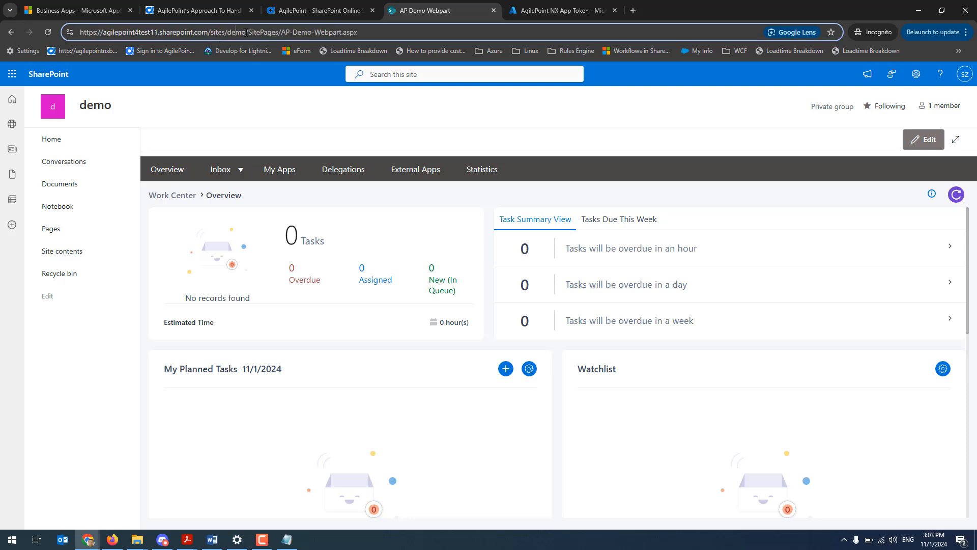
{"action": "key", "text": "ctrl+a"}
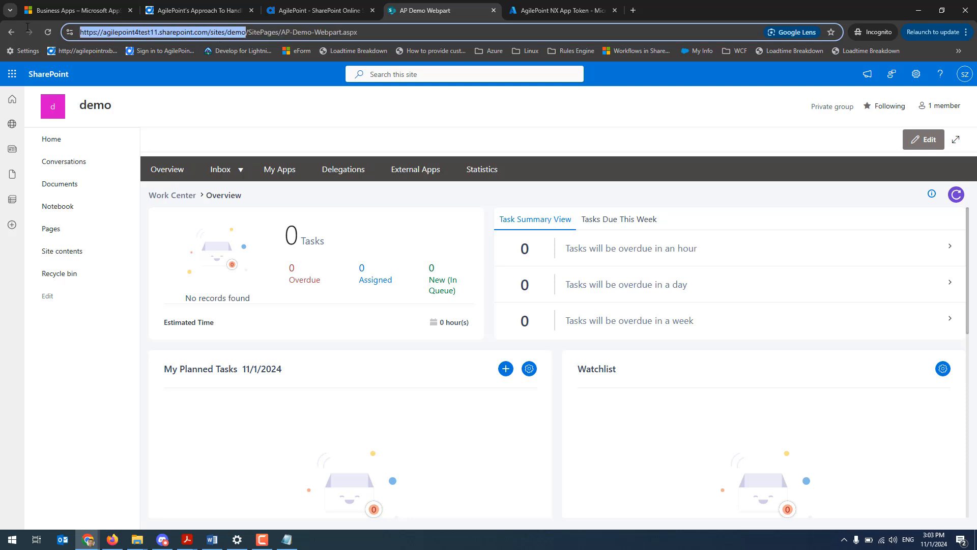
{"action": "left_click", "coordinate": [632, 11]}
{"action": "type", "text": "https://agilepoint4test11.sharepoint.com/sites/demo/SitePages/CollabHome.aspx"}
{"action": "key", "text": "Return"}
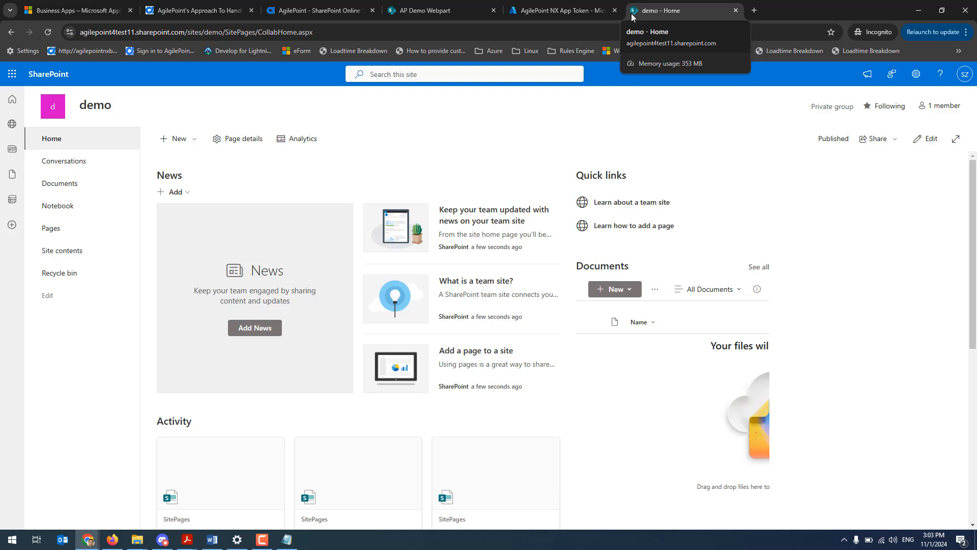
Create a list in the site contents from the Work progress tracker template, keeping its default name and site navigation display
{"action": "left_click", "coordinate": [71, 250]}
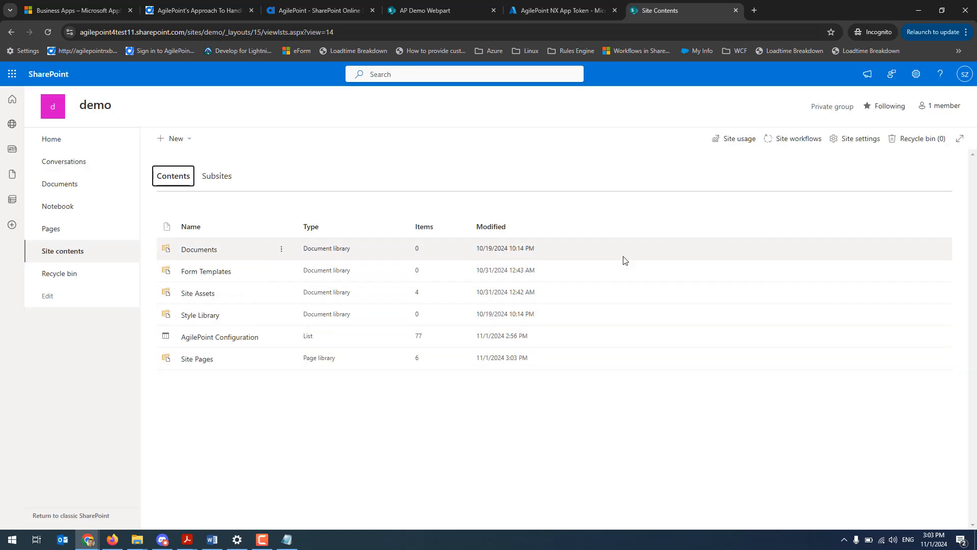
{"action": "left_click", "coordinate": [194, 136]}
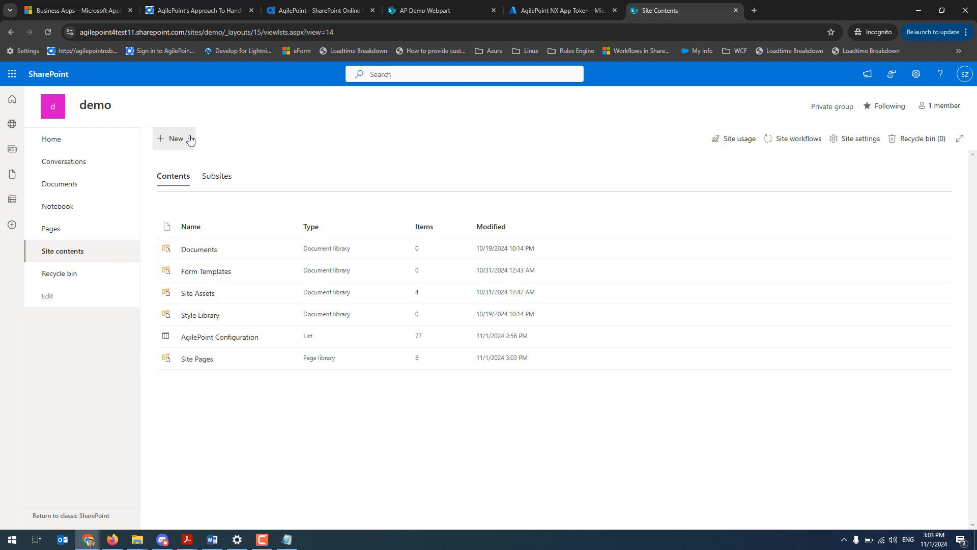
{"action": "left_click", "coordinate": [181, 161]}
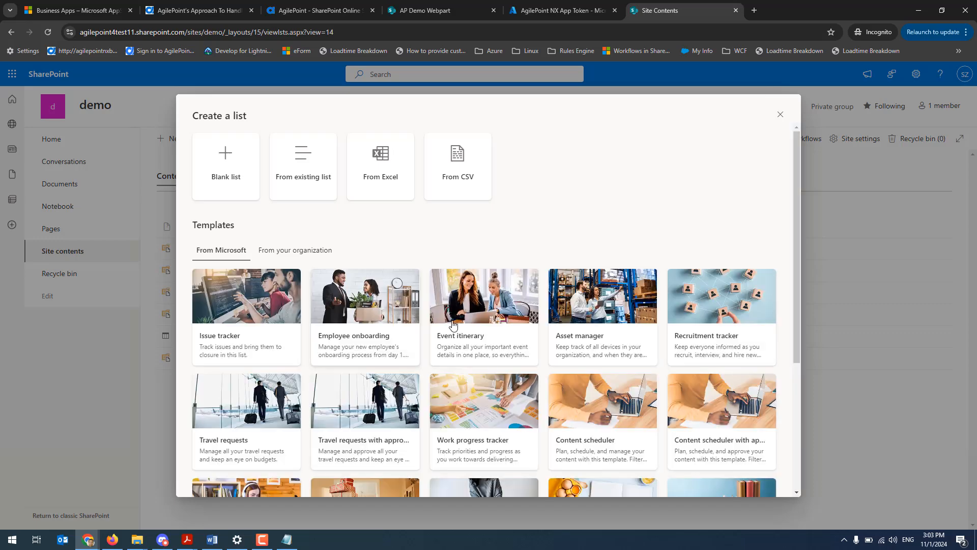
{"action": "left_click", "coordinate": [486, 409]}
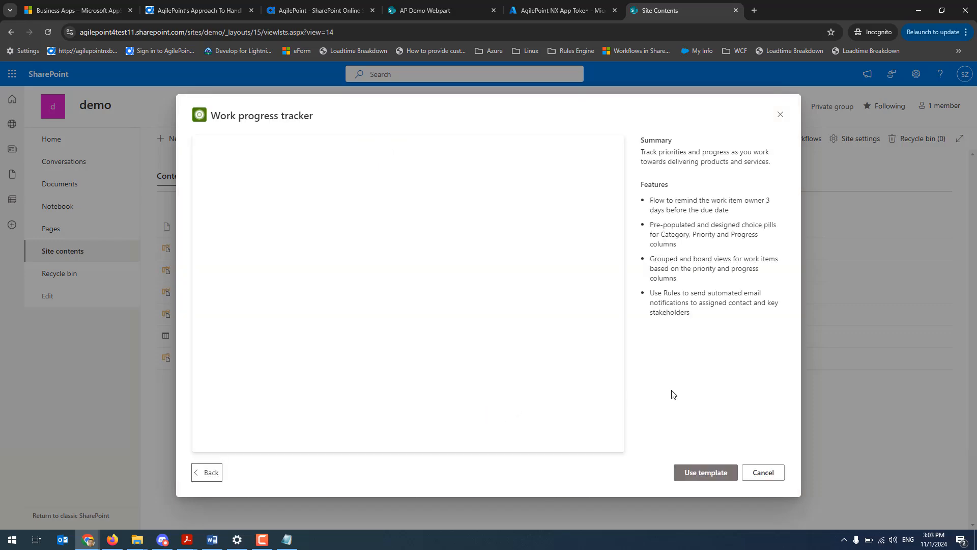
{"action": "left_click", "coordinate": [711, 474]}
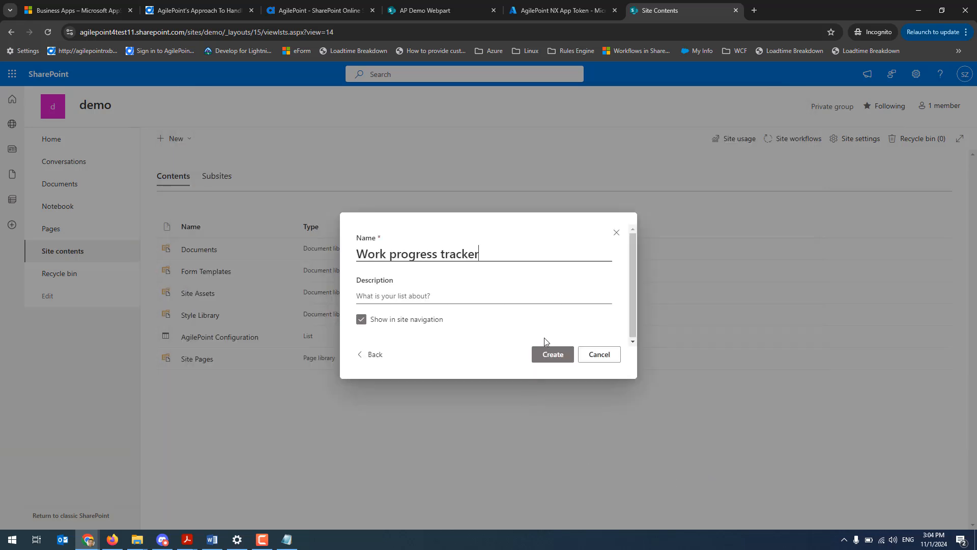
{"action": "left_click", "coordinate": [558, 360]}
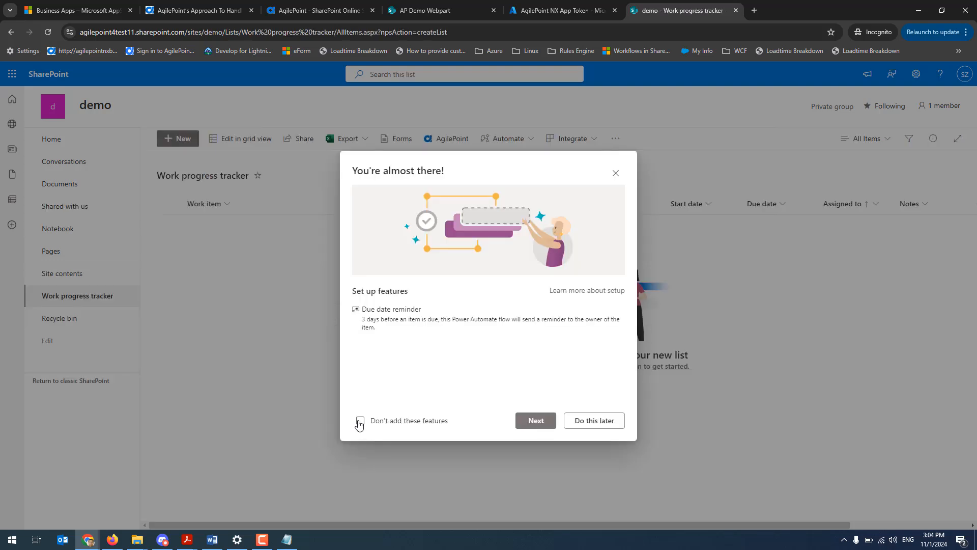
Decline adding the Due date reminder feature to the new Work progress tracker list
{"action": "left_click", "coordinate": [360, 422]}
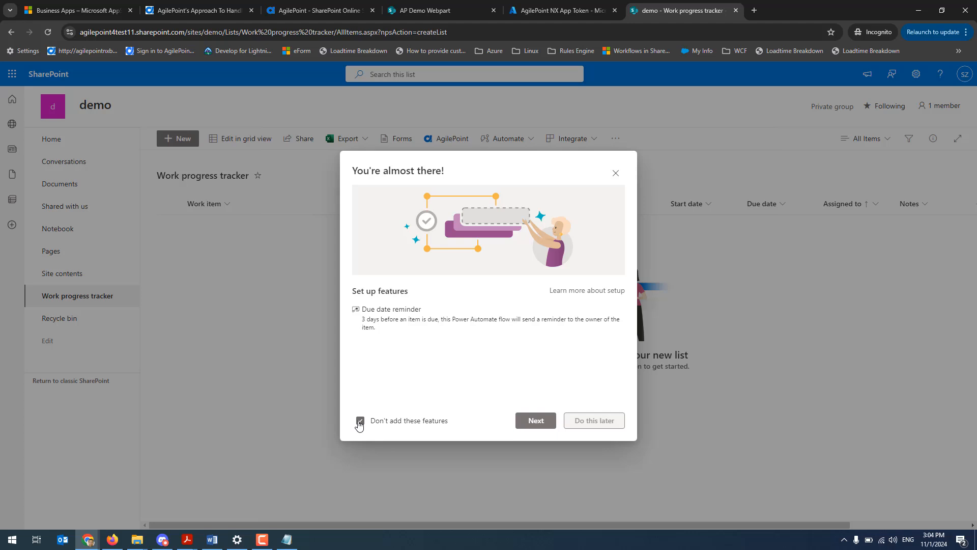
{"action": "left_click", "coordinate": [538, 420]}
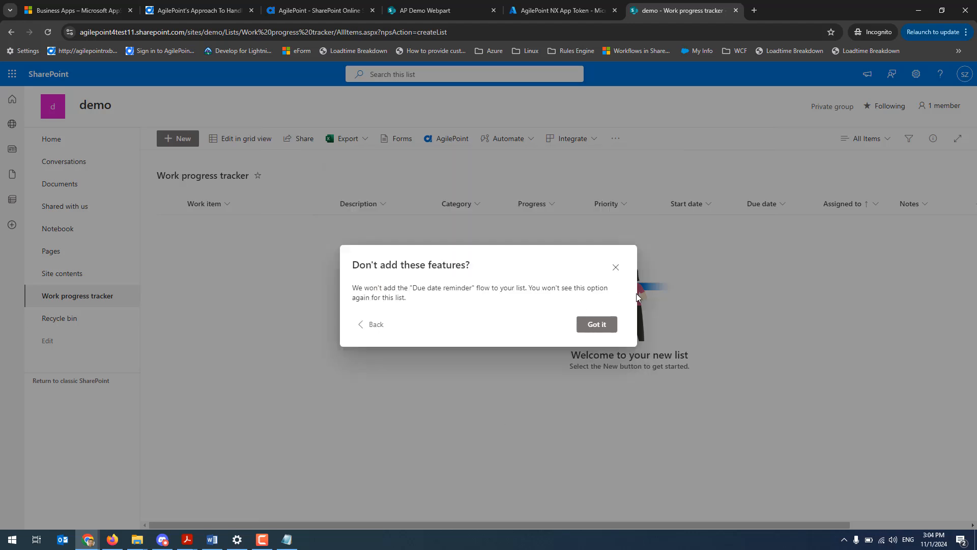
{"action": "left_click", "coordinate": [603, 325]}
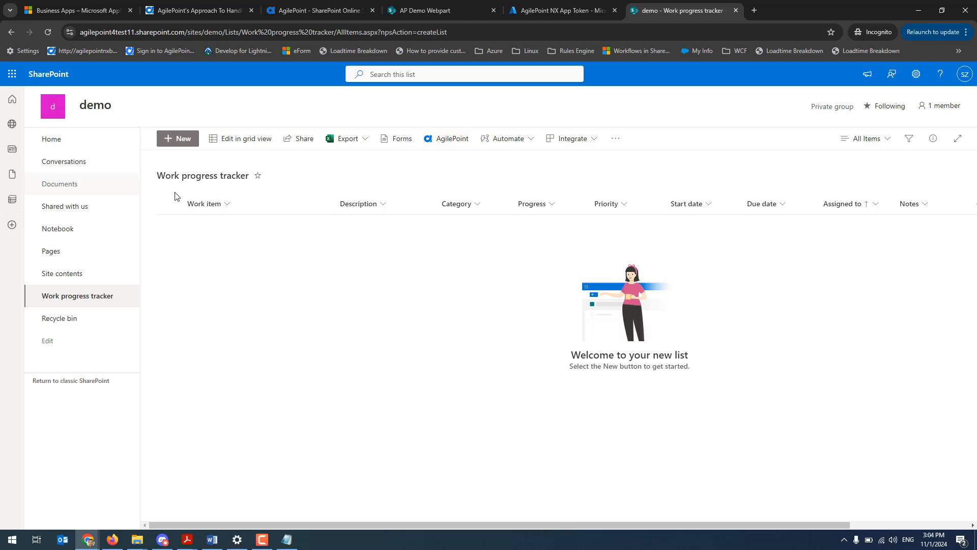
View the default new item form of the Work progress tracker list and close it without saving
{"action": "left_click", "coordinate": [179, 142]}
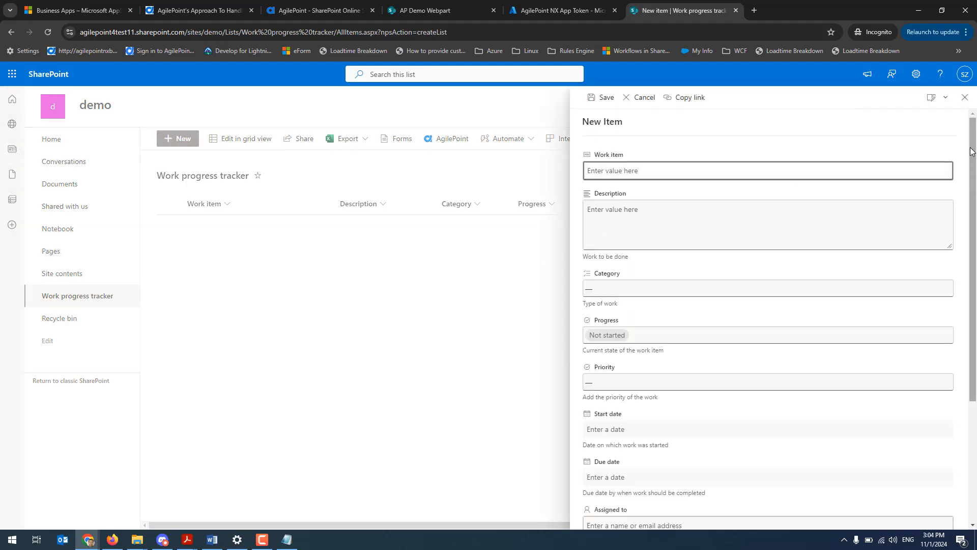
{"action": "left_click", "coordinate": [966, 102]}
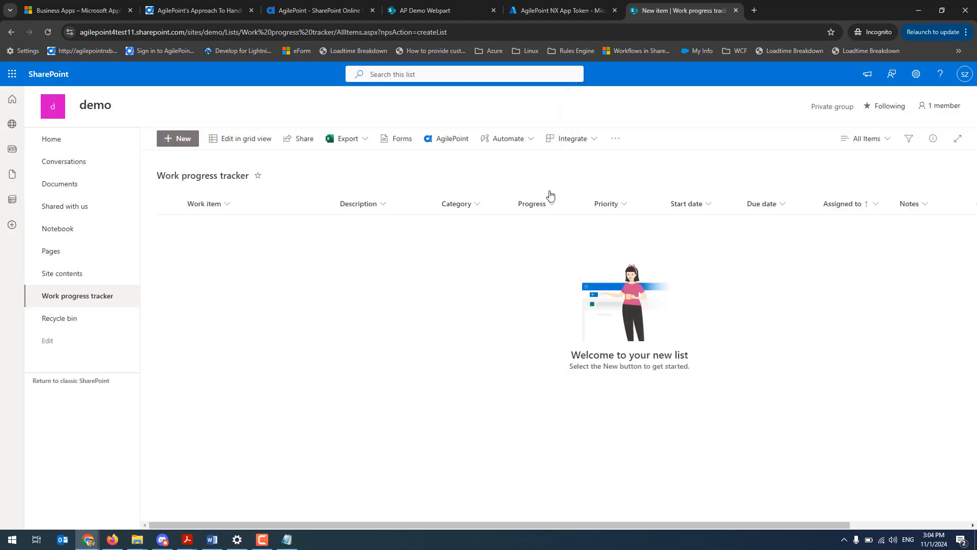
Associate the list's Item content type with the AgilePoint form-based app Work progress tracker, submit, and close the associations dialog
{"action": "left_click", "coordinate": [463, 145]}
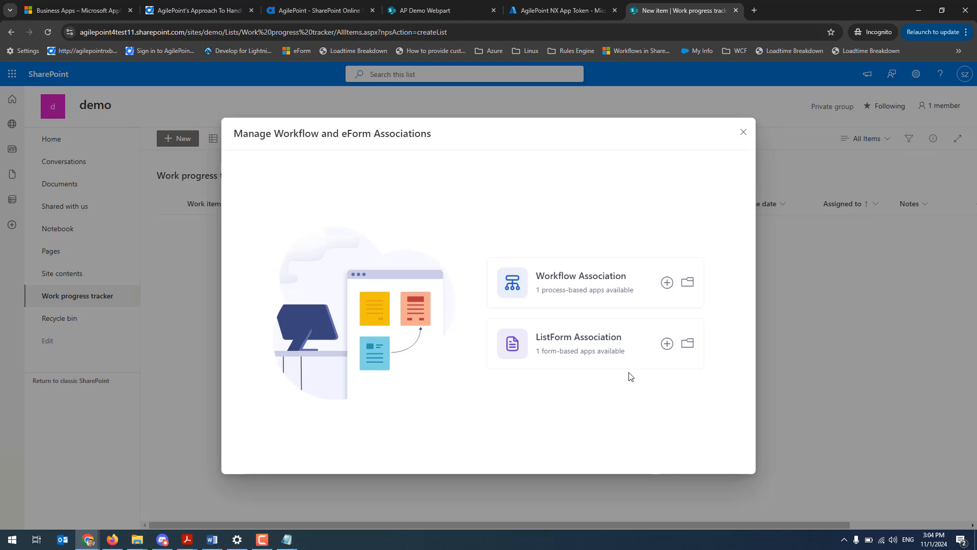
{"action": "left_click", "coordinate": [668, 345]}
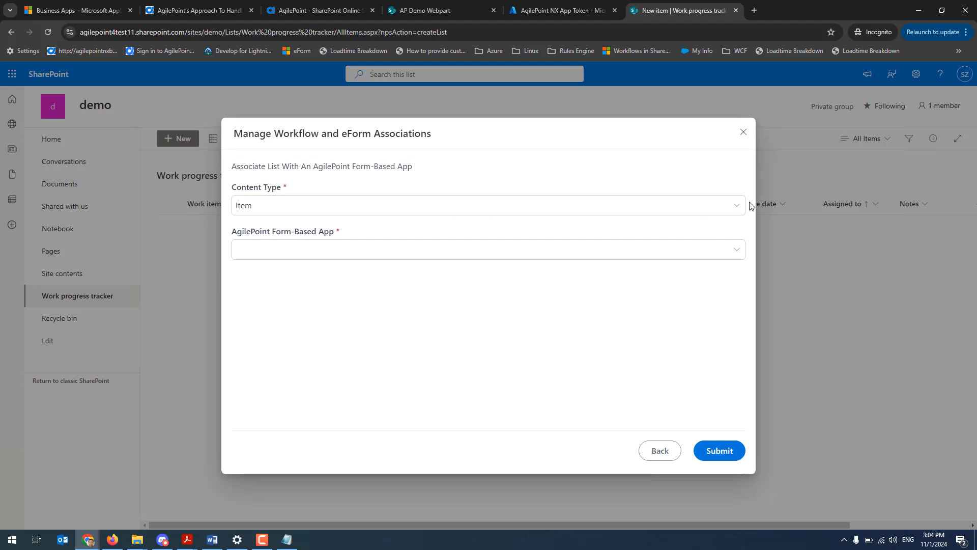
{"action": "left_click", "coordinate": [737, 208]}
{"action": "left_click", "coordinate": [737, 208]}
{"action": "left_click", "coordinate": [737, 257]}
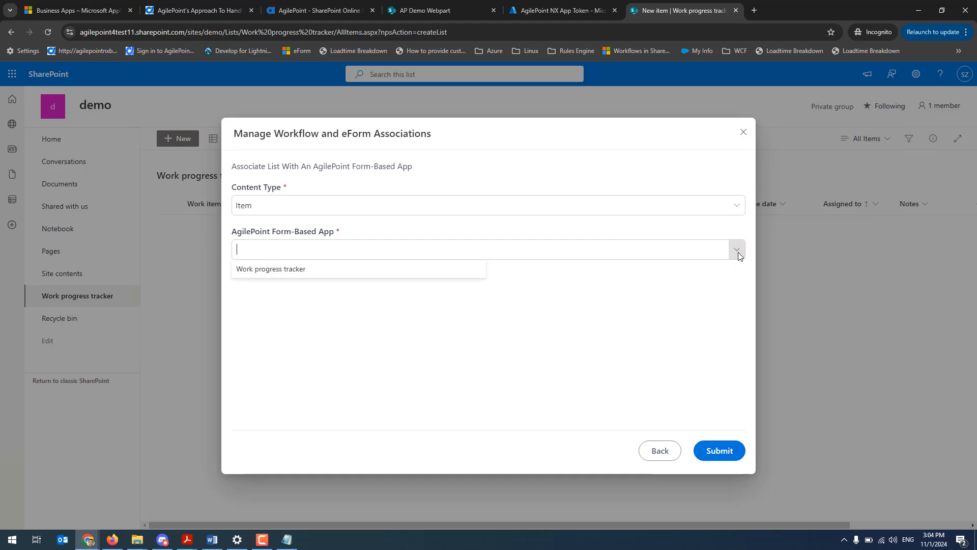
{"action": "left_click", "coordinate": [338, 269]}
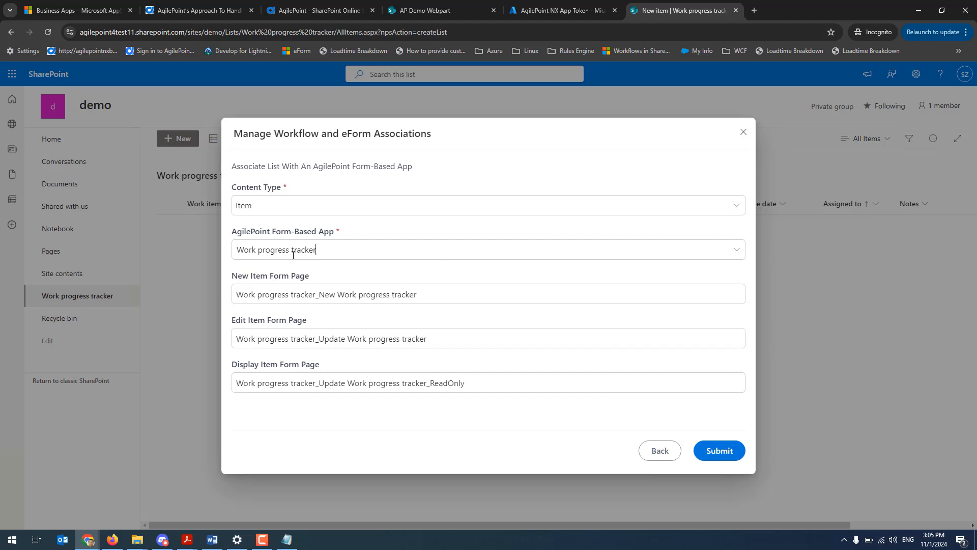
{"action": "left_click", "coordinate": [721, 452]}
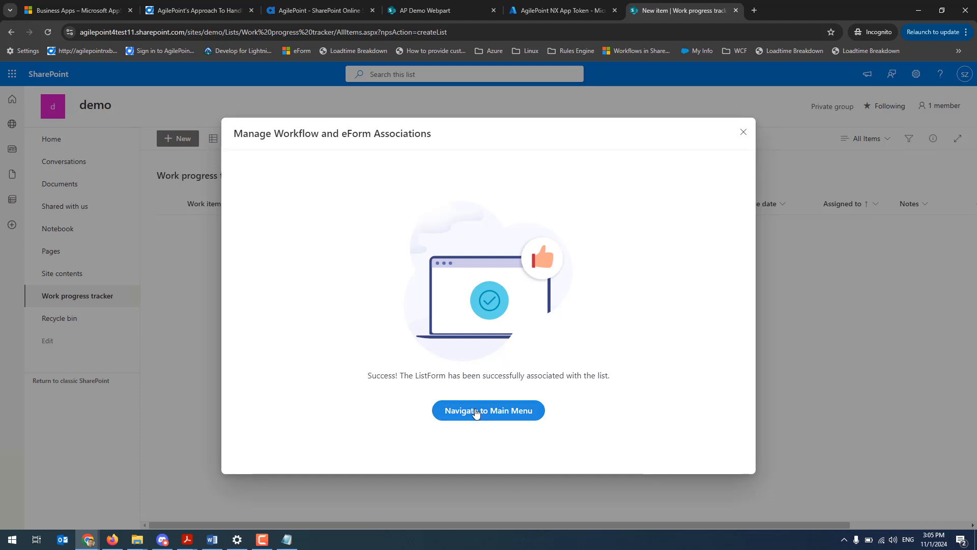
{"action": "left_click", "coordinate": [488, 416]}
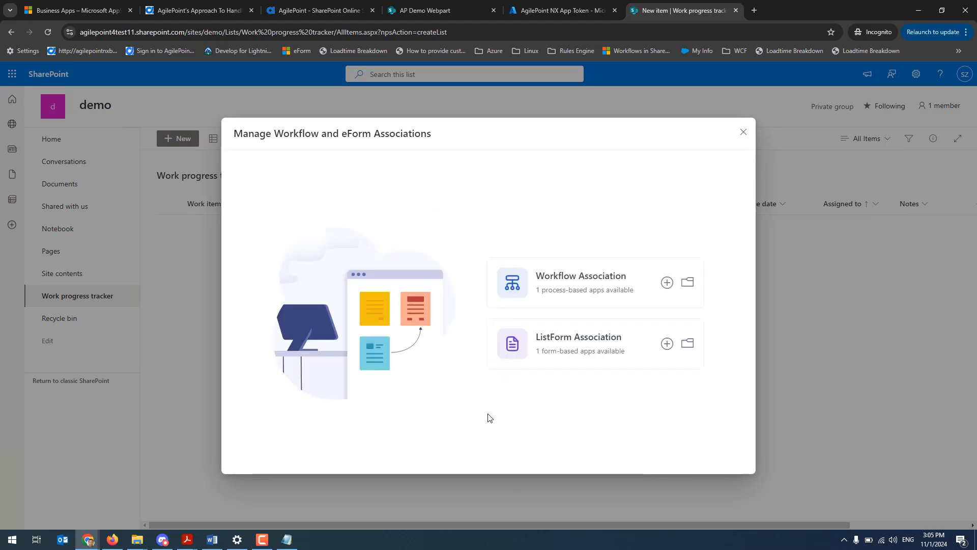
{"action": "left_click", "coordinate": [744, 132]}
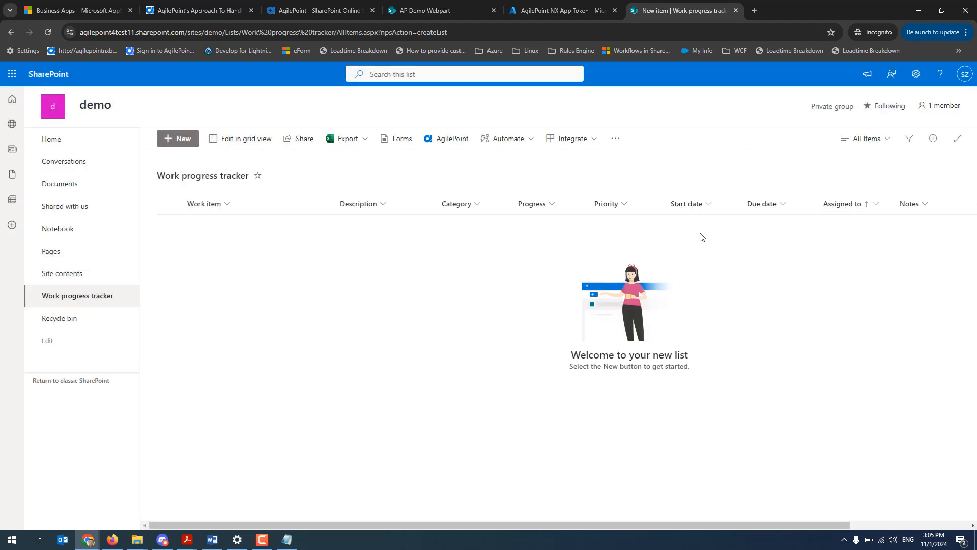
Reload the list and fill a new item with demo as work item, description and category, priority Critical and progress Not started
{"action": "left_click", "coordinate": [47, 35]}
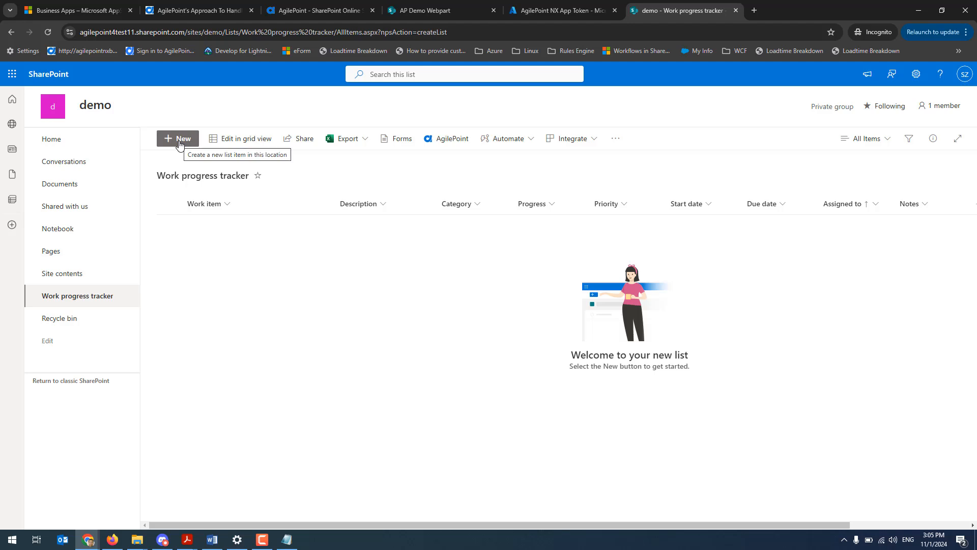
{"action": "left_click", "coordinate": [179, 143]}
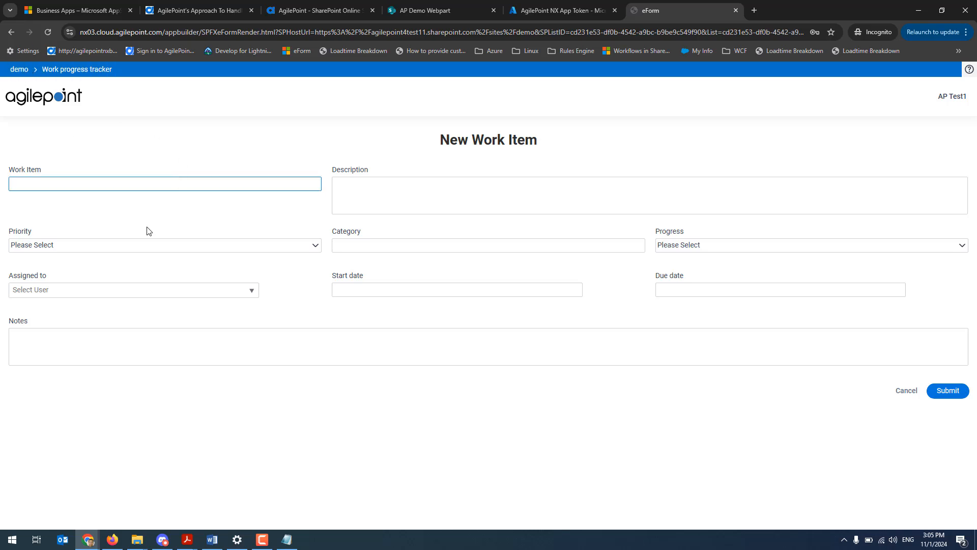
{"action": "left_click", "coordinate": [130, 181]}
{"action": "key", "text": "Tab"}
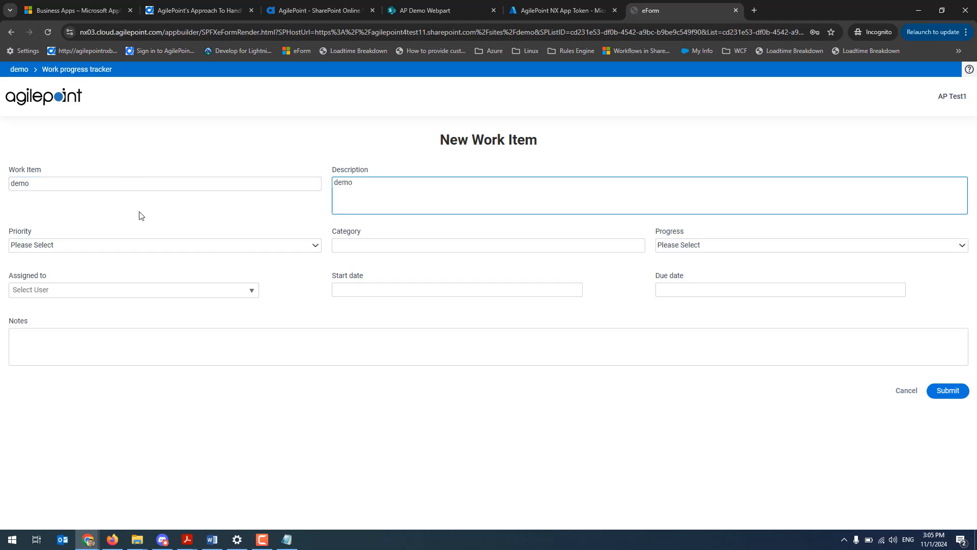
{"action": "left_click", "coordinate": [153, 245]}
{"action": "left_click", "coordinate": [116, 278]}
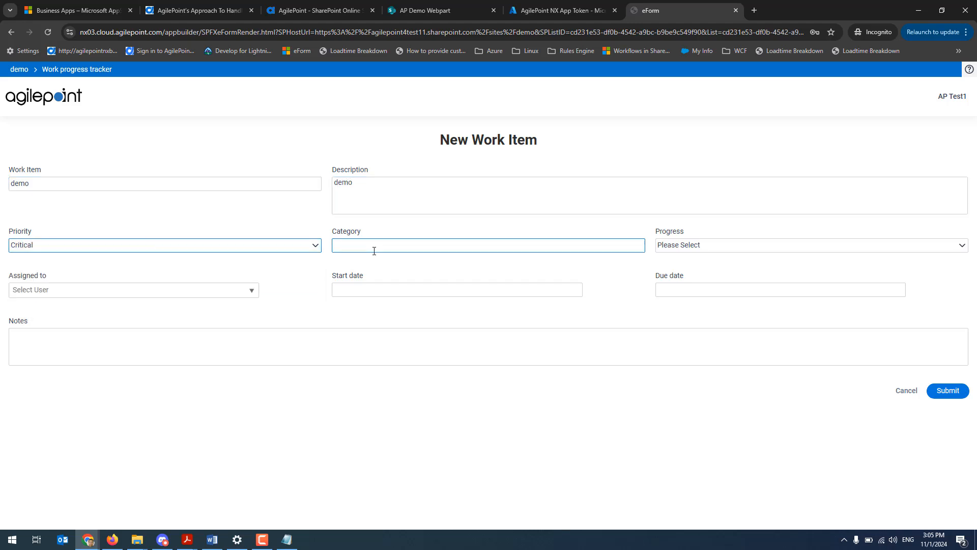
{"action": "left_click", "coordinate": [372, 248]}
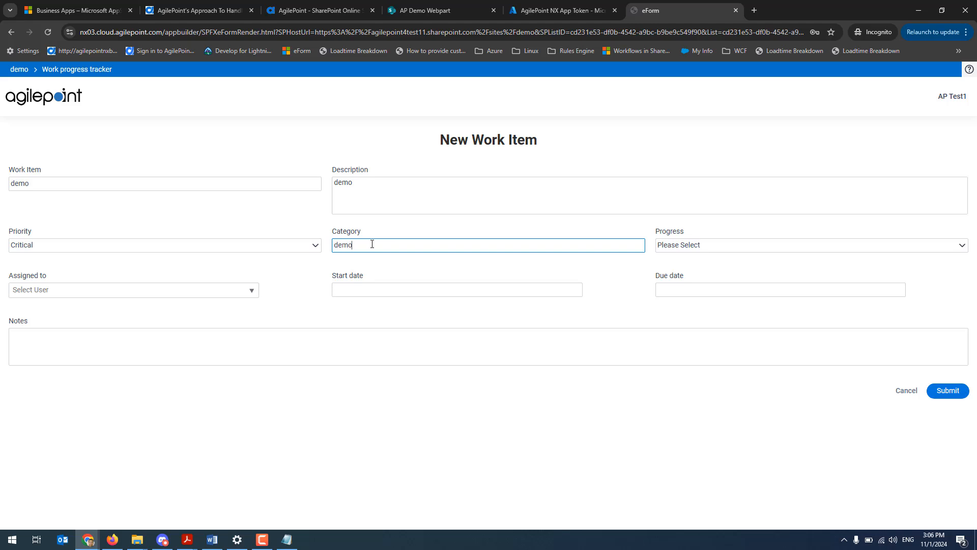
{"action": "left_click", "coordinate": [711, 246]}
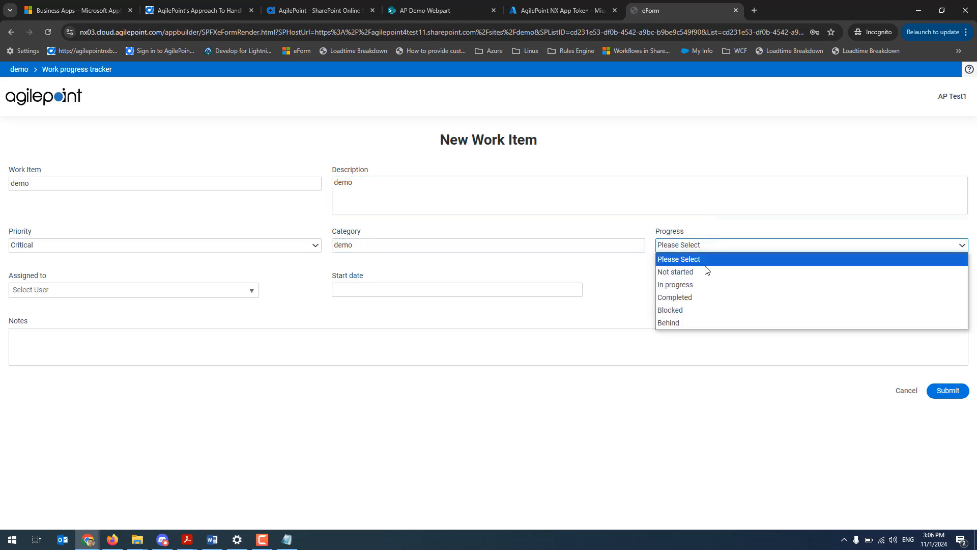
{"action": "left_click", "coordinate": [702, 273]}
Assign the work item to AP Test1, set the start date 11/01/2024 and due date 11/02/2024, and submit the form
{"action": "left_click", "coordinate": [214, 290]}
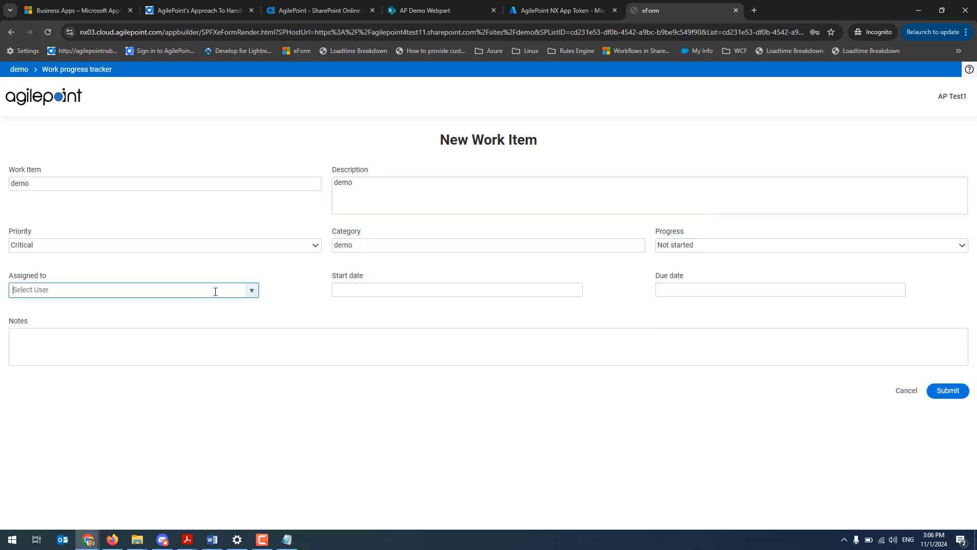
{"action": "left_click", "coordinate": [240, 289]}
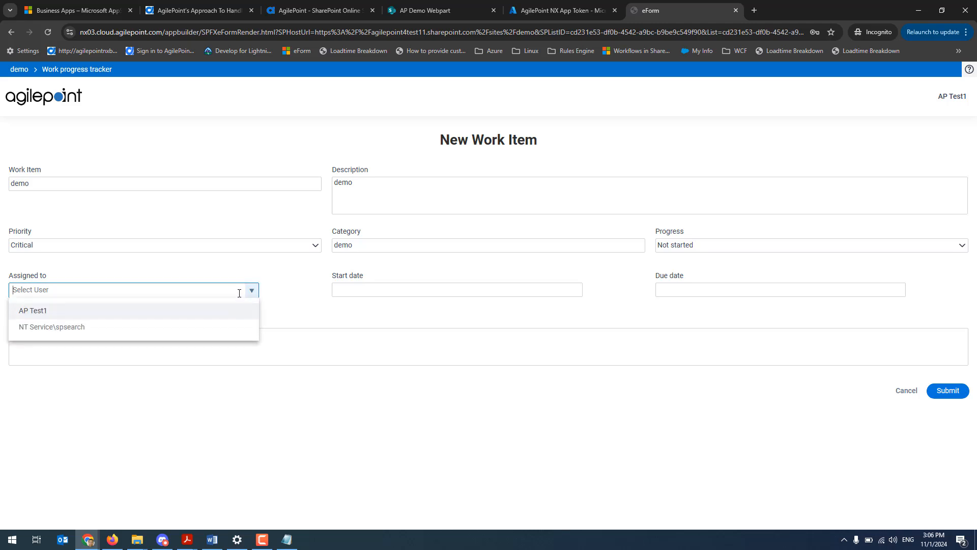
{"action": "left_click", "coordinate": [194, 312]}
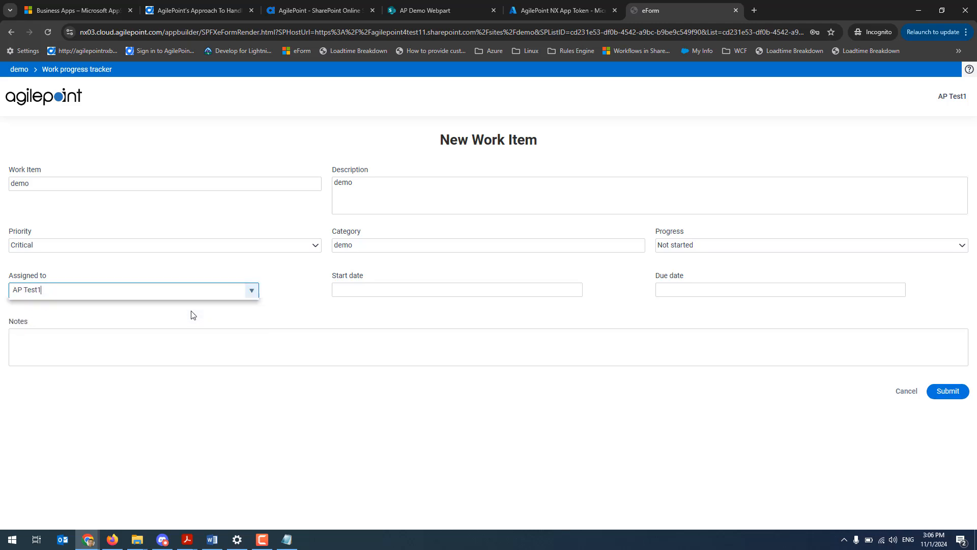
{"action": "left_click", "coordinate": [540, 337]}
{"action": "left_click", "coordinate": [461, 290]}
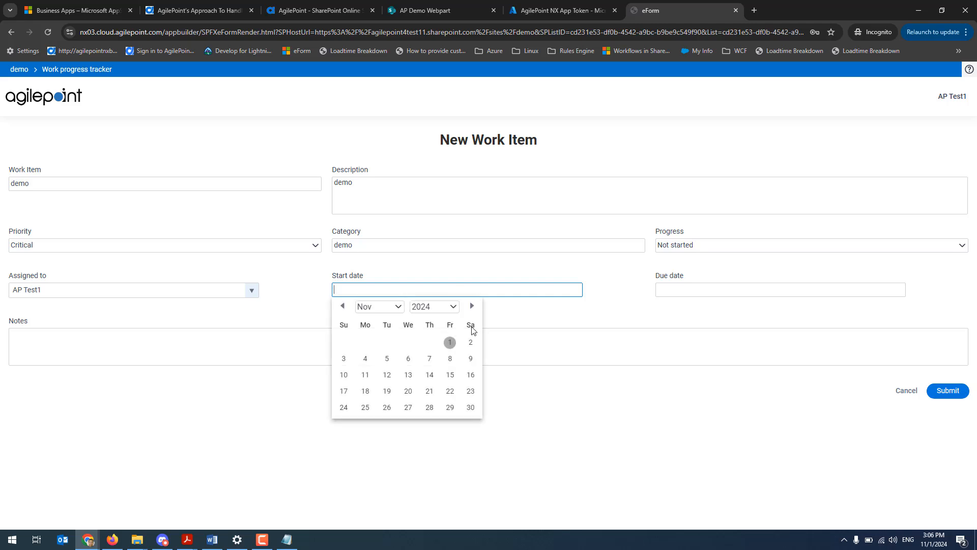
{"action": "left_click", "coordinate": [447, 342]}
{"action": "left_click", "coordinate": [709, 288]}
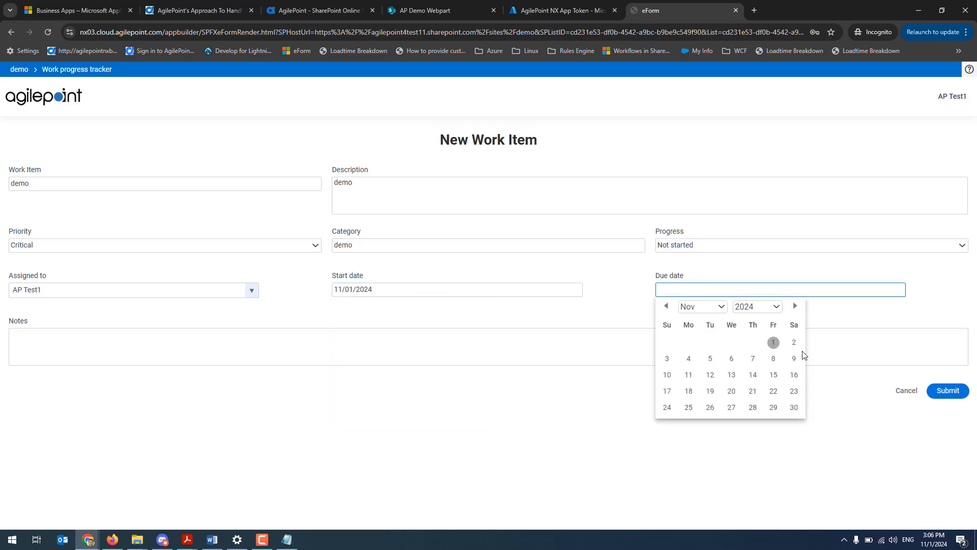
{"action": "left_click", "coordinate": [795, 344]}
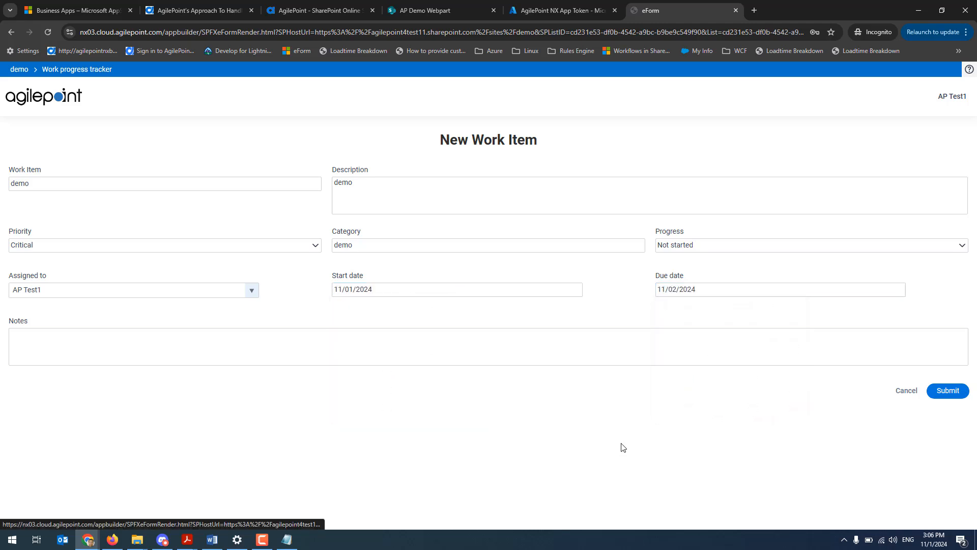
{"action": "left_click", "coordinate": [951, 391]}
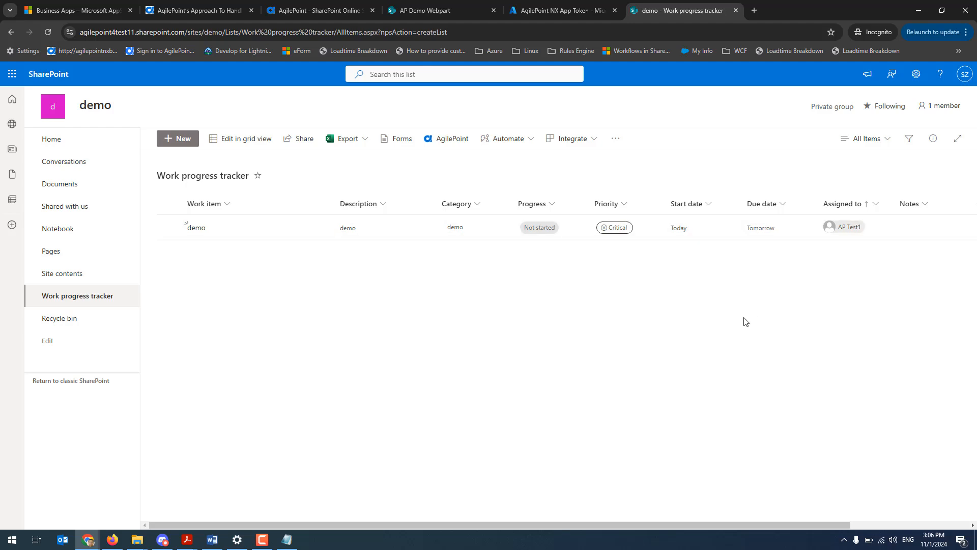
View the demo work item's update form and return to the Work progress tracker list without submitting
{"action": "left_click", "coordinate": [168, 227]}
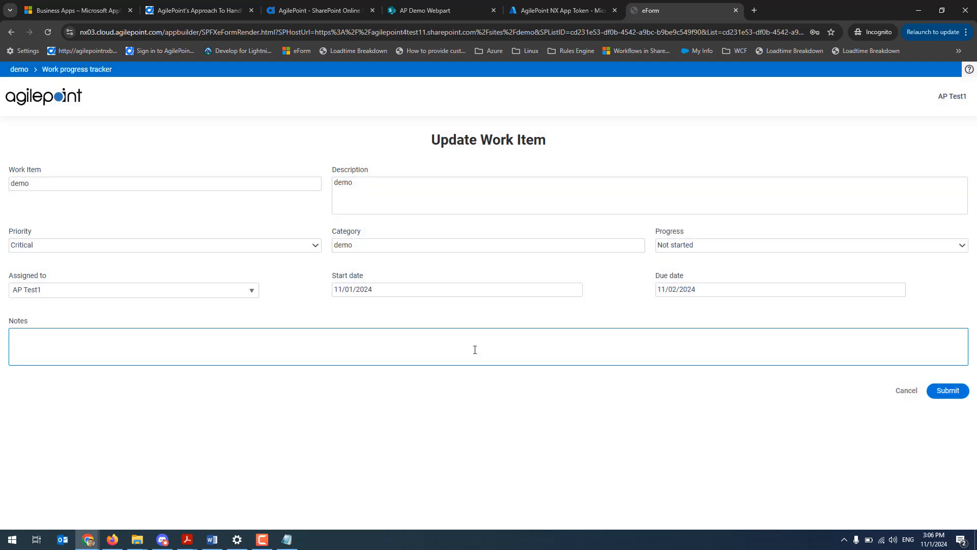
{"action": "left_click", "coordinate": [61, 74]}
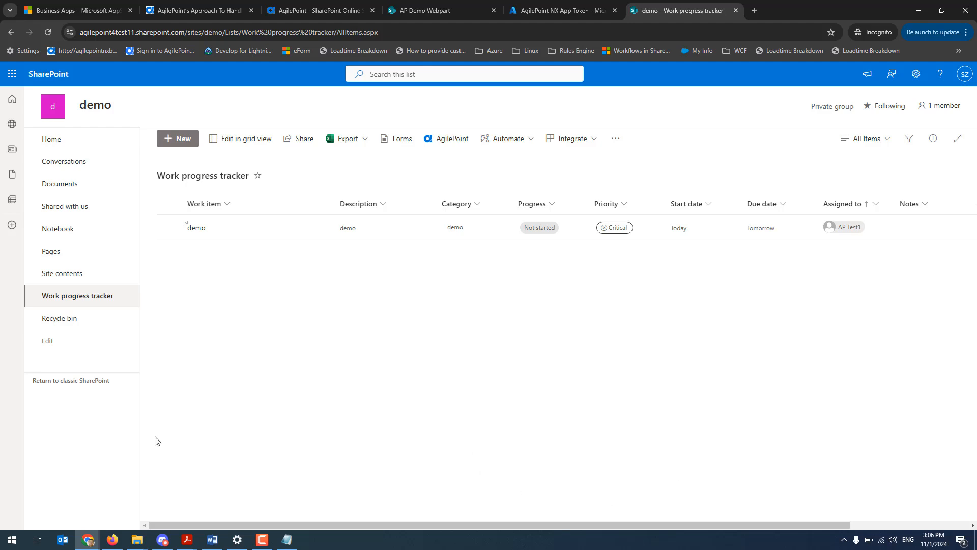
Start an AgilePoint workflow association for the Documents library with status column Document Review, started by creating a new item
{"action": "left_click", "coordinate": [72, 189]}
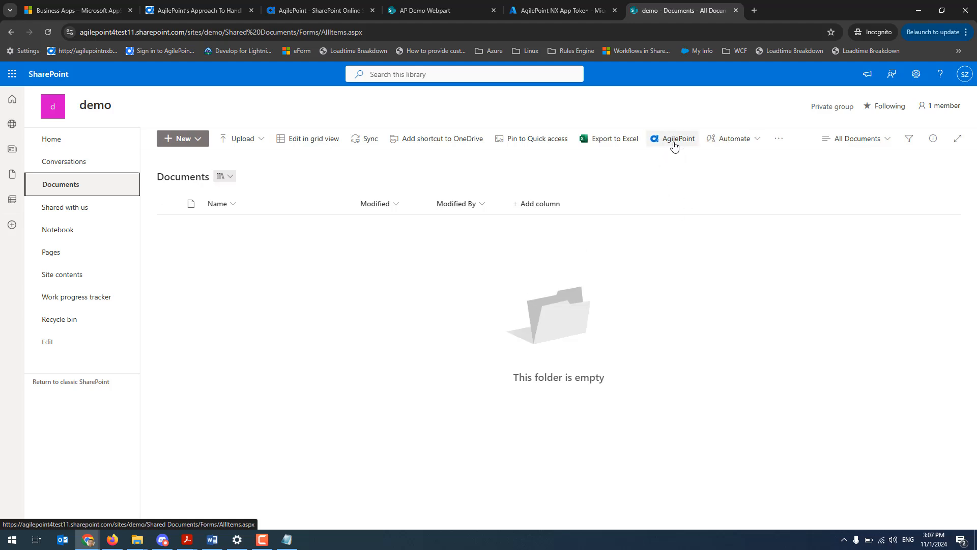
{"action": "left_click", "coordinate": [674, 147]}
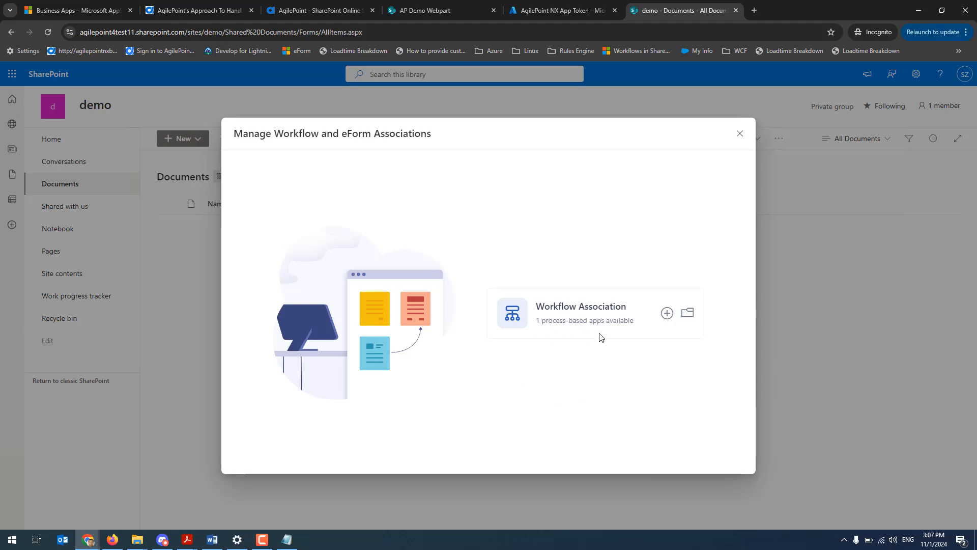
{"action": "left_click", "coordinate": [666, 313]}
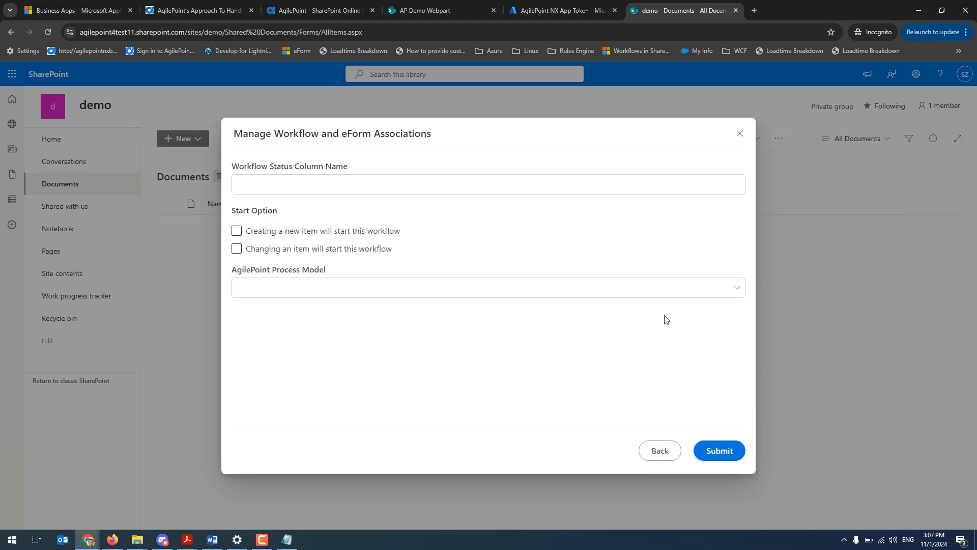
{"action": "left_click", "coordinate": [314, 187]}
{"action": "type", "text": "Document Review"}
{"action": "left_click", "coordinate": [237, 233]}
{"action": "left_click", "coordinate": [238, 234]}
Choose the process model Document Review App in version Latest, submit the workflow association, and close the dialog
{"action": "left_click", "coordinate": [738, 288]}
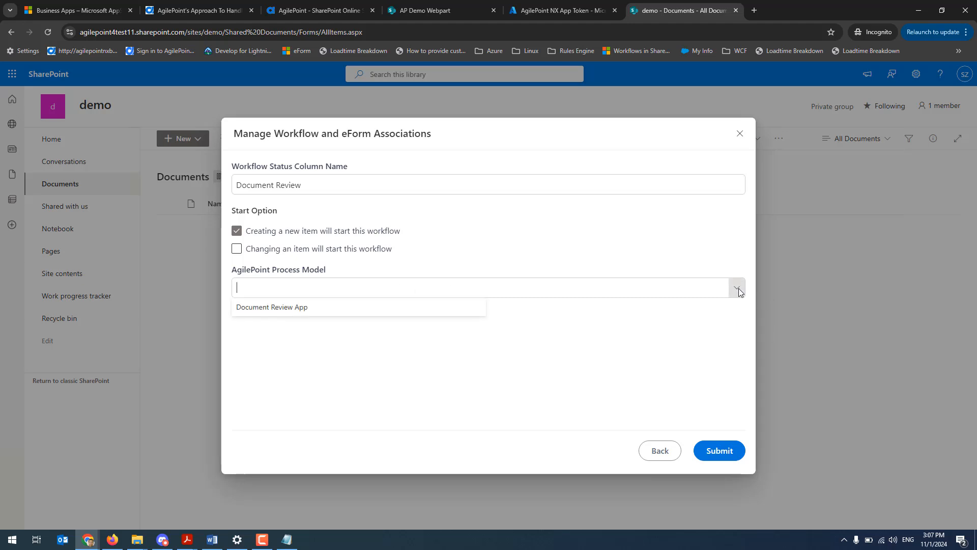
{"action": "left_click", "coordinate": [328, 308]}
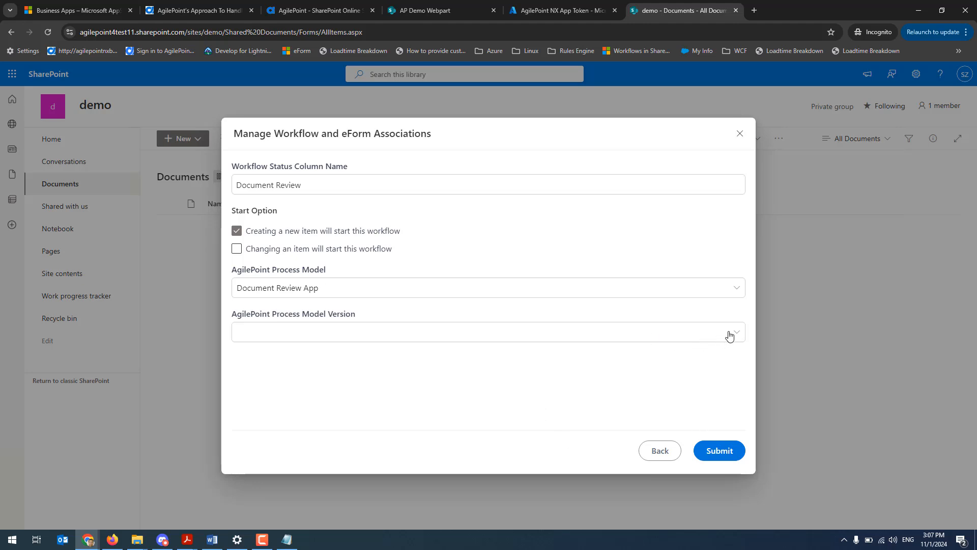
{"action": "left_click", "coordinate": [736, 333]}
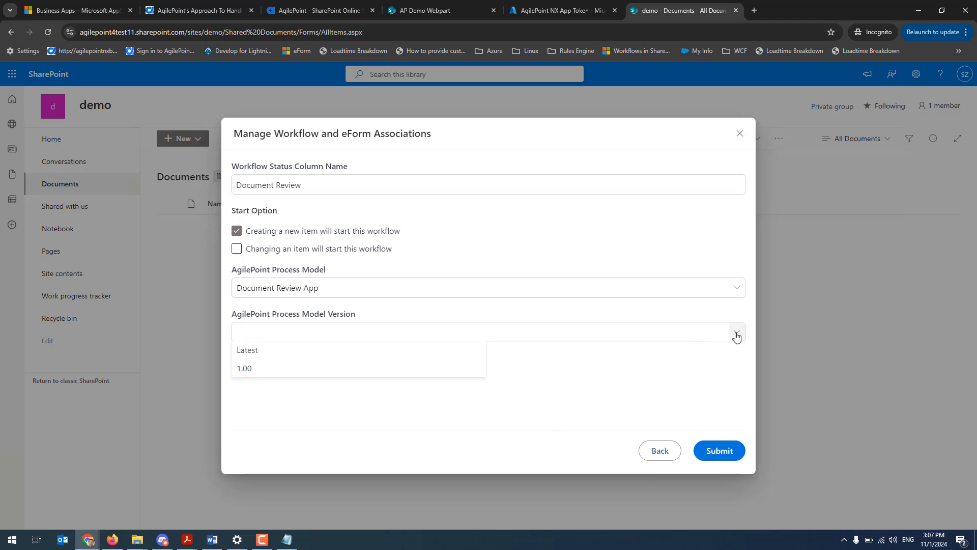
{"action": "left_click", "coordinate": [308, 354]}
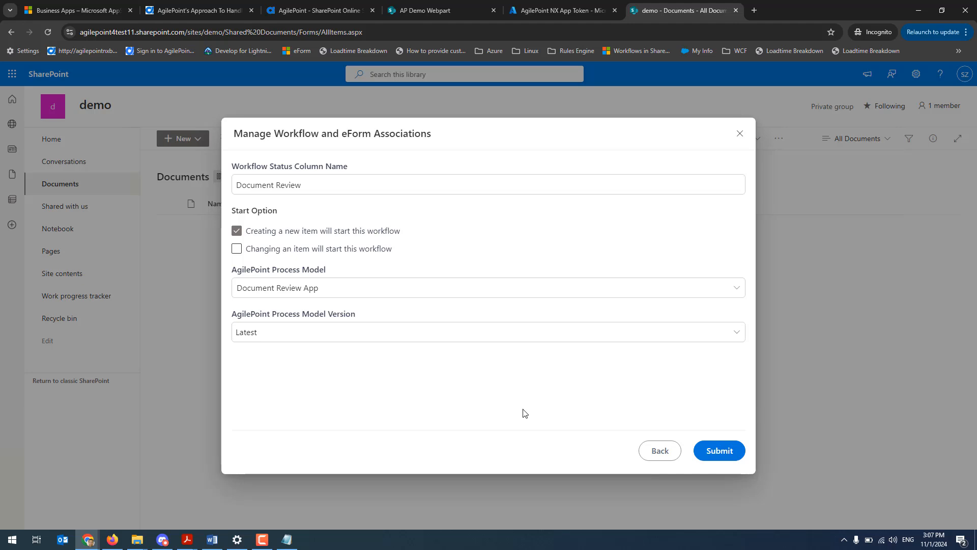
{"action": "left_click", "coordinate": [718, 451]}
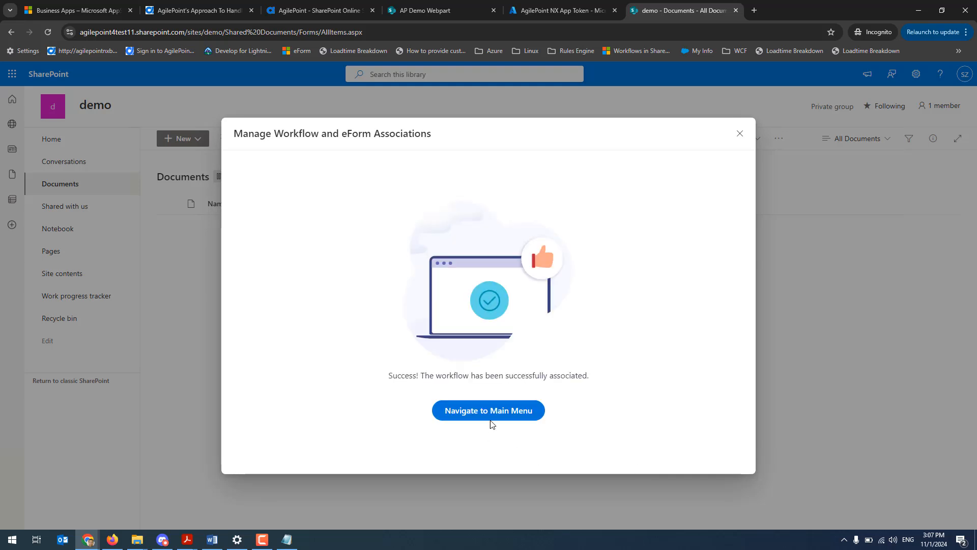
{"action": "left_click", "coordinate": [500, 410]}
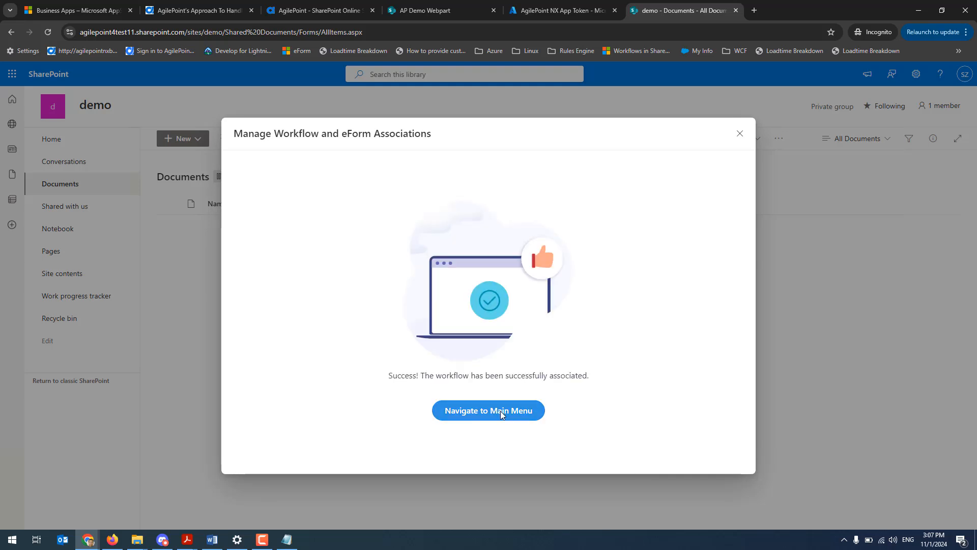
{"action": "left_click", "coordinate": [740, 134]}
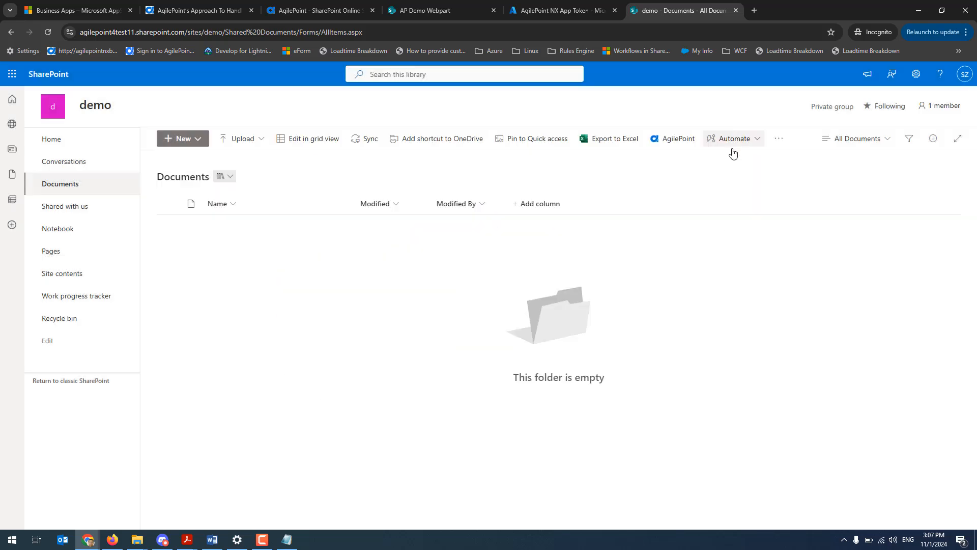
Upload Absentee Note.pdf from the Downloads folder to the Documents library and refresh the page
{"action": "left_click", "coordinate": [262, 140]}
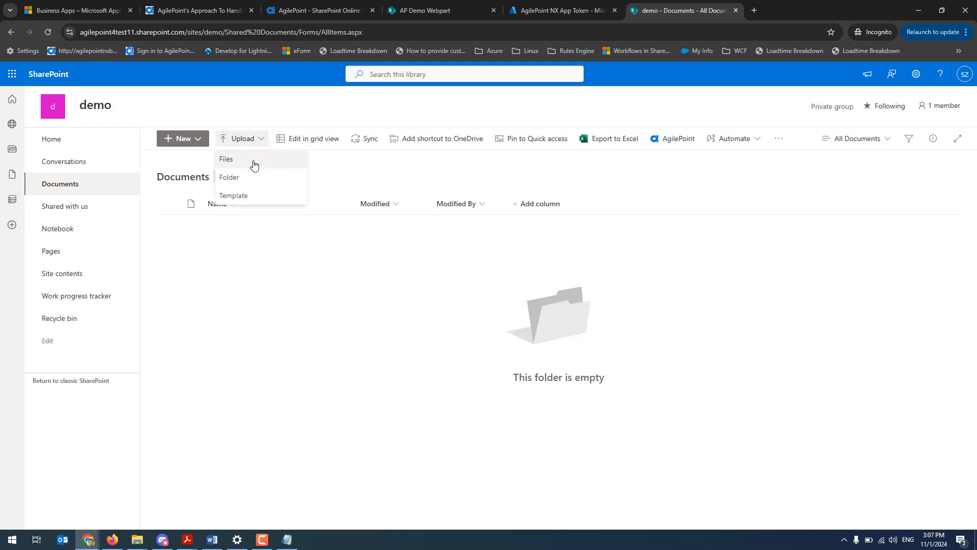
{"action": "left_click", "coordinate": [254, 161]}
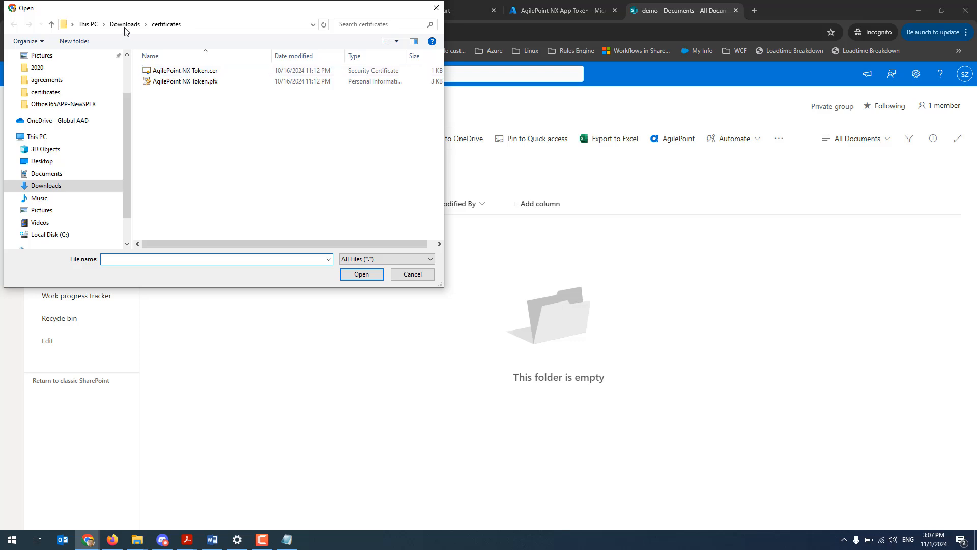
{"action": "left_click", "coordinate": [127, 26]}
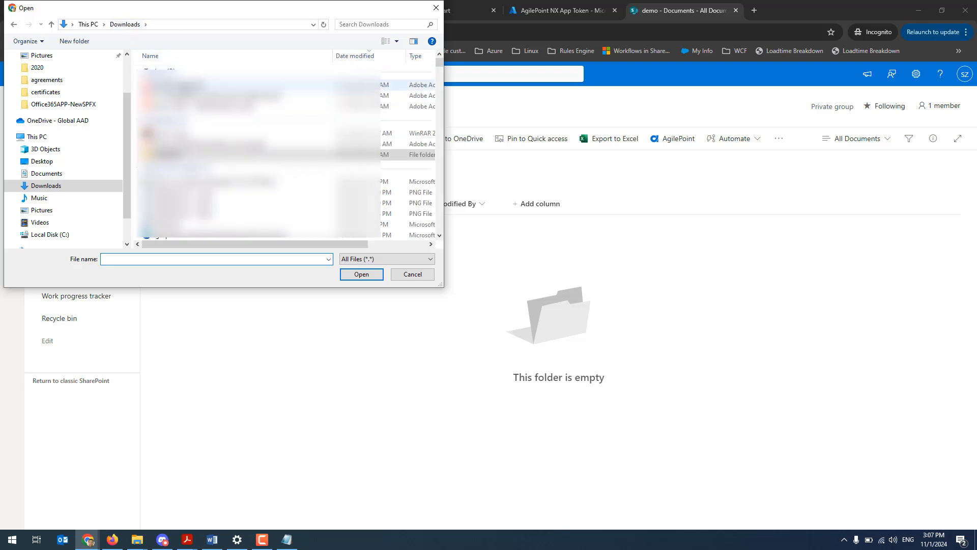
{"action": "left_click", "coordinate": [182, 85]}
{"action": "left_click", "coordinate": [362, 275]}
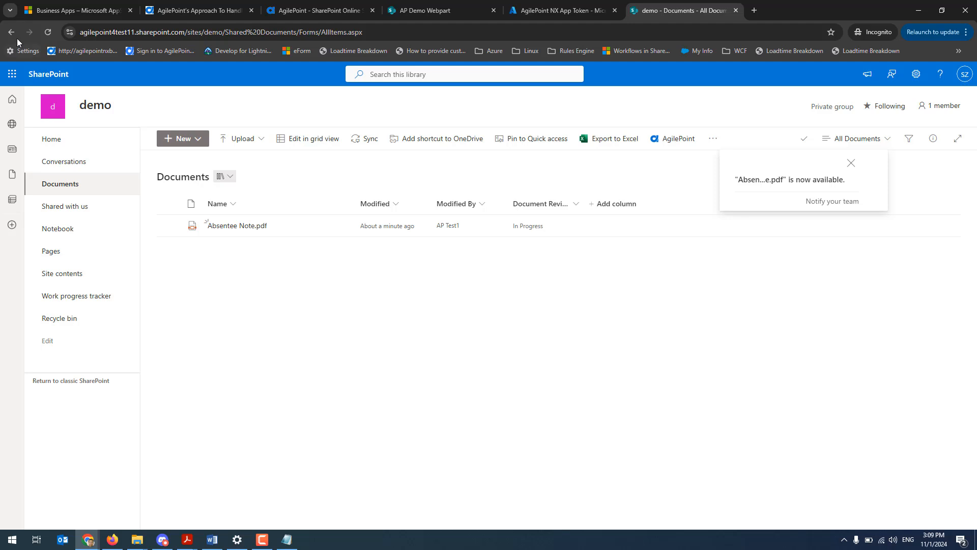
{"action": "left_click", "coordinate": [48, 36]}
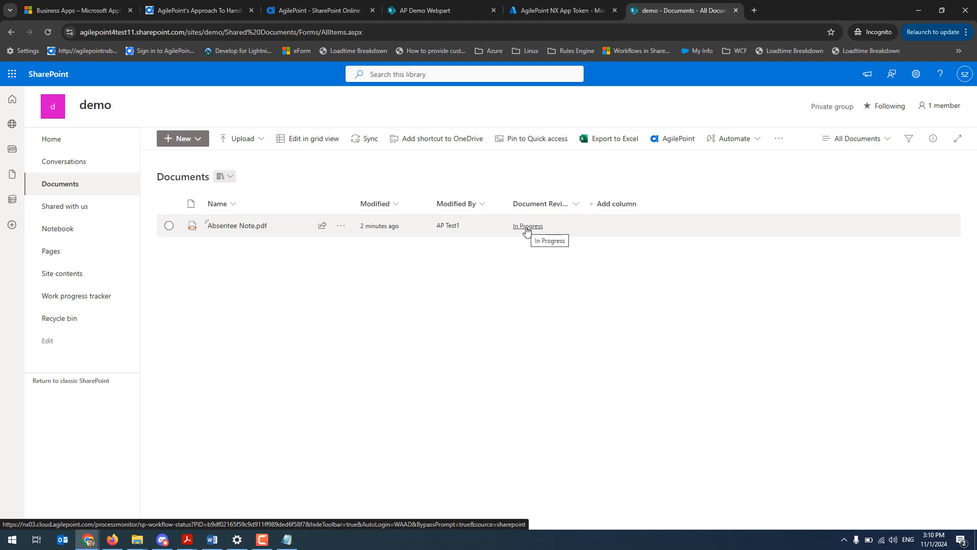
View the process diagram and task list of Absentee Note.pdf's Document Review workflow, and return to the Documents library
{"action": "left_click", "coordinate": [527, 229]}
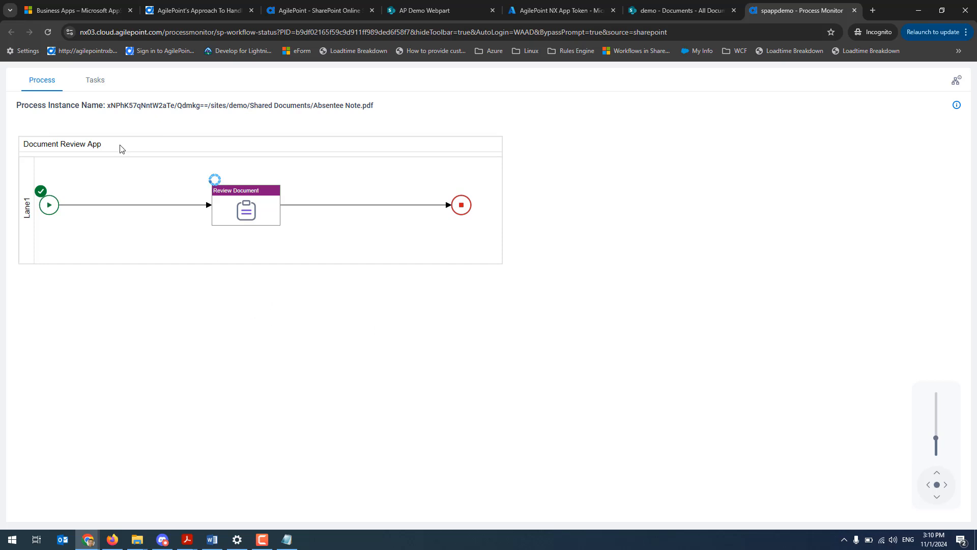
{"action": "left_click", "coordinate": [98, 83]}
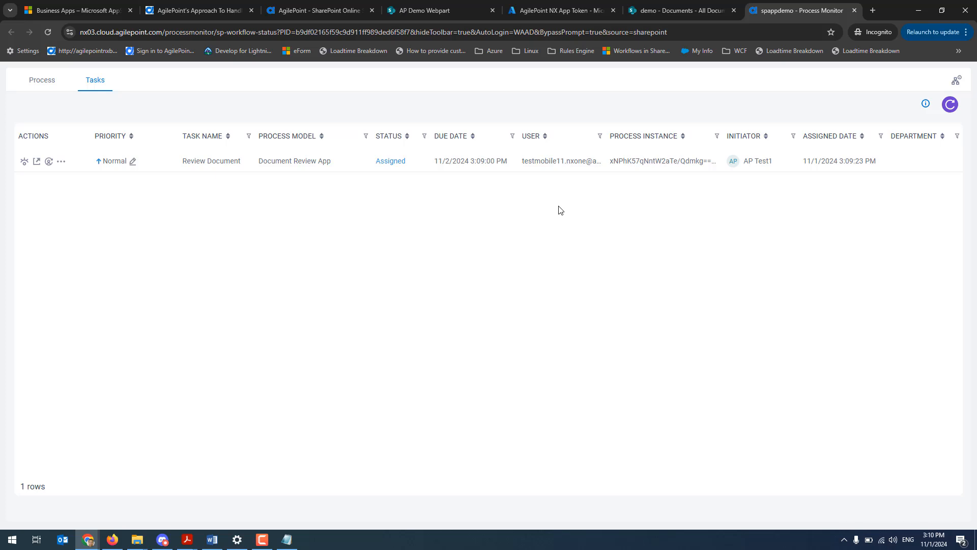
{"action": "left_click", "coordinate": [681, 9]}
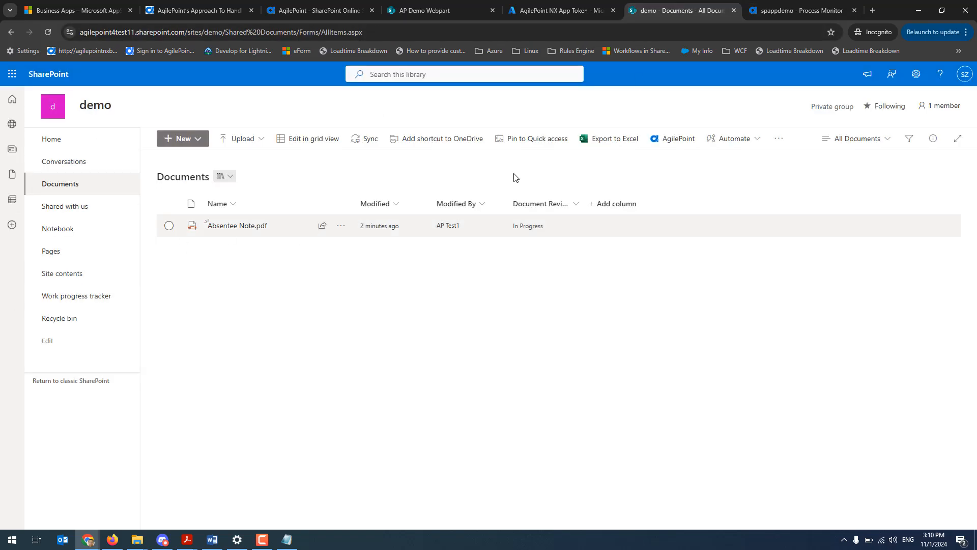
Refresh the Work Center on the AP Demo Webpart page and open the Review Document task from the inbox tasks
{"action": "left_click", "coordinate": [427, 11]}
{"action": "left_click", "coordinate": [955, 200]}
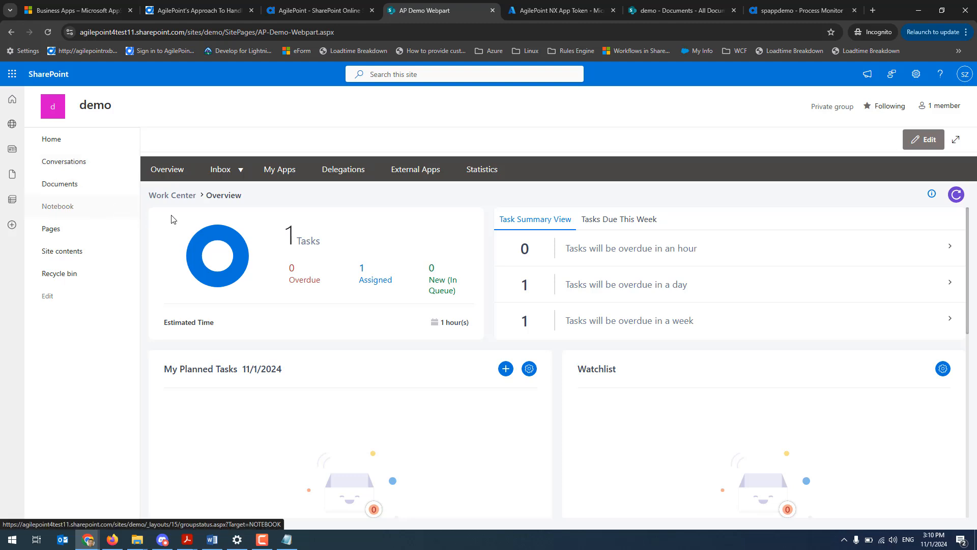
{"action": "left_click", "coordinate": [226, 169]}
{"action": "left_click", "coordinate": [220, 191]}
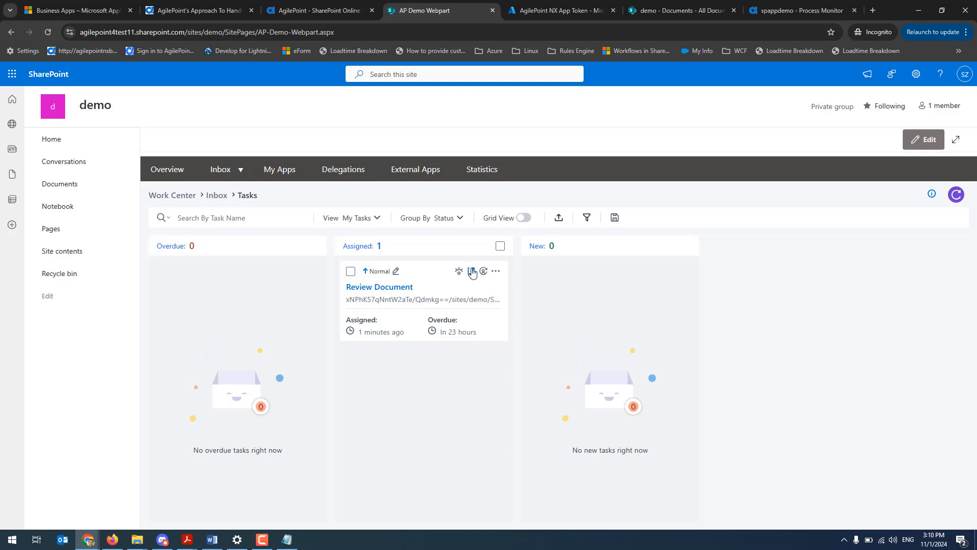
{"action": "left_click", "coordinate": [471, 272]}
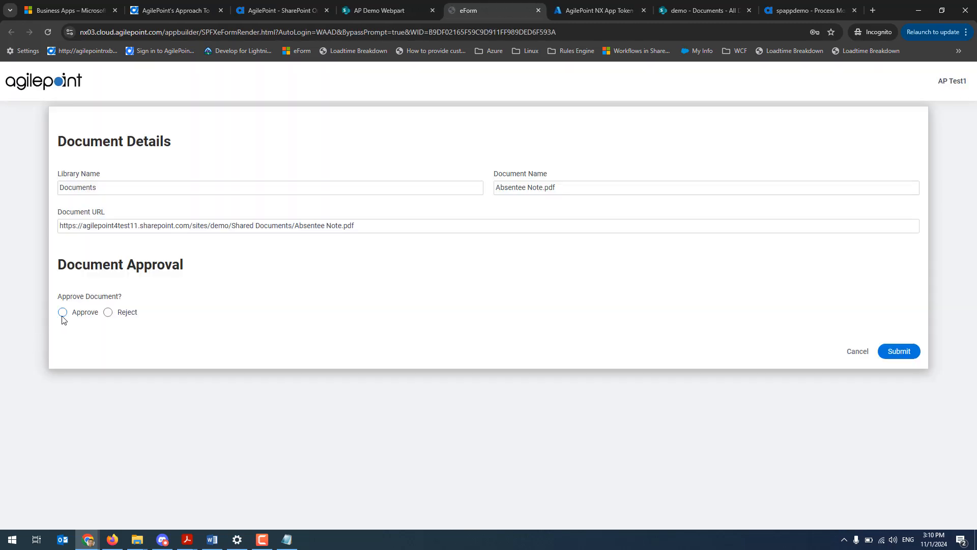
Approve Absentee Note.pdf in the review form, submit it, and go back to the Documents library
{"action": "left_click", "coordinate": [62, 315]}
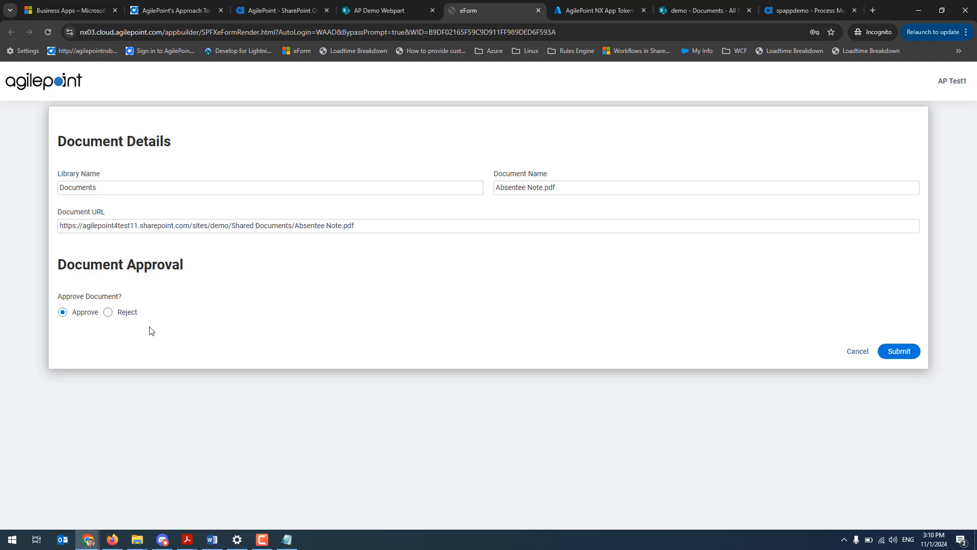
{"action": "left_click", "coordinate": [903, 351]}
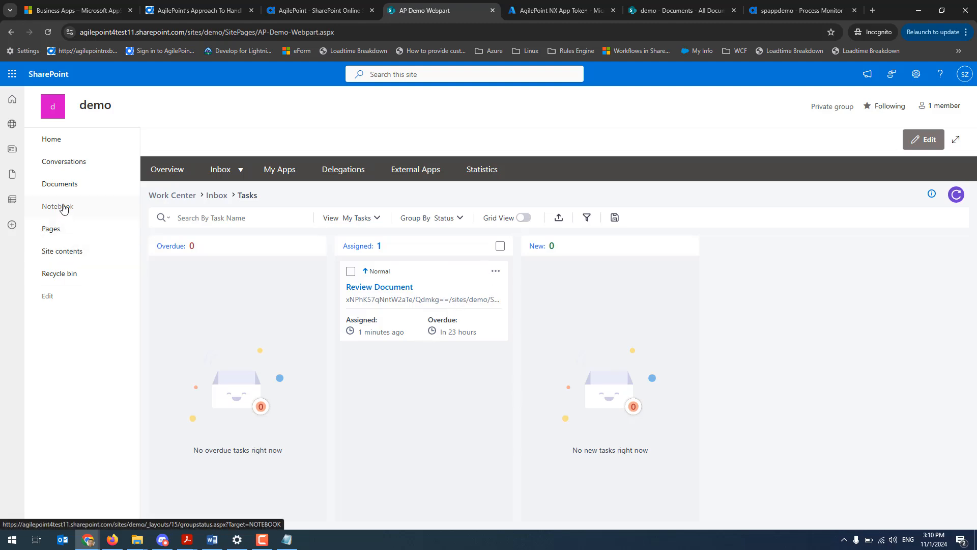
{"action": "left_click", "coordinate": [63, 189]}
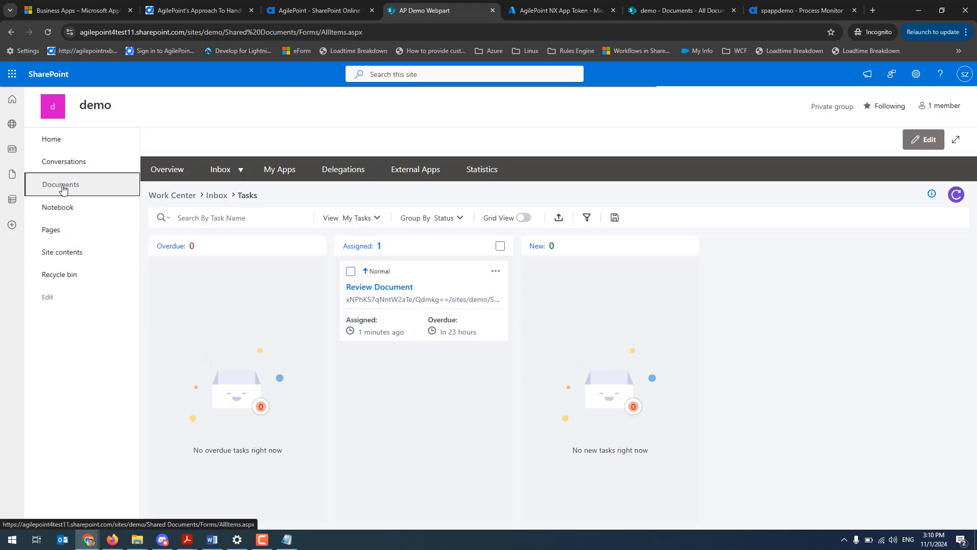